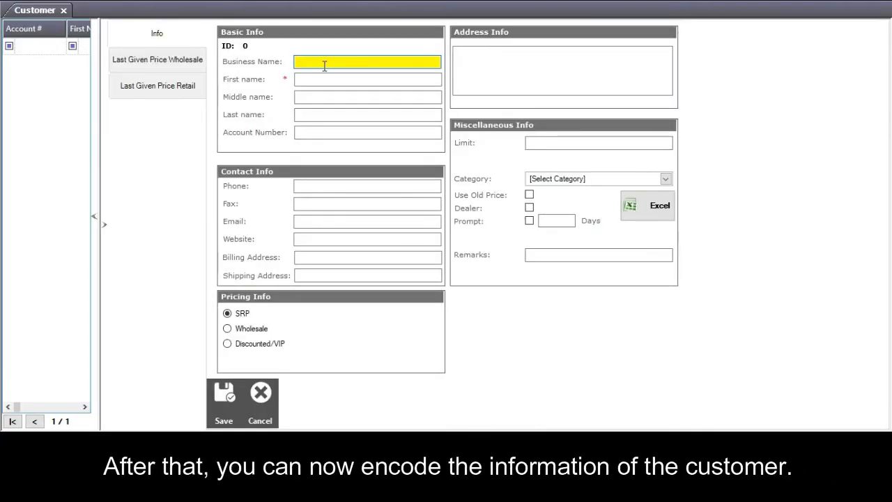
Enter business name 'sari sari store', the customer's first and last name, and account number.
type("sari sari store")
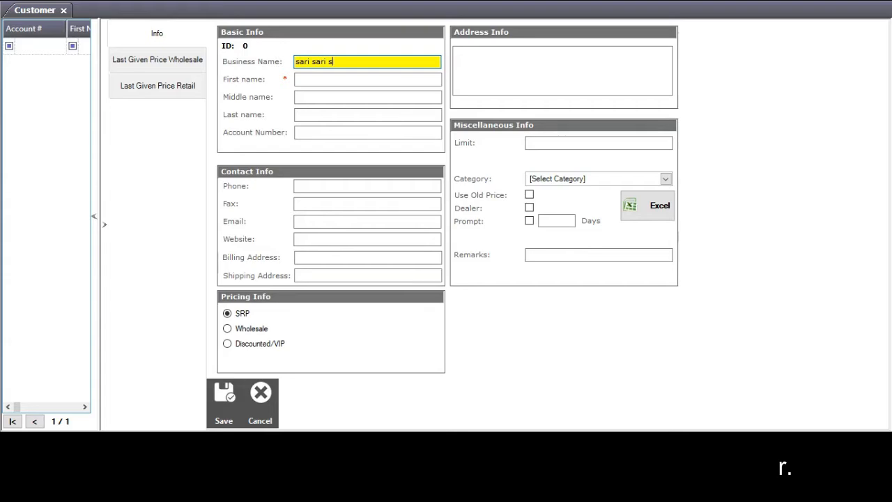
left_click(323, 81)
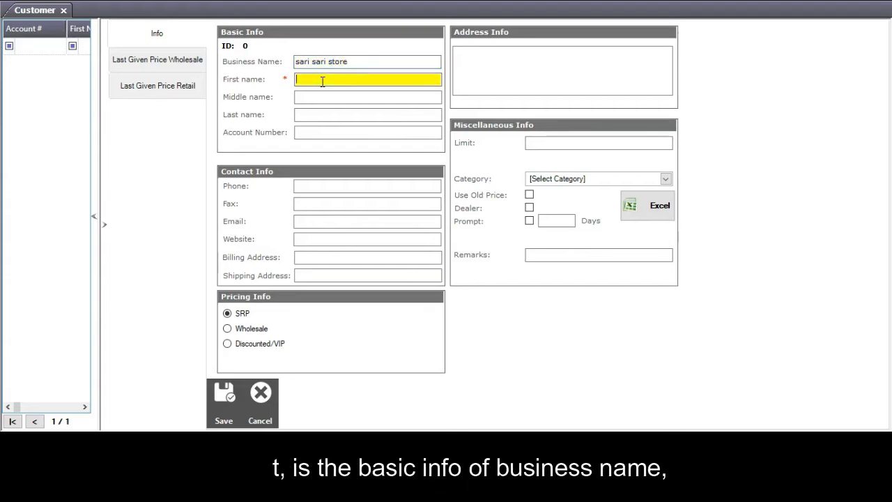
type("juan")
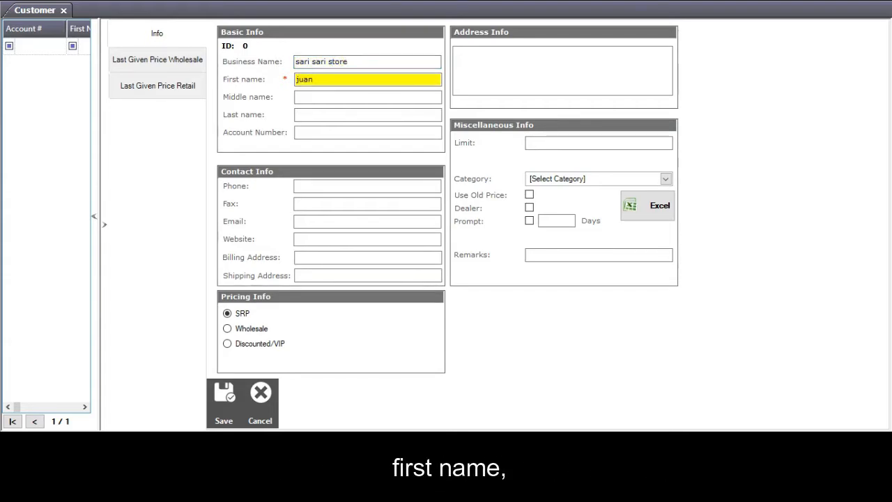
left_click(354, 97)
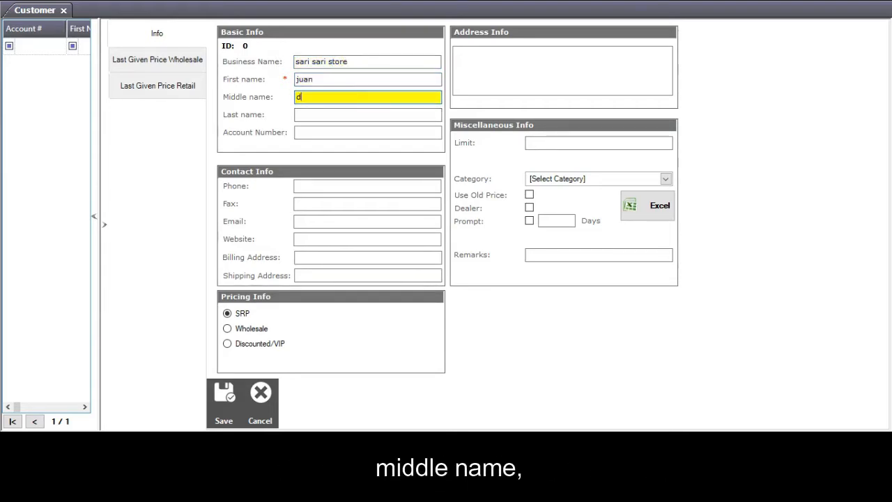
left_click(359, 113)
type("cr")
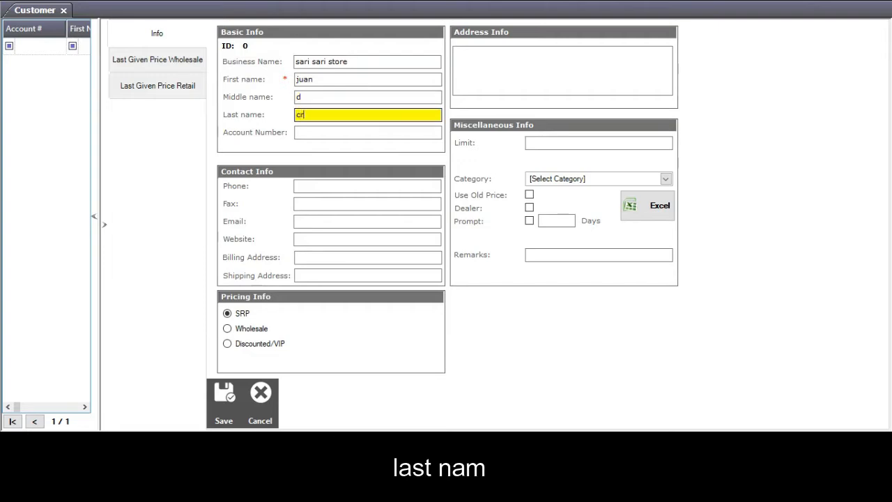
type("uz")
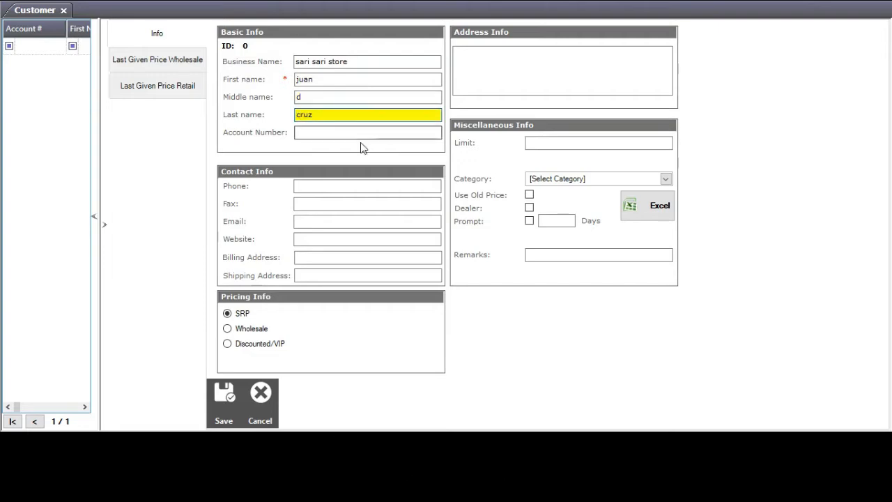
left_click(357, 133)
type("12345")
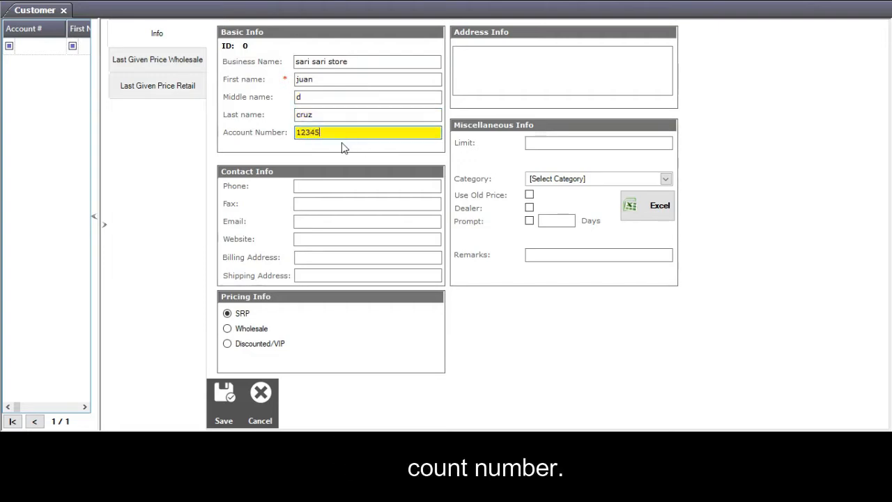
Fill in the customer's phone number, fax, e-mail, website and billing address.
left_click(312, 187)
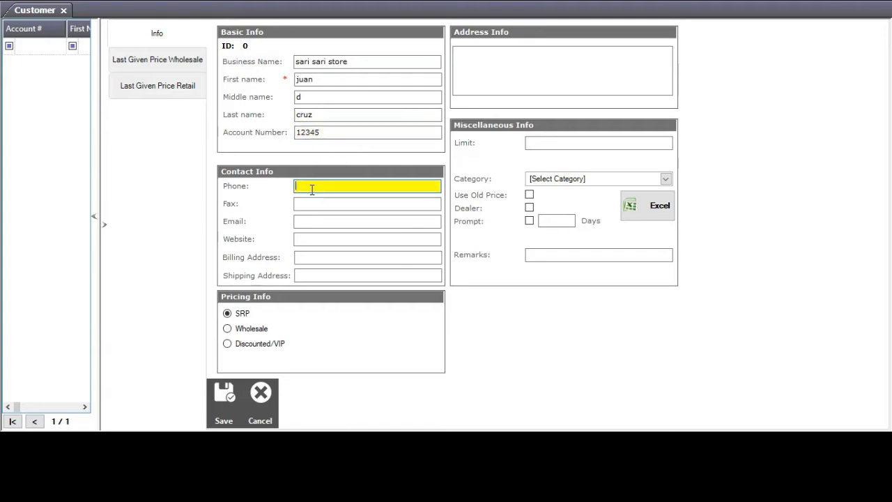
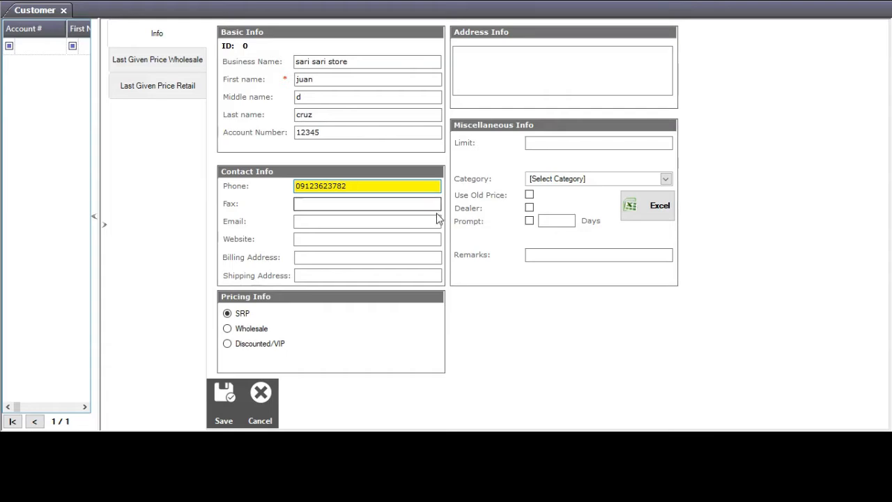
left_click(403, 207)
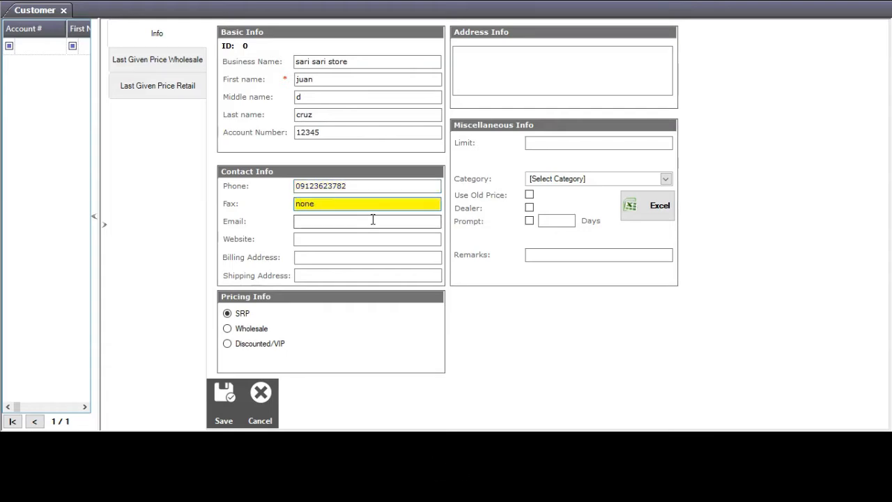
left_click(373, 219)
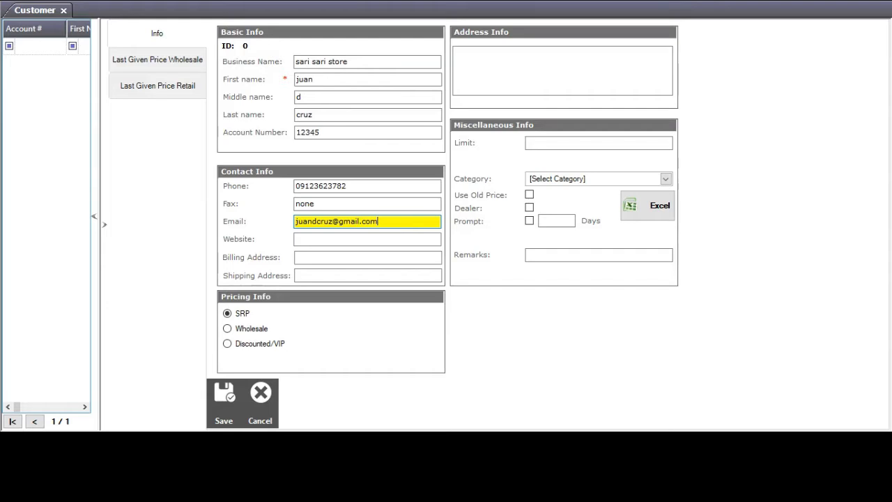
left_click(379, 242)
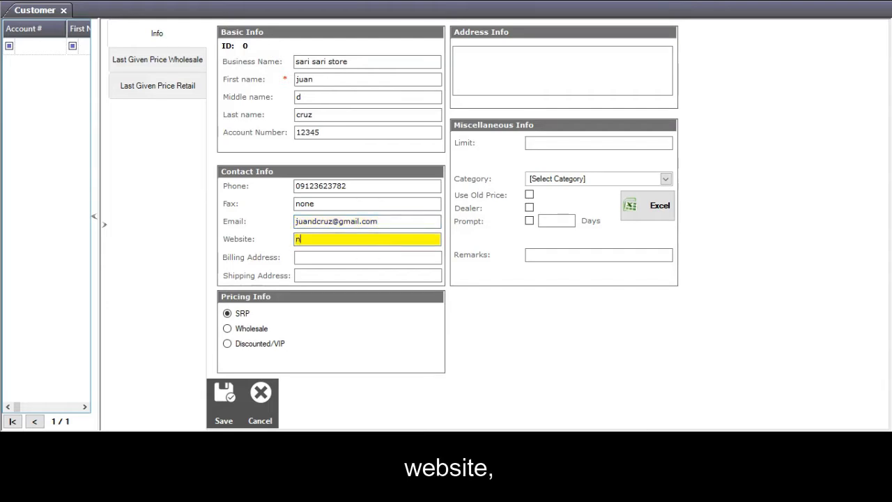
left_click(359, 257)
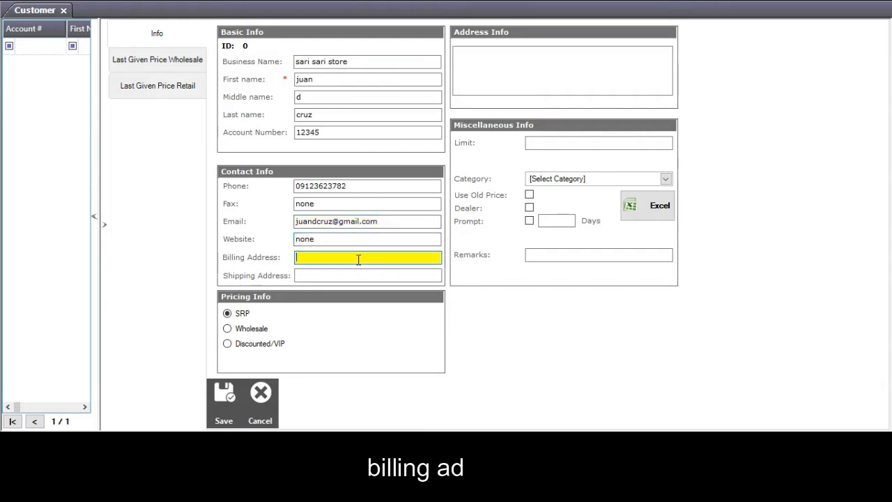
type("brgy 11 merchang str")
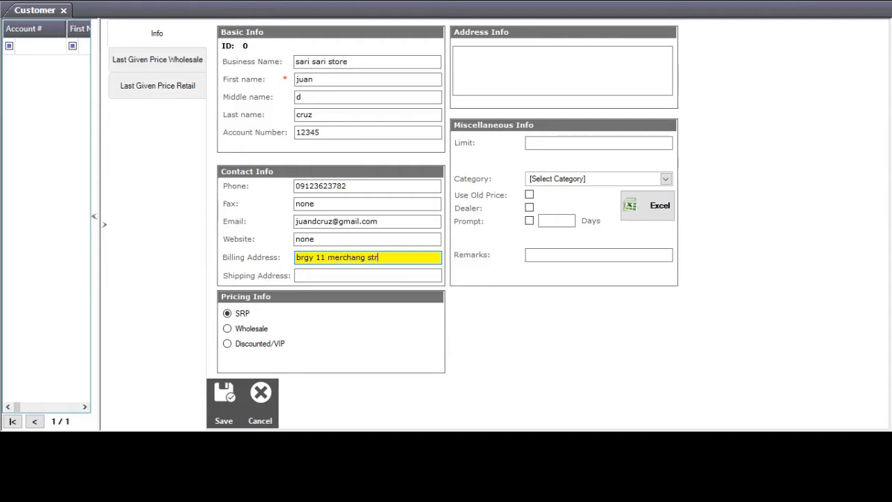
type(".")
left_click(333, 278)
Paste the billing address into Shipping Address and set the customer's pricing to SRP.
type("brgy 11 merchang str.")
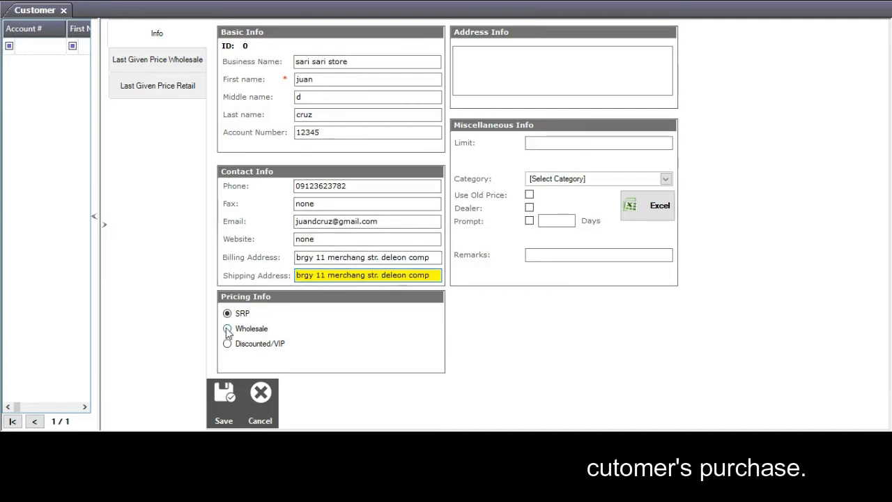
left_click(226, 329)
left_click(227, 344)
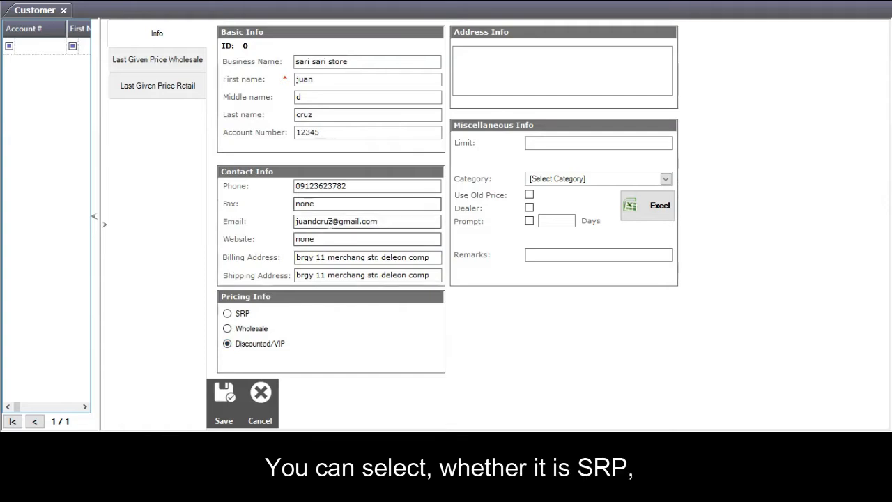
left_click(227, 312)
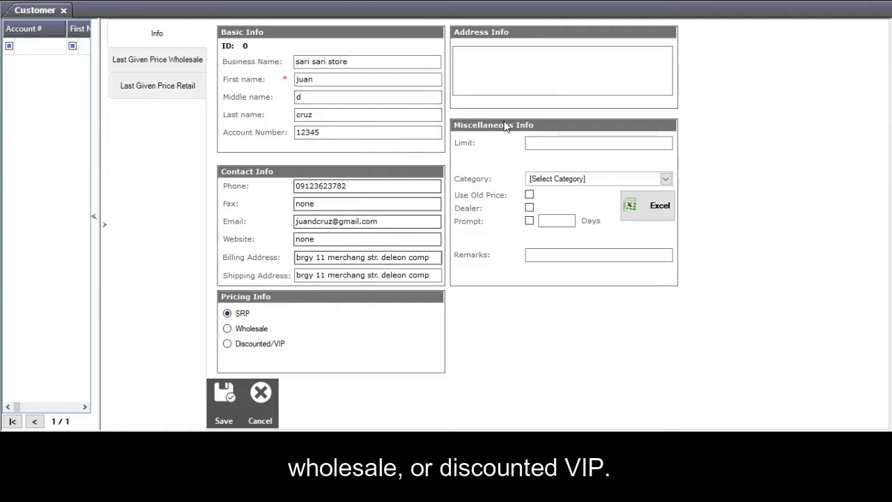
Enter the customer's full address, tick Use Old Price, and save the customer.
left_click(546, 59)
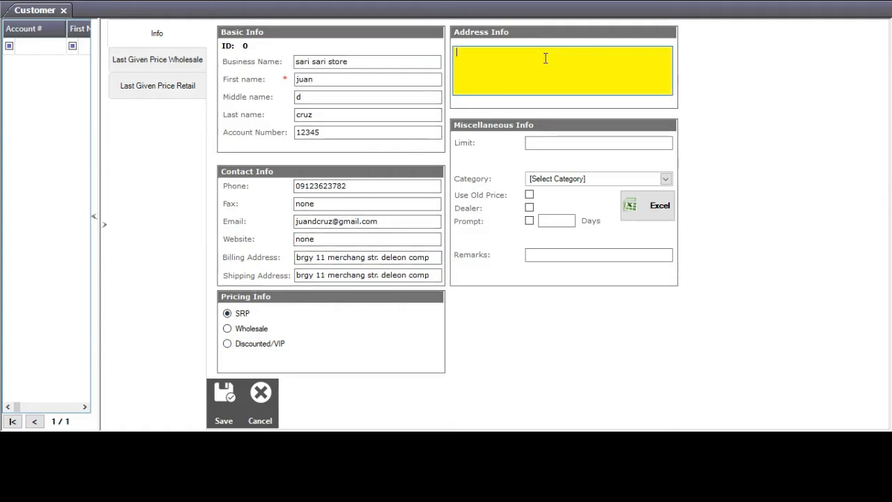
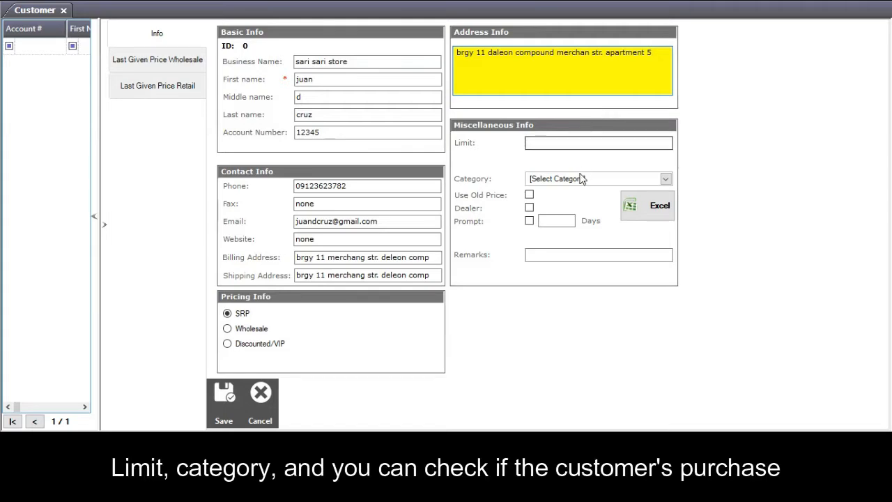
left_click(529, 195)
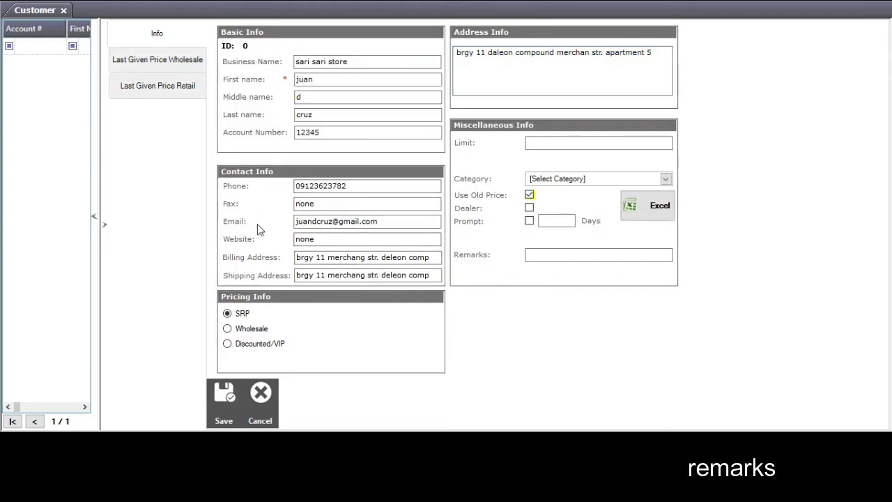
left_click(222, 401)
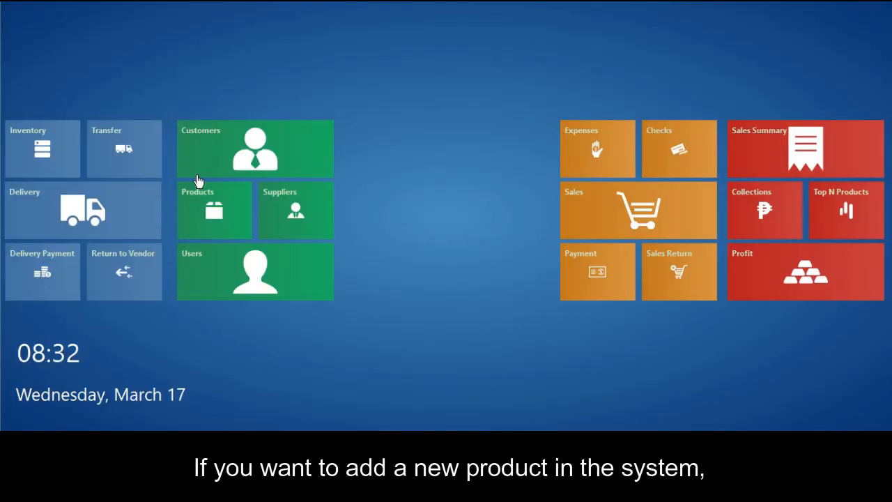
Go to the Products list and start a new blank product with New.
left_click(197, 181)
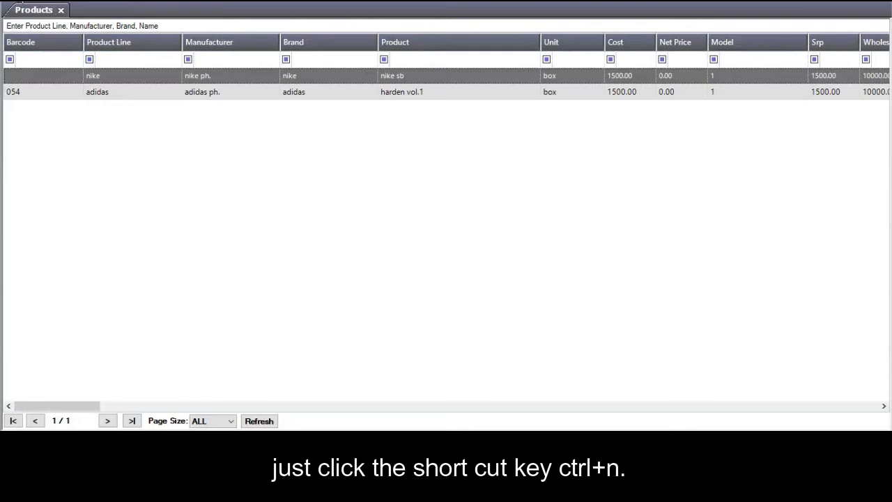
left_click(23, 2)
left_click(32, 8)
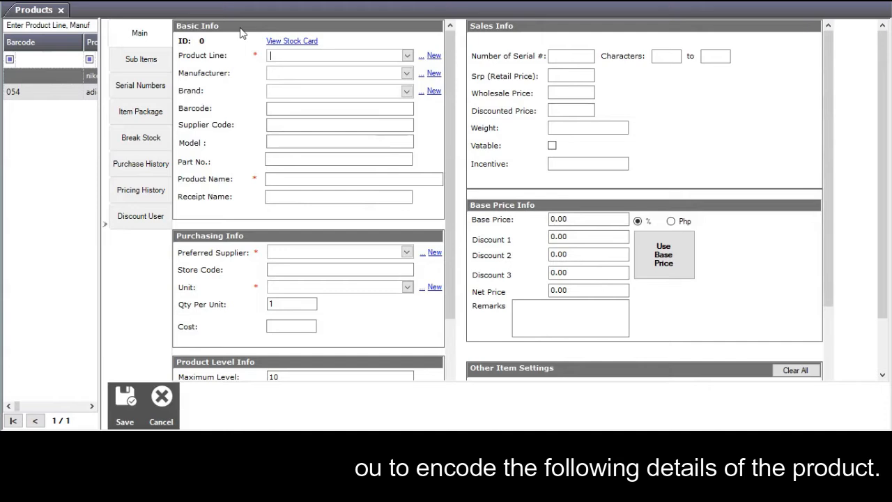
Create and save a product line named 'converse' for the new product.
left_click(433, 56)
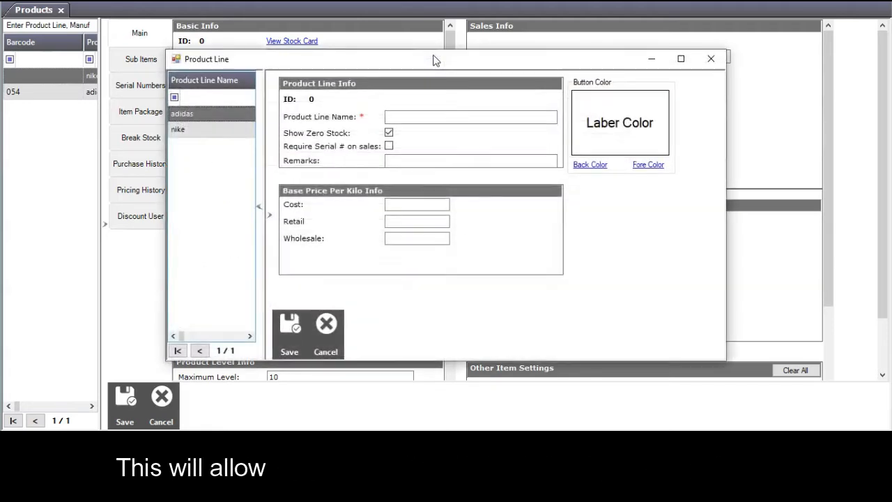
left_click(433, 116)
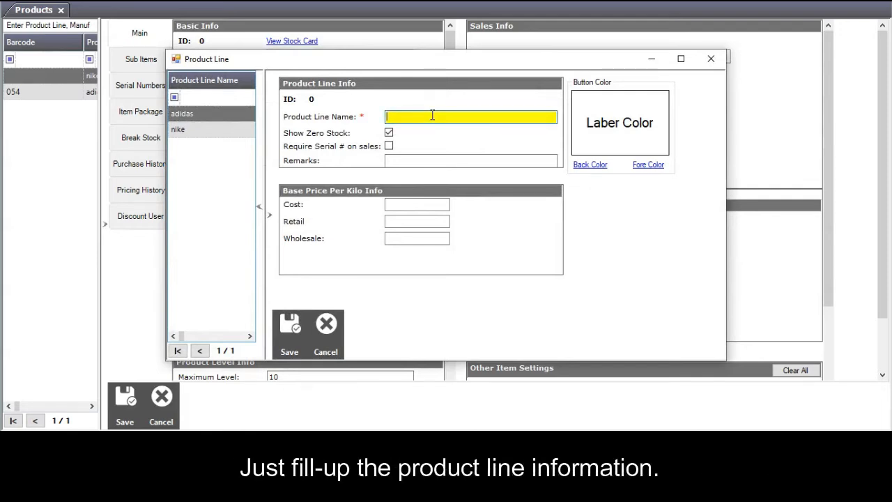
type("converse")
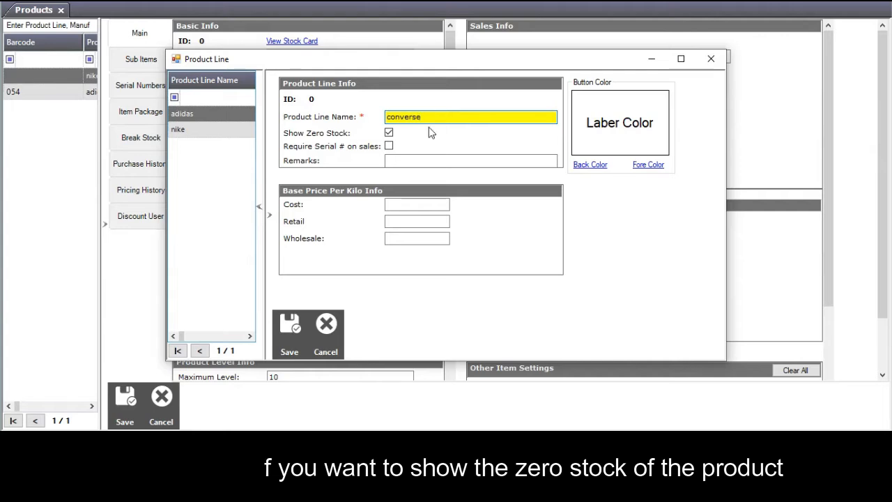
left_click(394, 206)
left_click(404, 218)
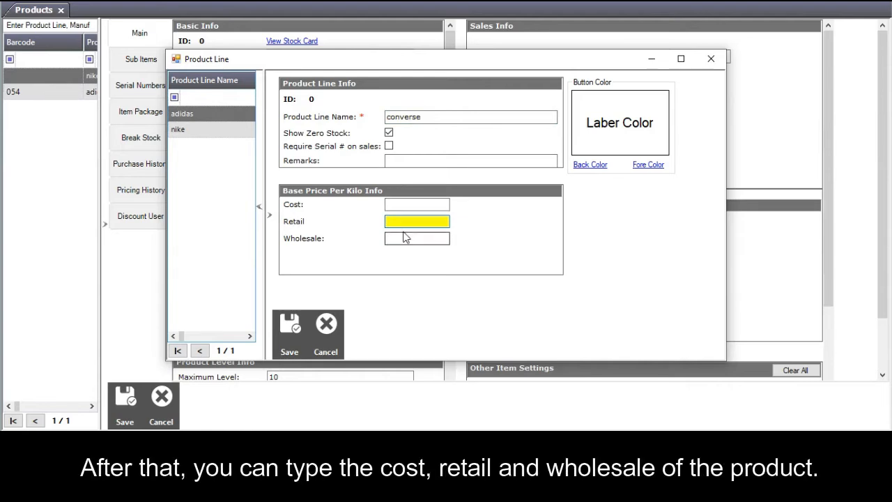
left_click(404, 203)
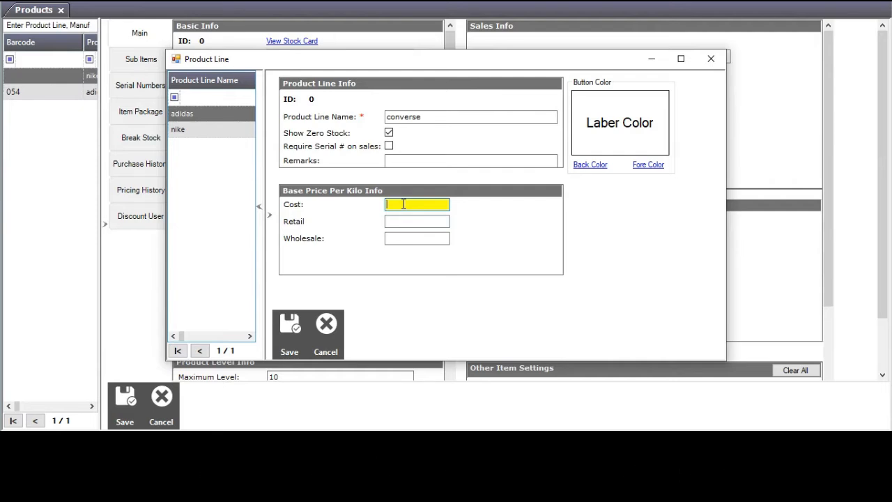
left_click(285, 313)
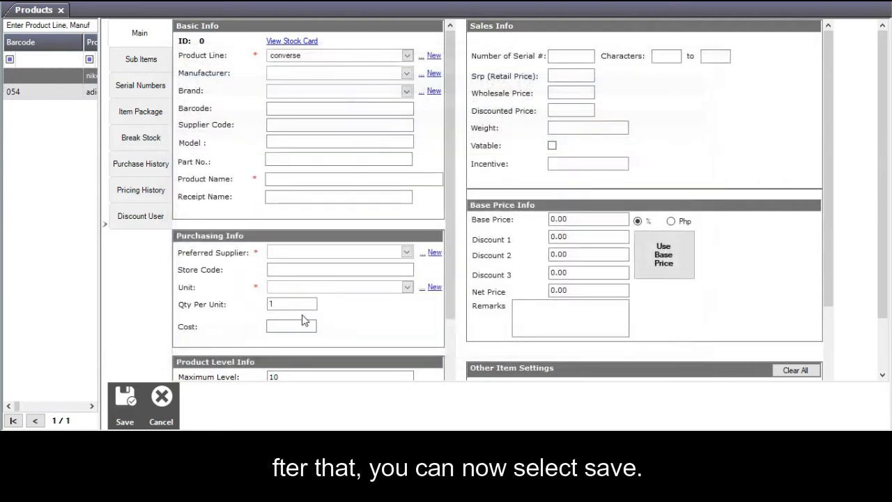
Create and save a new manufacturer named 'converse ph.'.
left_click(427, 74)
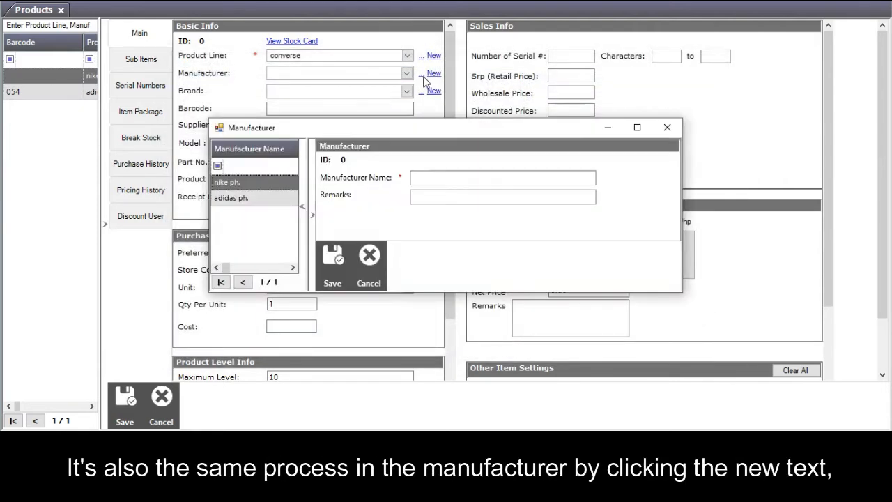
left_click(424, 177)
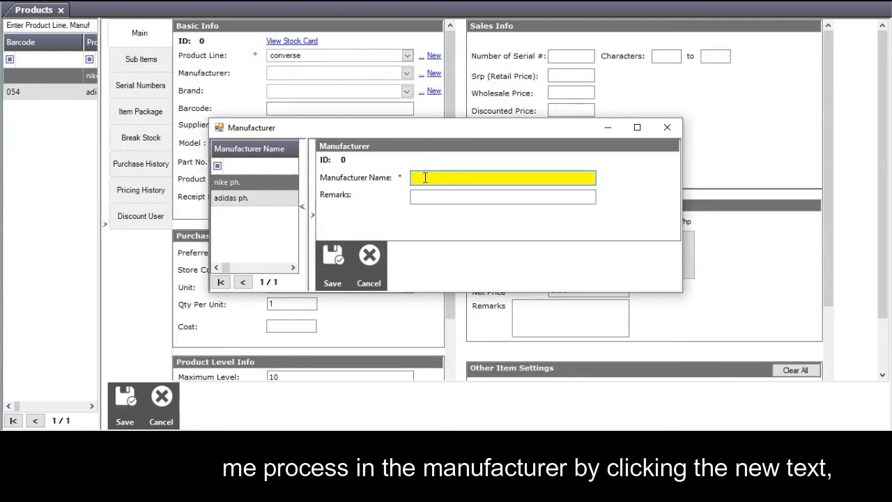
type("converse ph.")
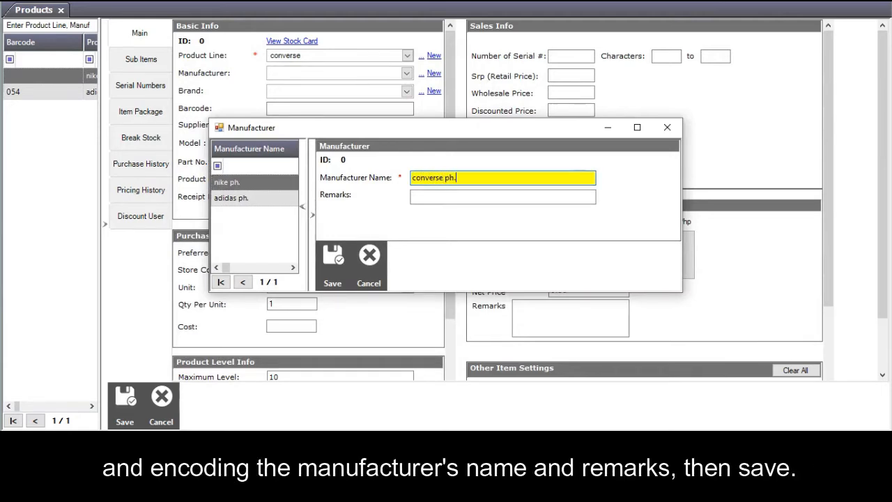
left_click(332, 255)
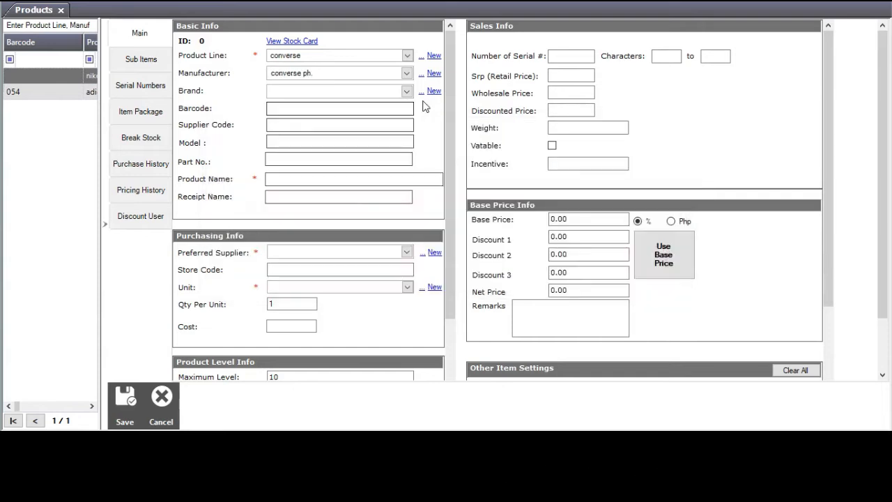
Create and save a new brand named 'converse'.
left_click(407, 92)
left_click(407, 92)
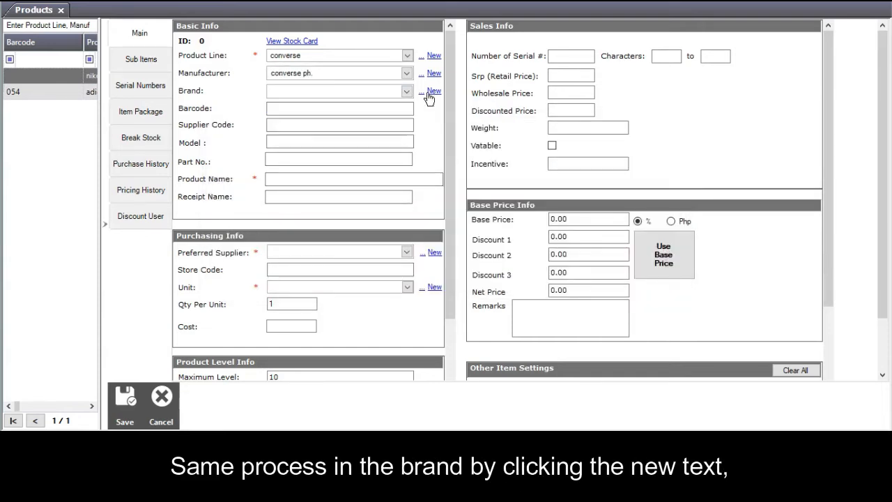
left_click(429, 93)
left_click(450, 166)
type("conv")
left_click(423, 181)
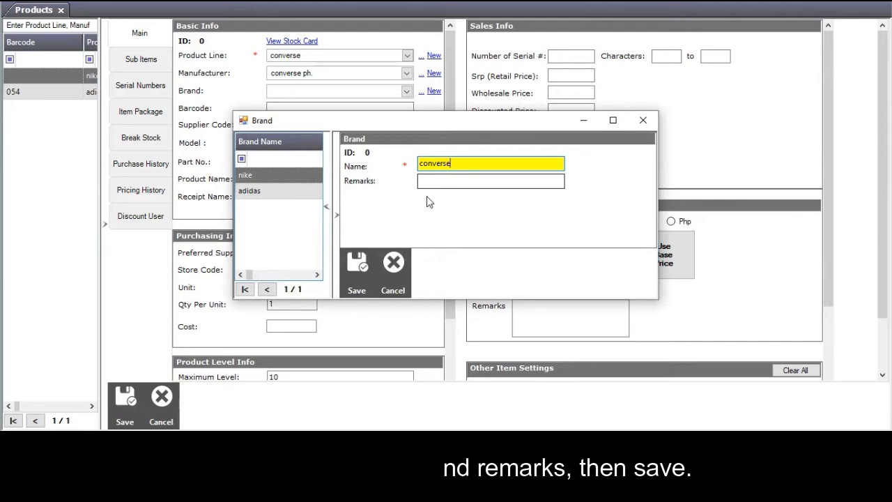
left_click(356, 268)
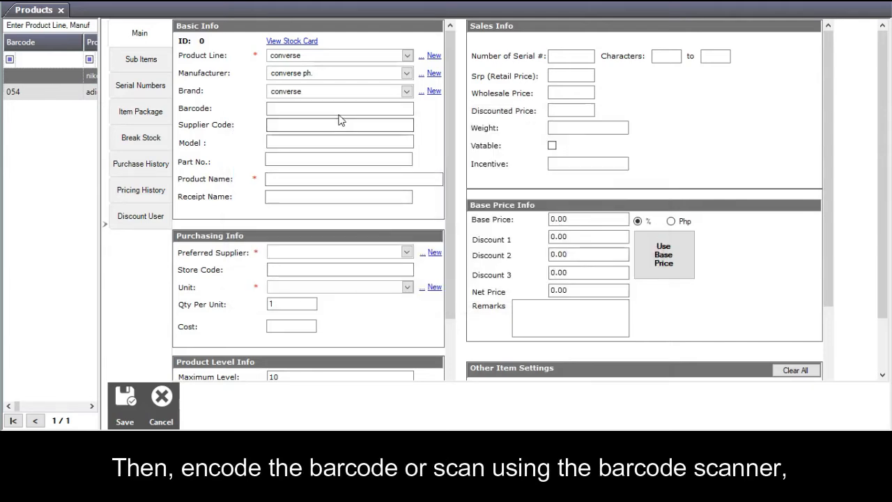
Enter barcode 12345, supplier code 678904, model 3, part no. 3 and name 'converse all the way'.
left_click(338, 109)
type("12345")
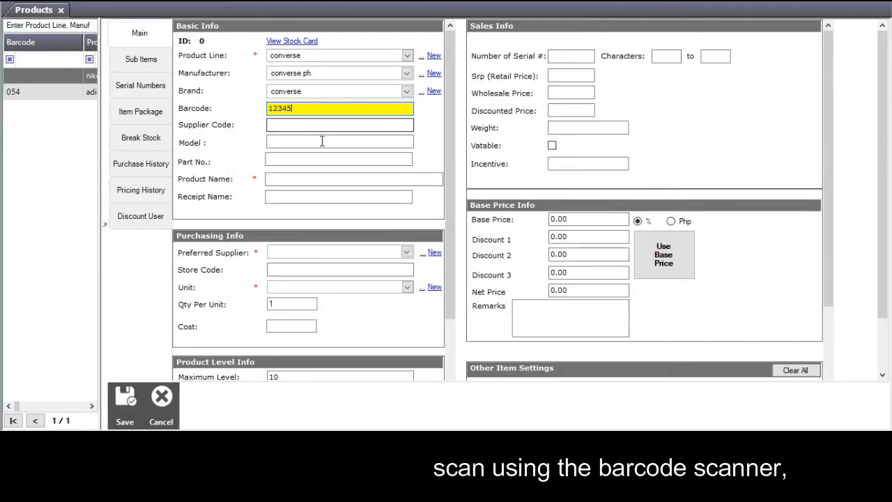
left_click(322, 125)
type("6789")
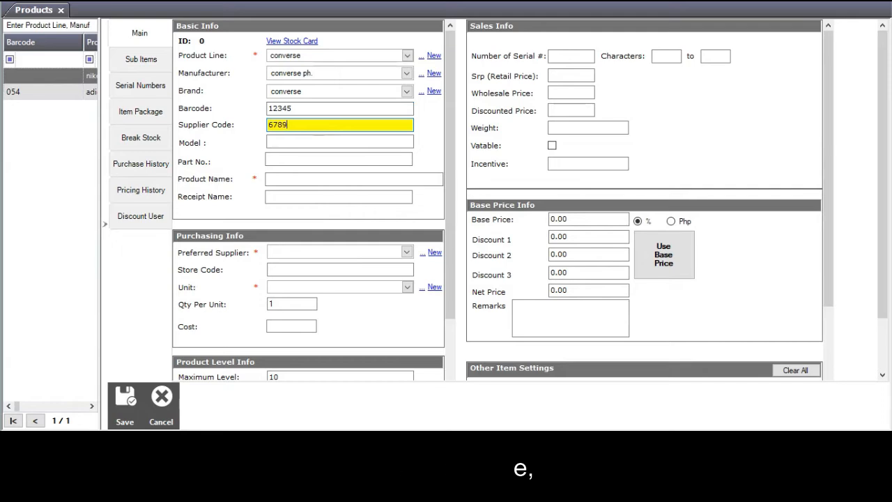
type("04")
key("Tab")
type("3")
left_click(310, 162)
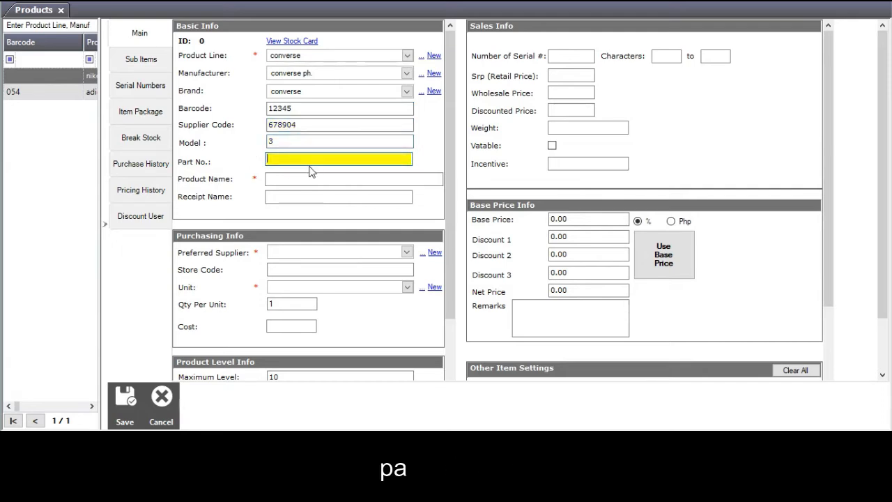
type("3")
left_click(309, 177)
type("converse all the way")
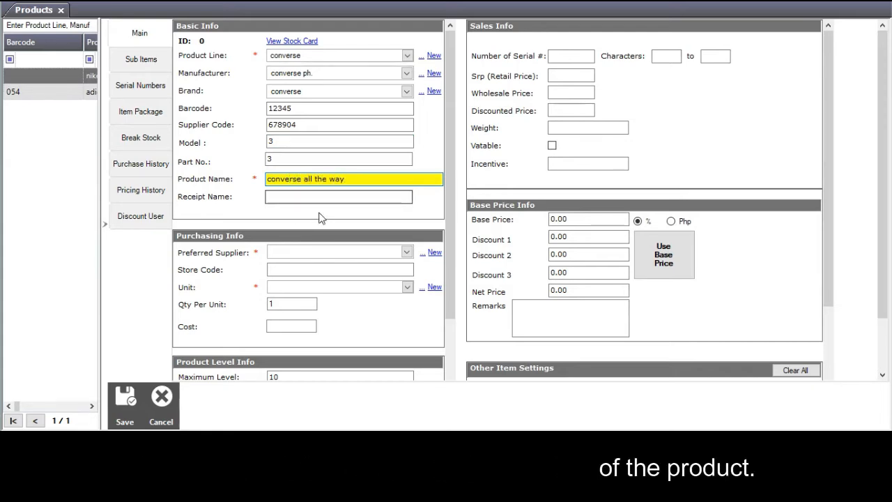
left_click(406, 252)
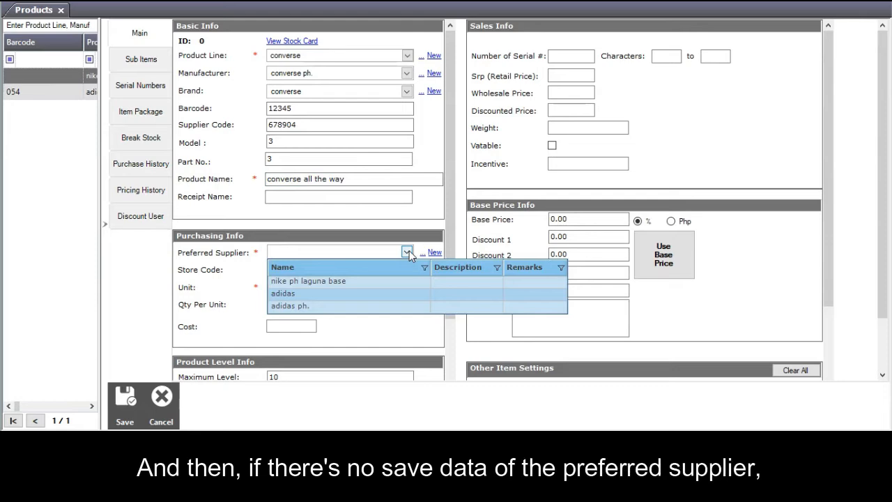
left_click(407, 252)
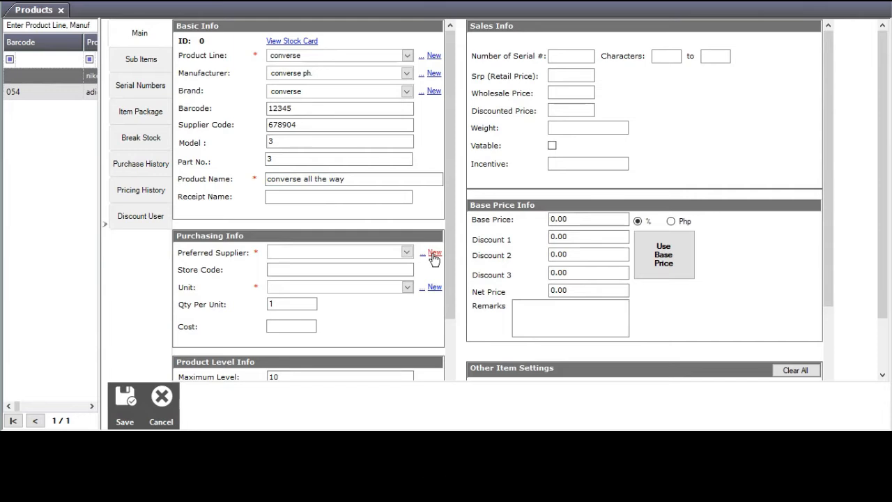
left_click(433, 252)
left_click(350, 99)
type("converse")
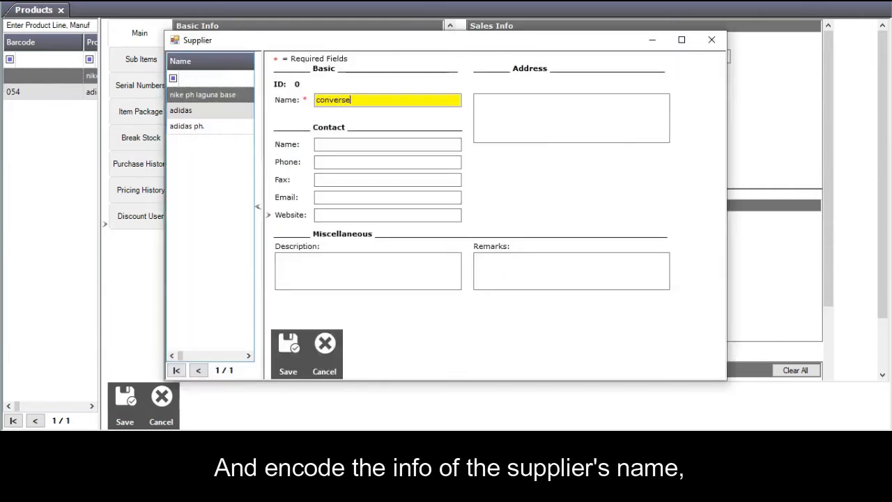
left_click(347, 144)
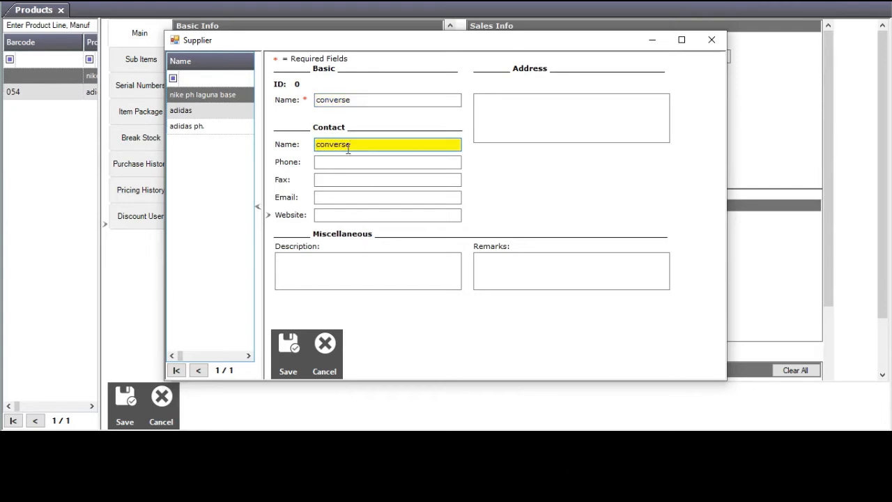
left_click(362, 162)
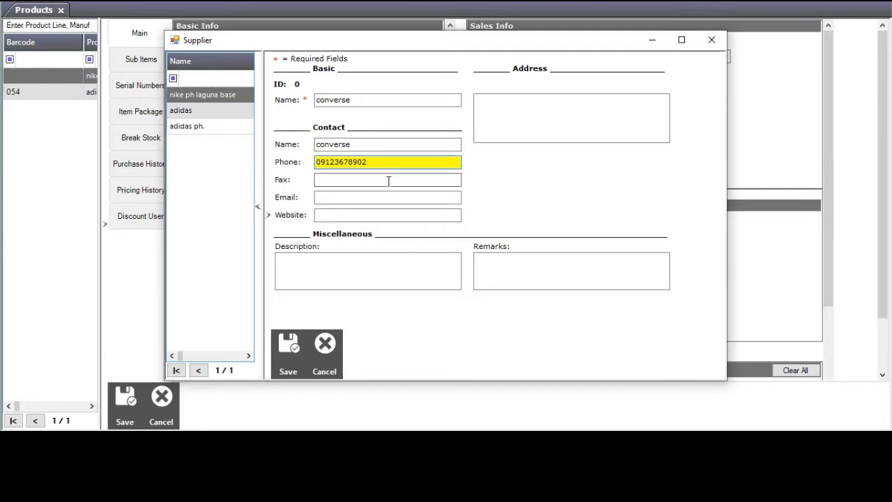
left_click(378, 199)
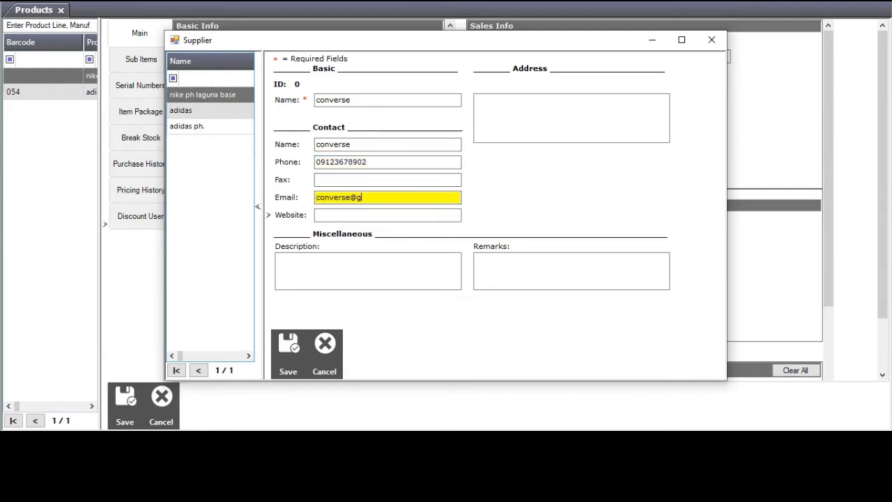
left_click(375, 215)
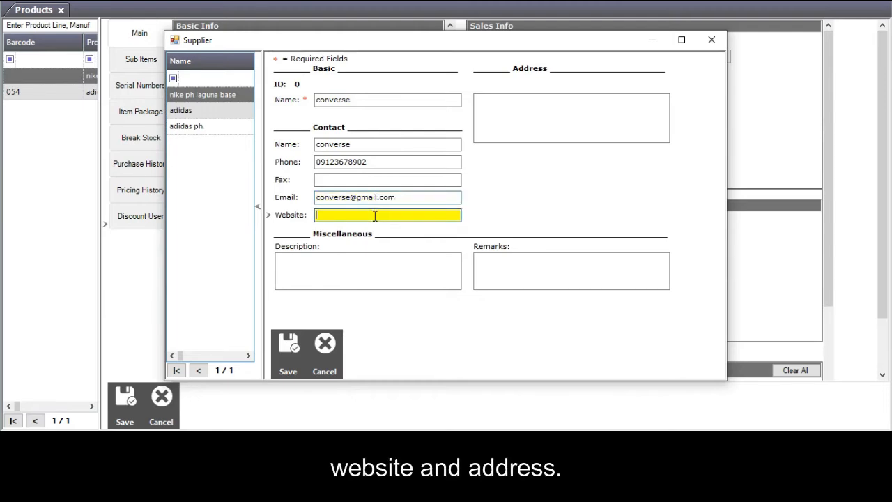
type("www.converse")
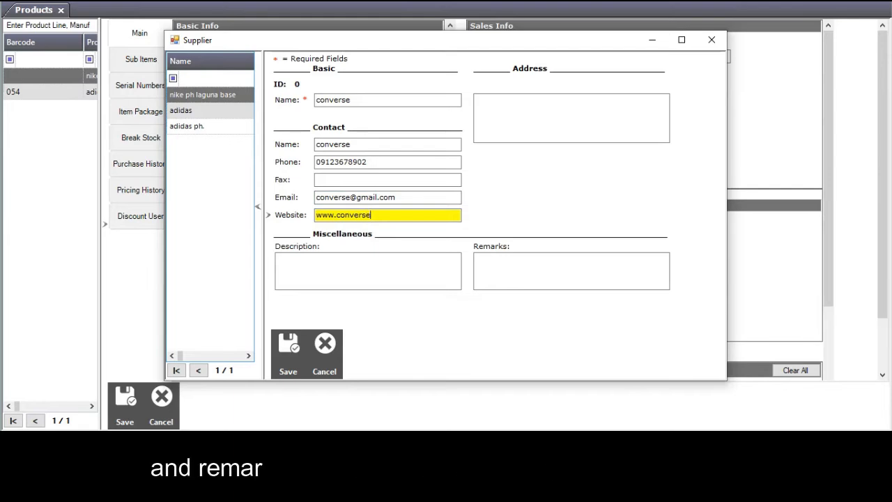
type(".com")
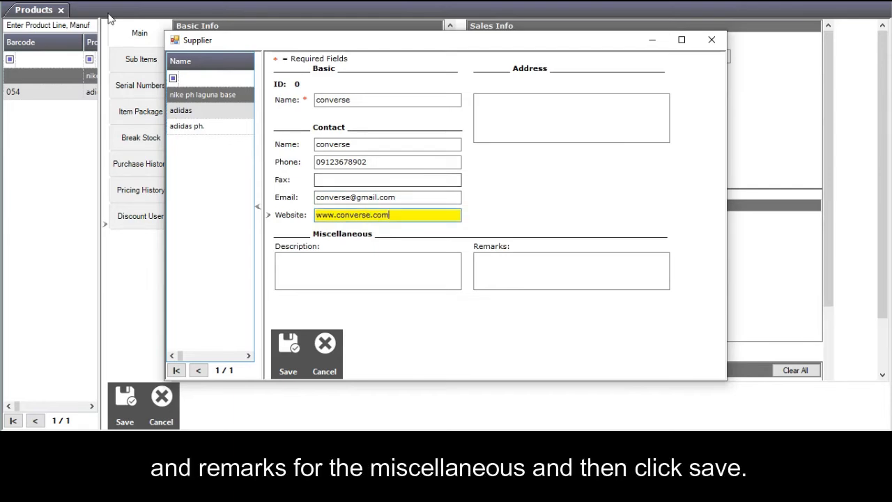
left_click(291, 349)
type("903")
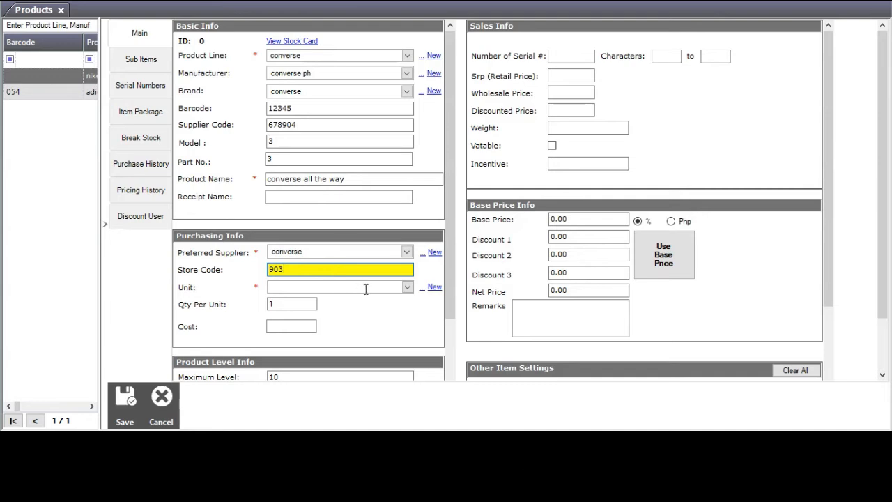
Set the purchasing unit to box with a purchase cost of 2000.
left_click(406, 286)
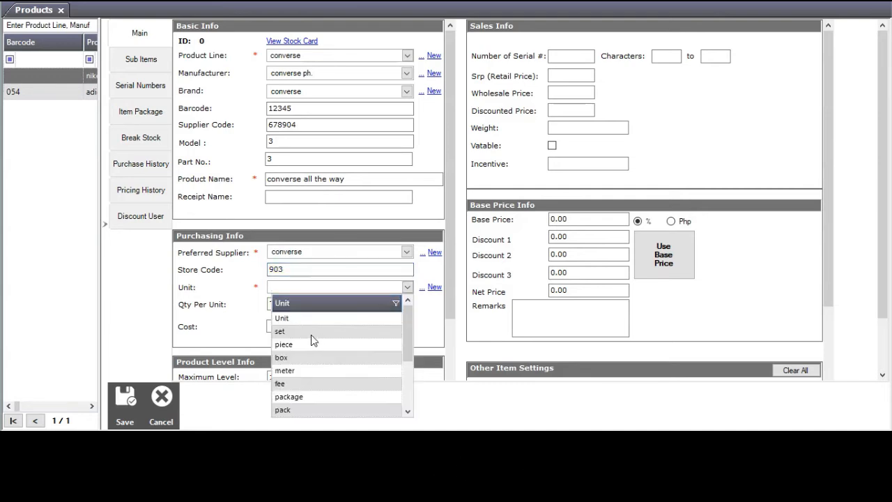
left_click(281, 356)
left_click(277, 327)
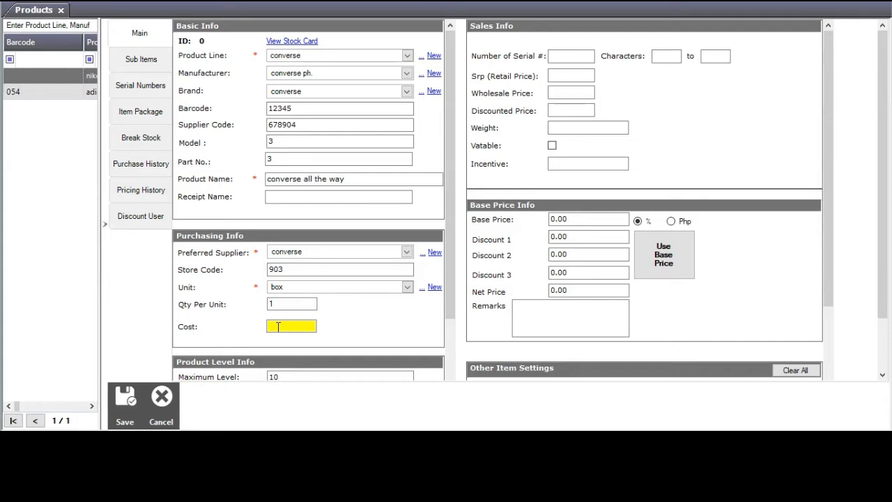
type("2000")
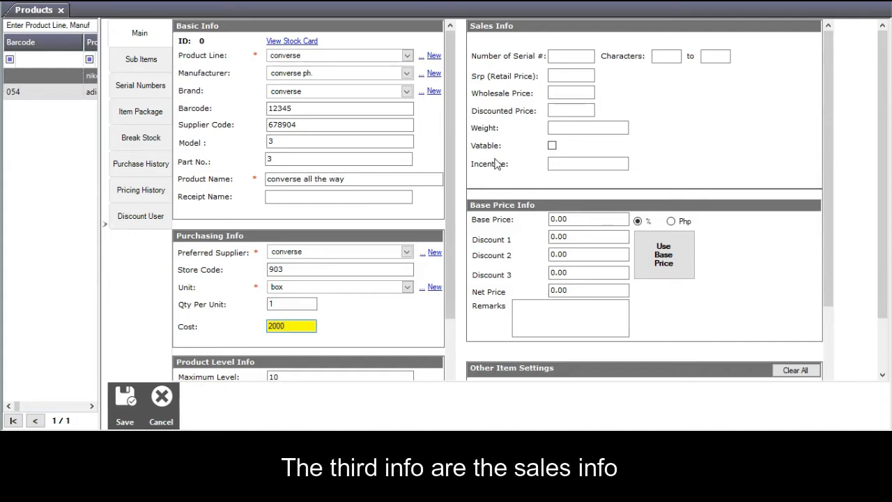
Set retail price 2000, wholesale 10000, discounted 6,000.00, and mark the product vatable.
left_click(567, 77)
type("200")
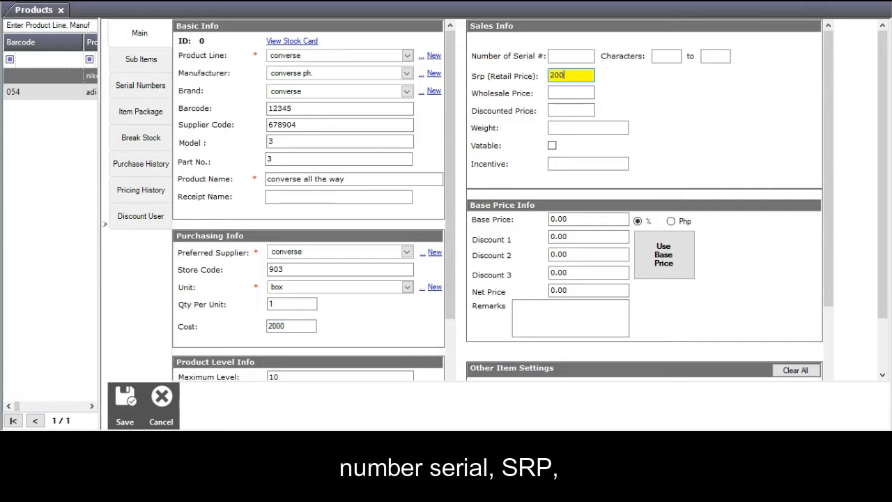
type("0")
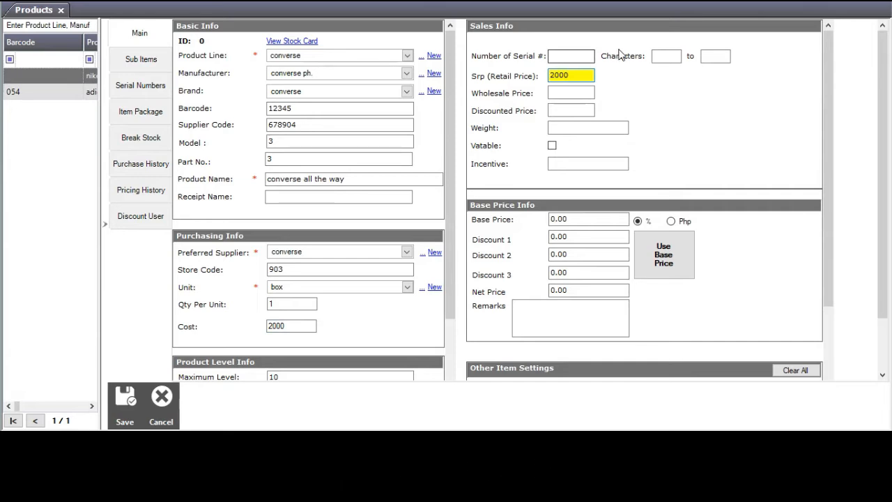
left_click(578, 93)
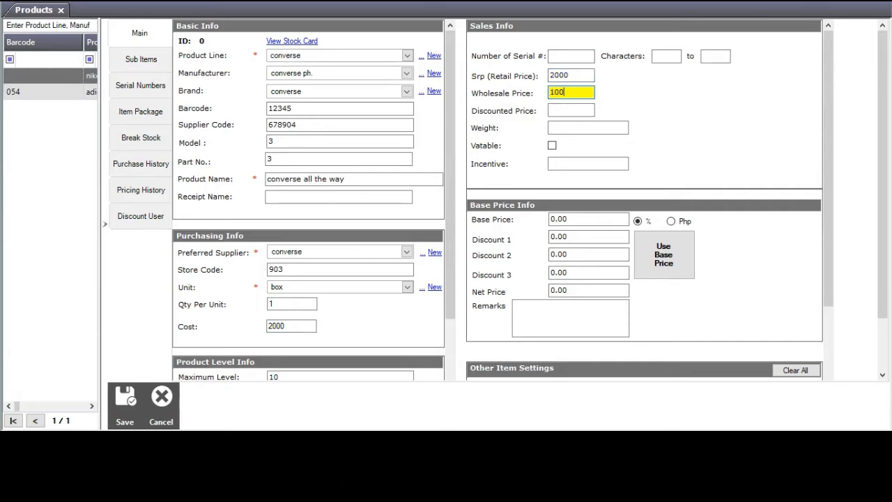
left_click(578, 110)
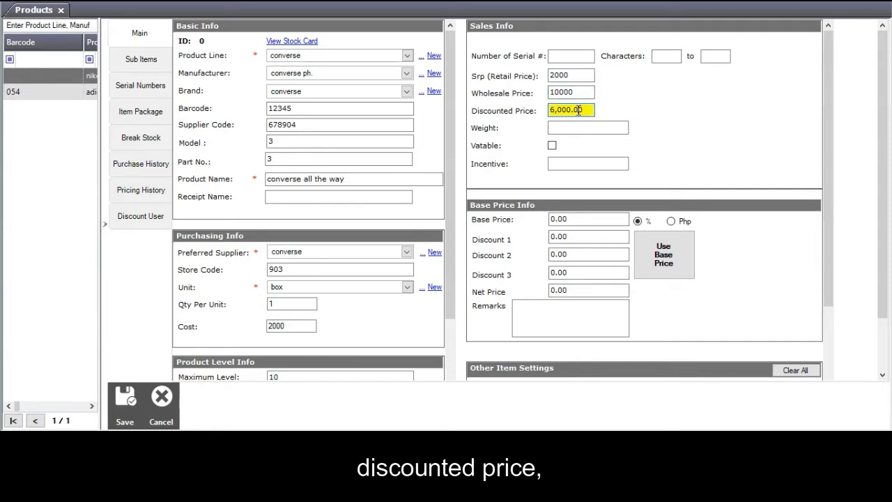
left_click(587, 129)
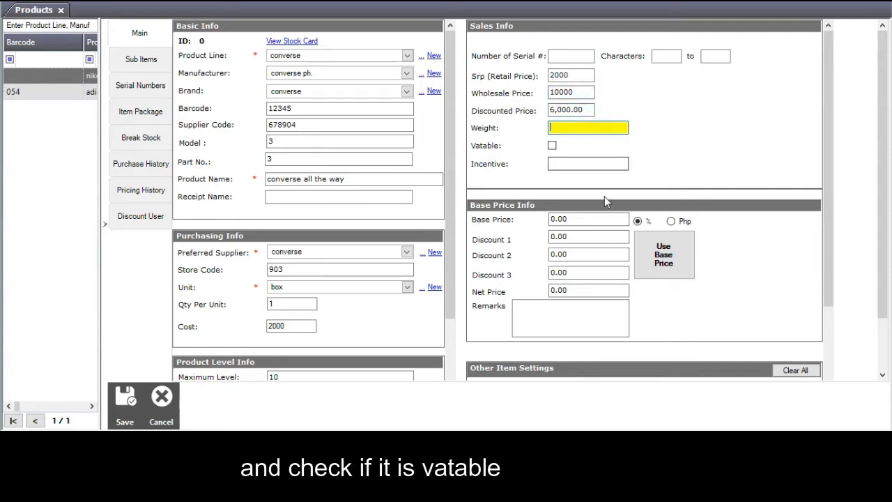
left_click(552, 145)
Review Product Level Info (max 10, critical 5, reorder 2) and save 'converse all the way'.
scroll(580, 241, "down", 1)
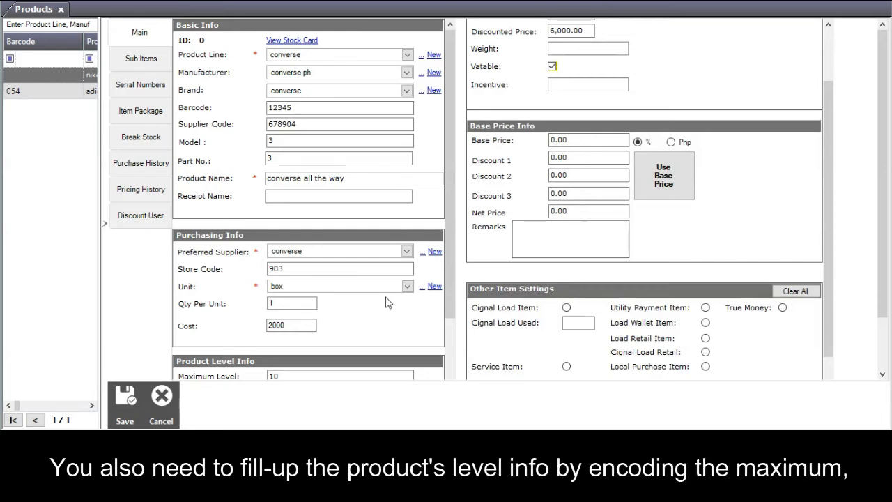
scroll(383, 301, "down", 3)
scroll(383, 302, "down", 1)
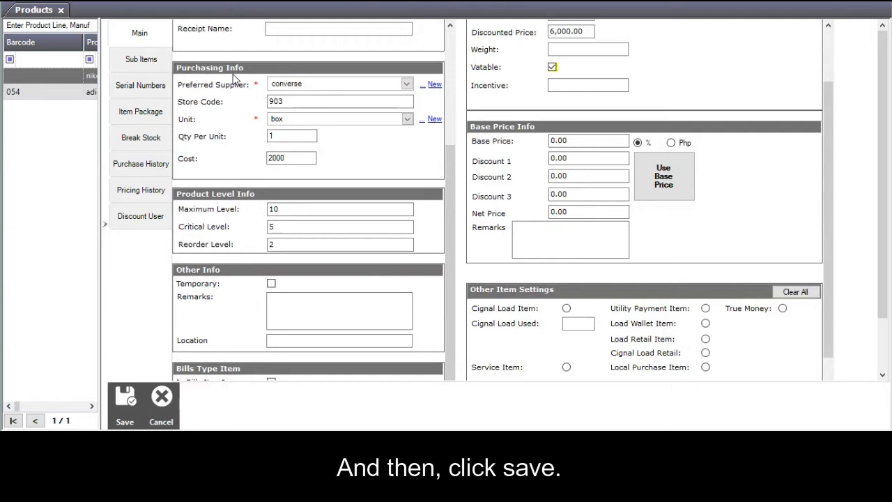
left_click(124, 401)
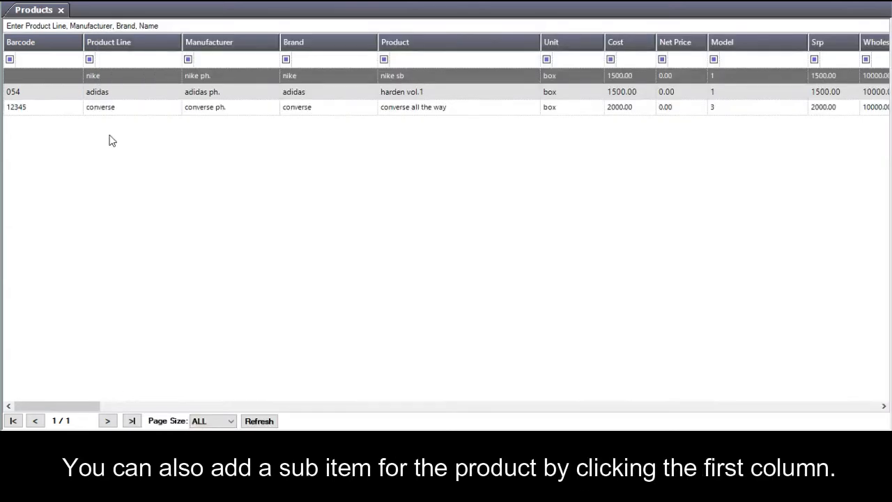
Open the converse product's Sub Items and start a new sub-item with unit 'set'.
double_click(207, 108)
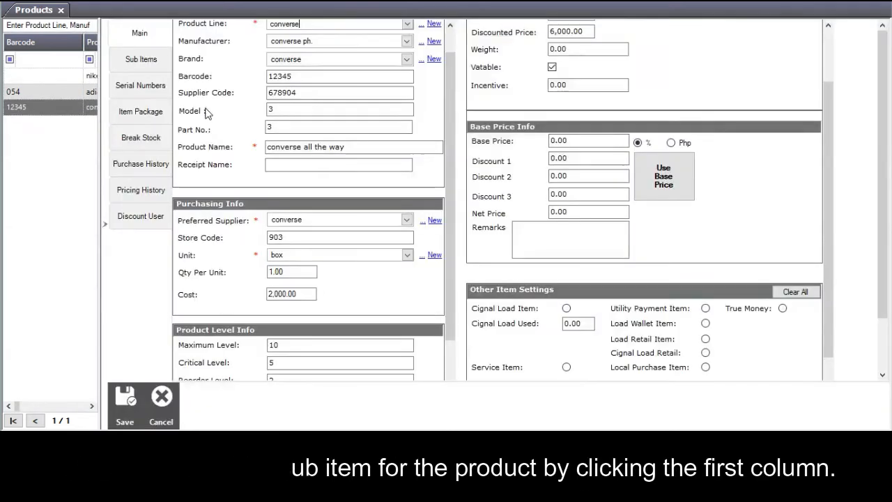
left_click(141, 59)
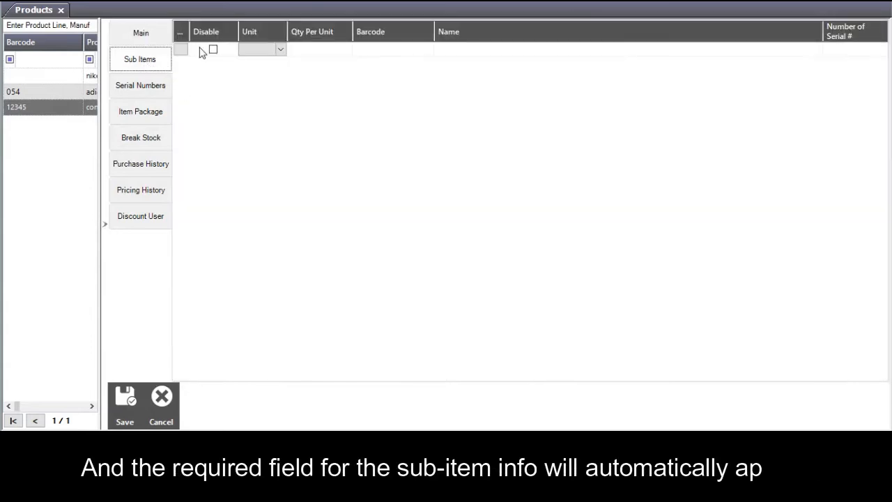
left_click(184, 55)
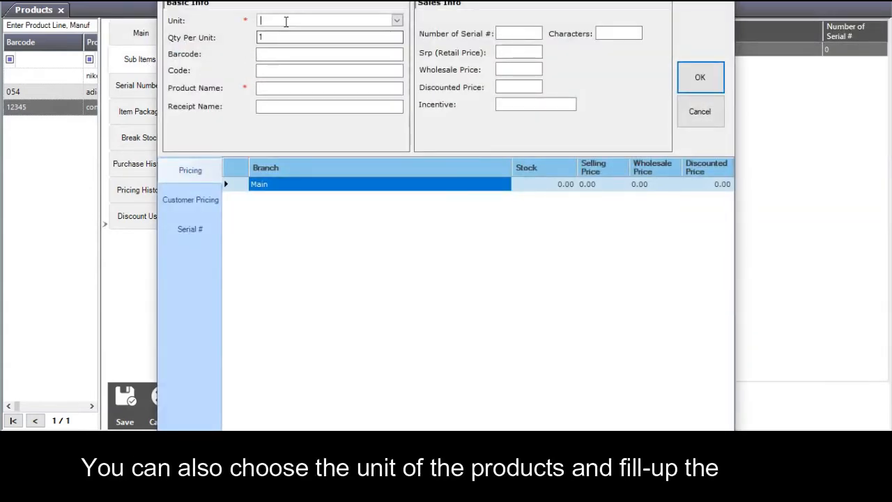
left_click(286, 22)
left_click(280, 60)
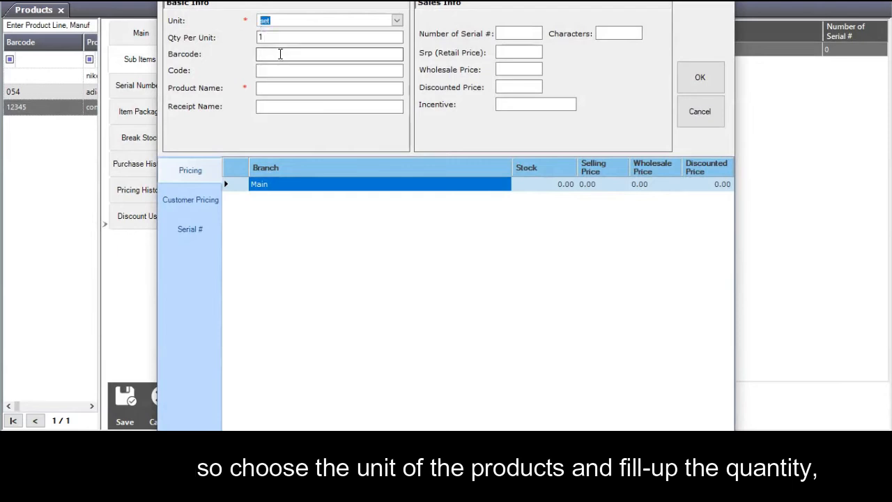
Give the sub-item barcode 123, name 'converse socks', prices 500/5000/4500, and record it.
left_click(278, 55)
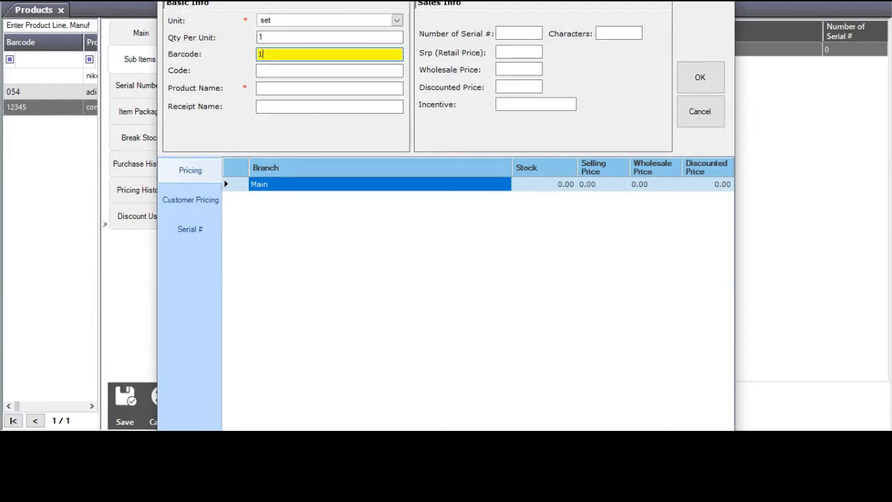
left_click(272, 69)
left_click(284, 90)
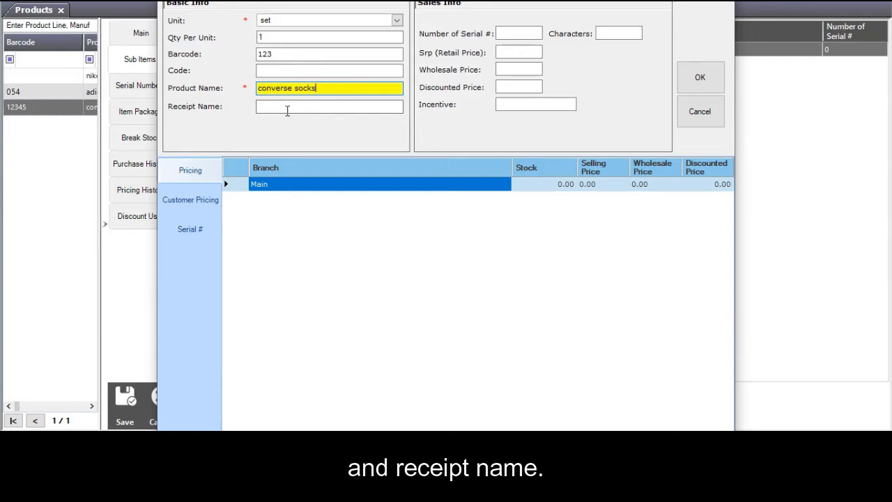
left_click(287, 106)
left_click(515, 33)
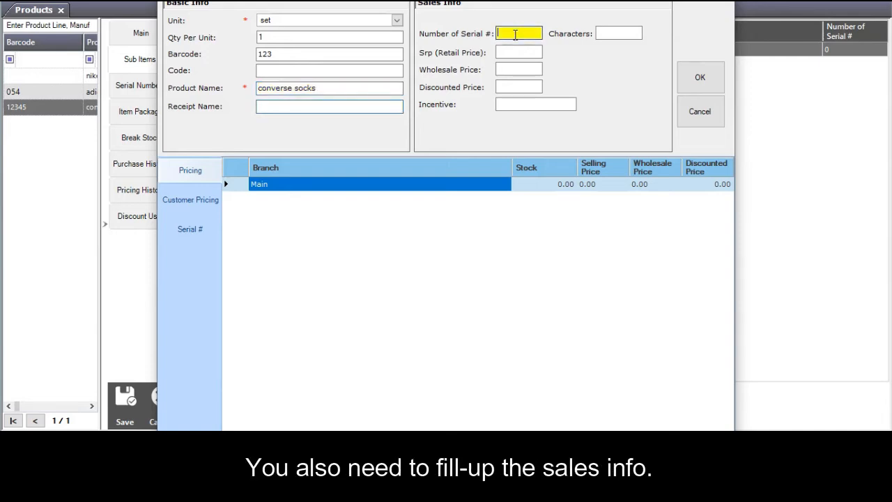
left_click(525, 52)
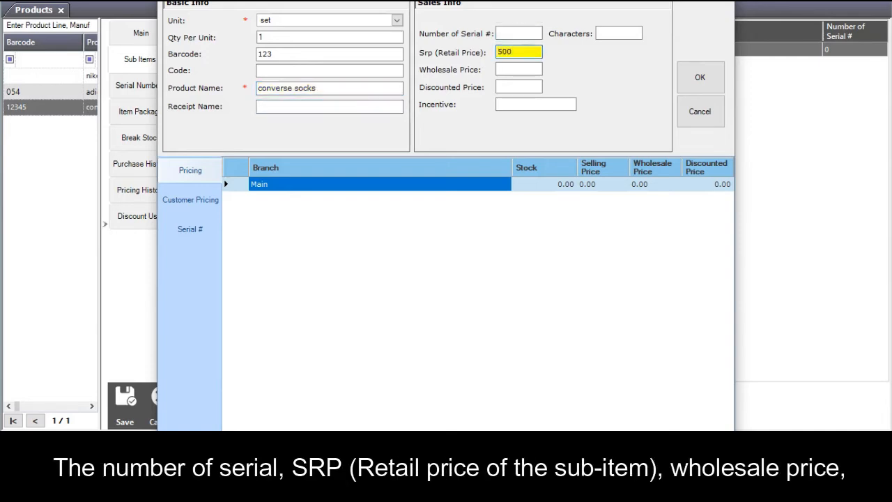
left_click(519, 71)
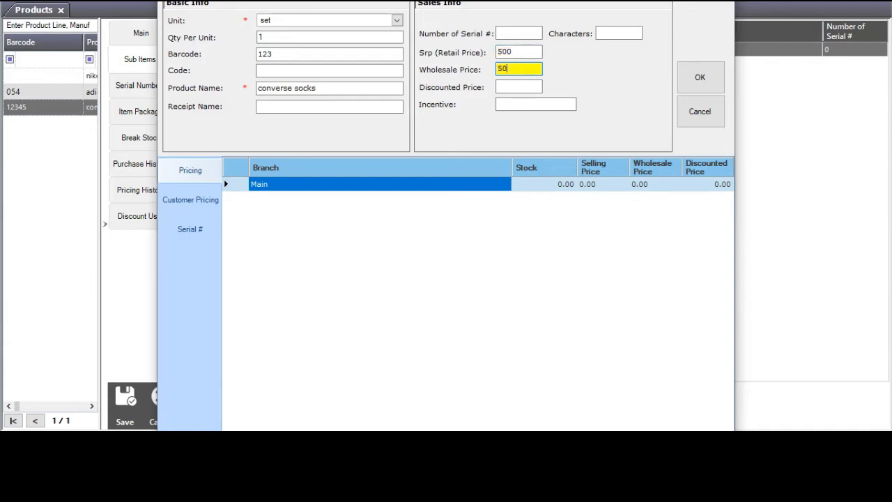
left_click(504, 88)
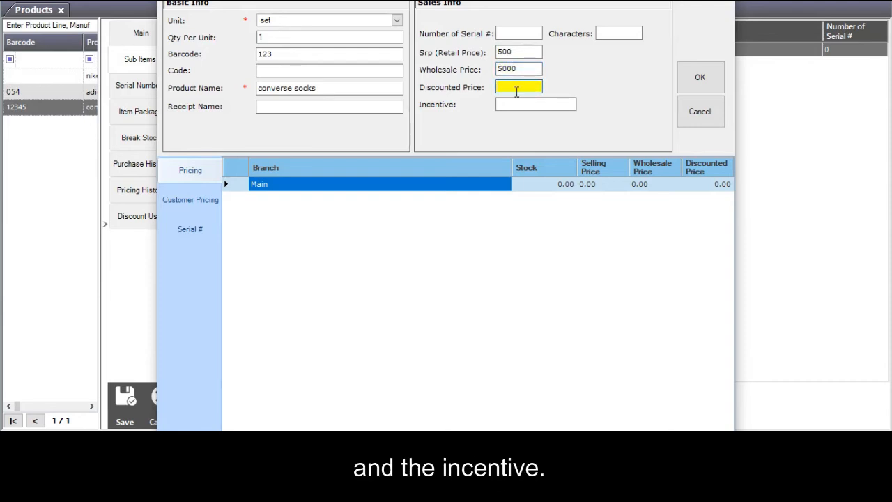
type("4500")
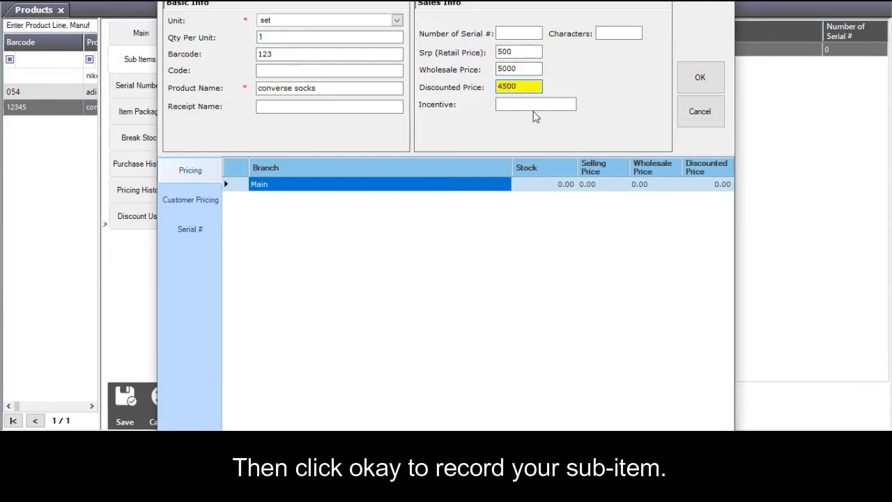
left_click(699, 78)
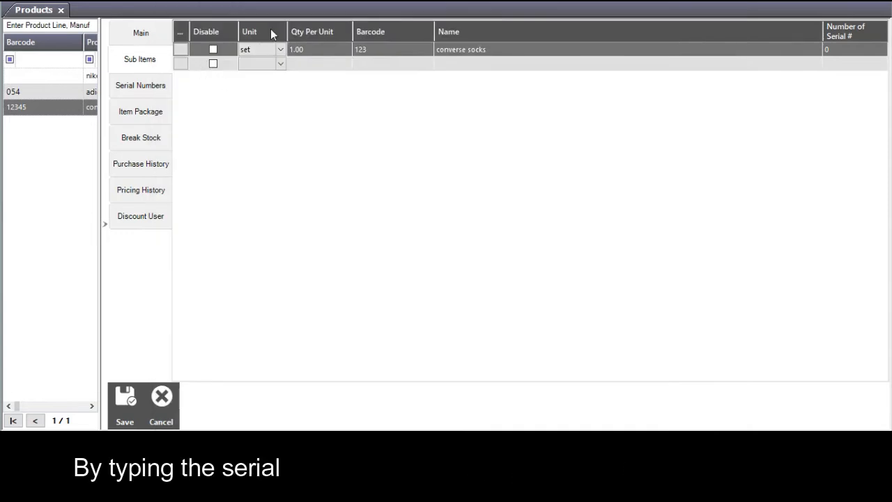
Add ADIDAS SOCKS at quantity 1 to the converse product's item package.
left_click(127, 90)
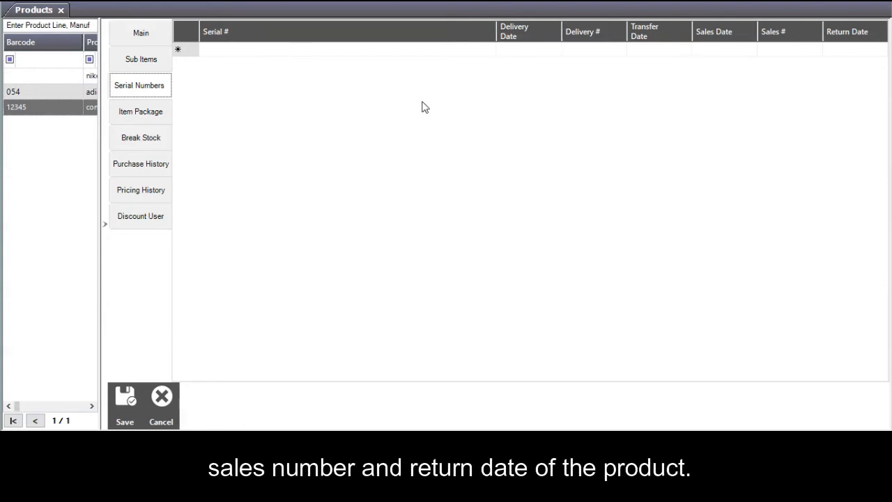
left_click(146, 108)
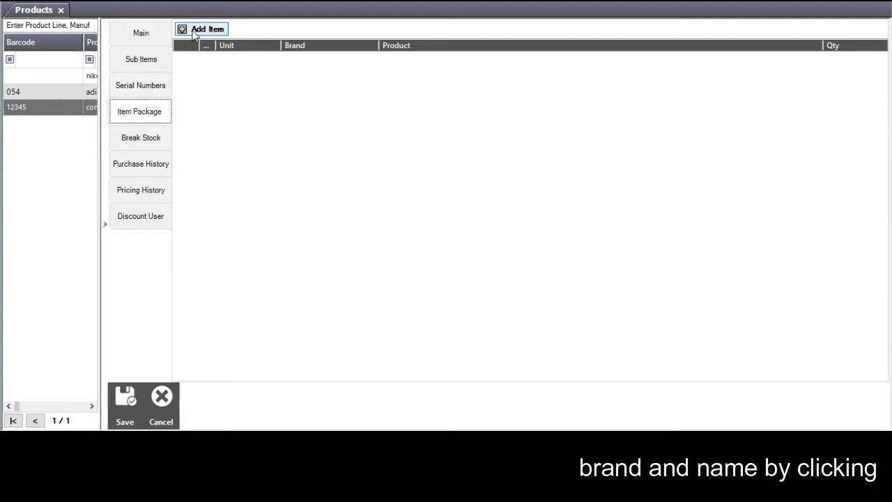
left_click(193, 33)
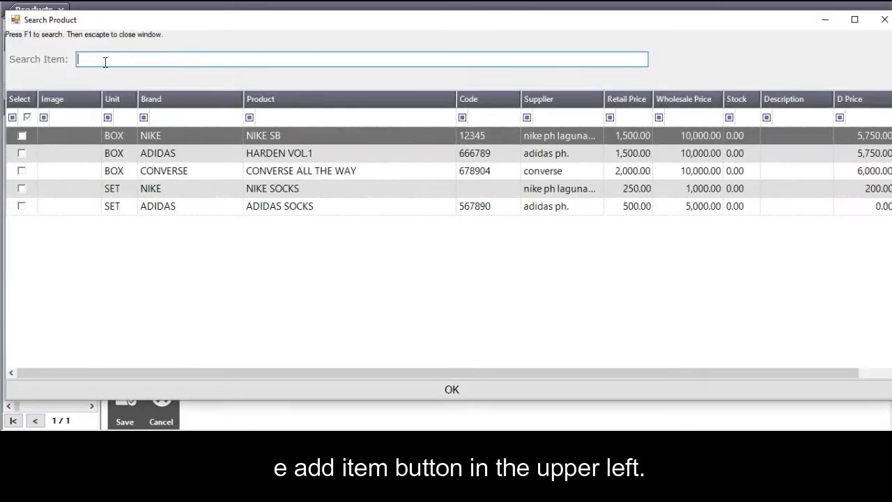
double_click(261, 209)
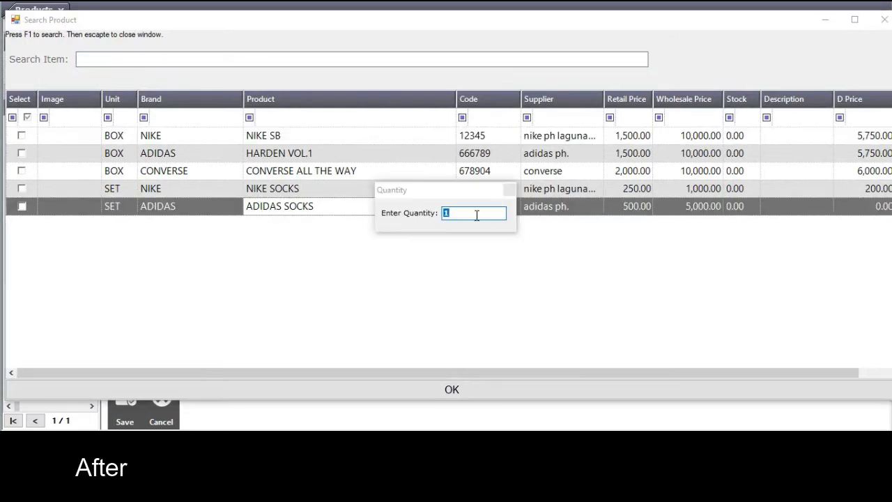
left_click(476, 216)
left_click(459, 392)
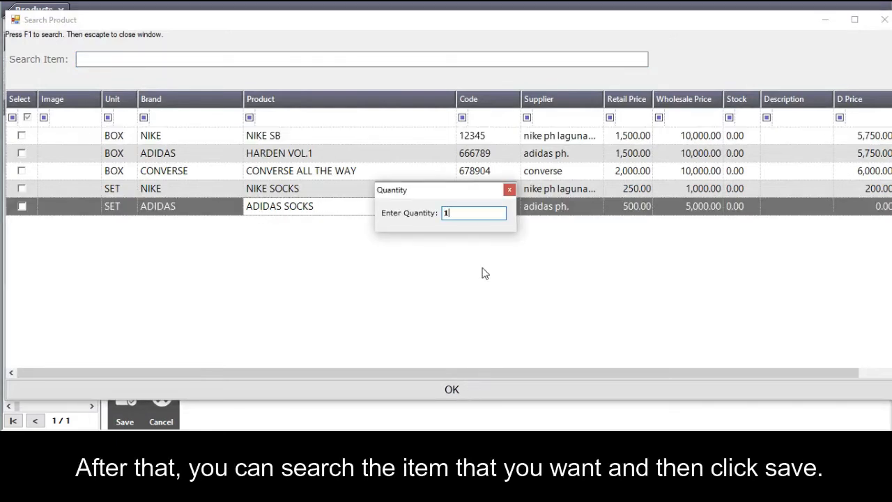
left_click(510, 190)
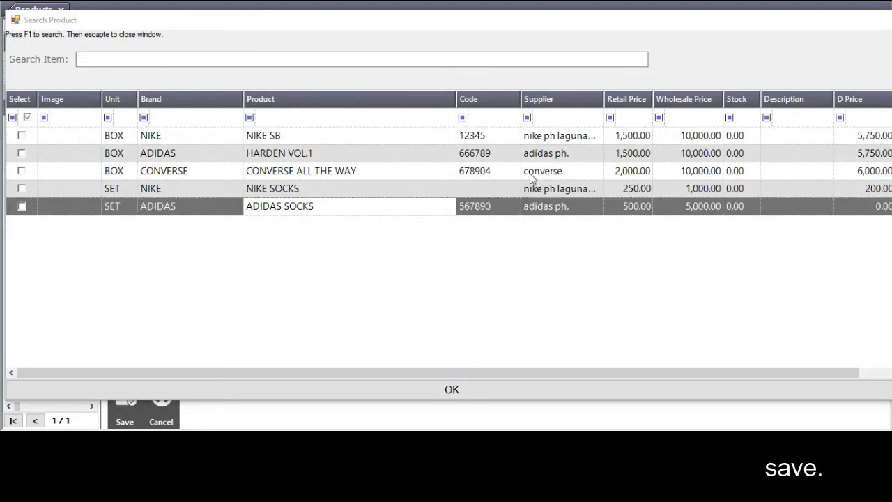
left_click(884, 19)
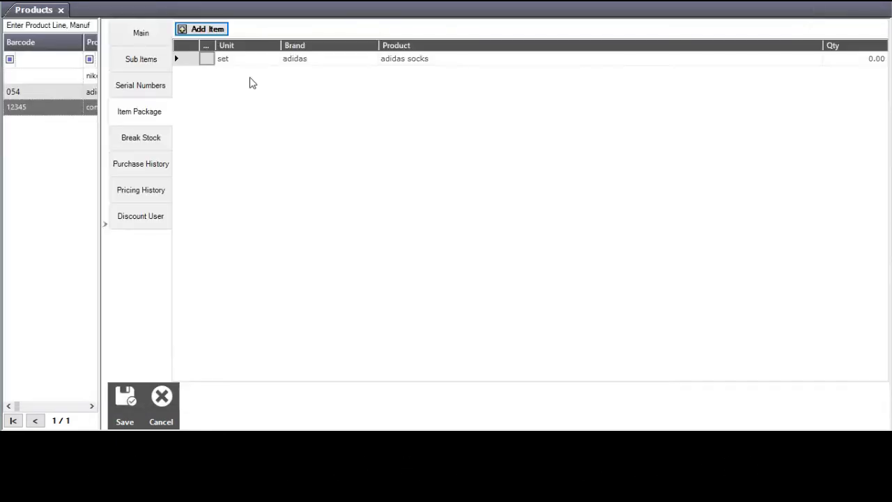
left_click(138, 145)
Add ADIDAS SOCKS to the converse product's break stock.
left_click(201, 29)
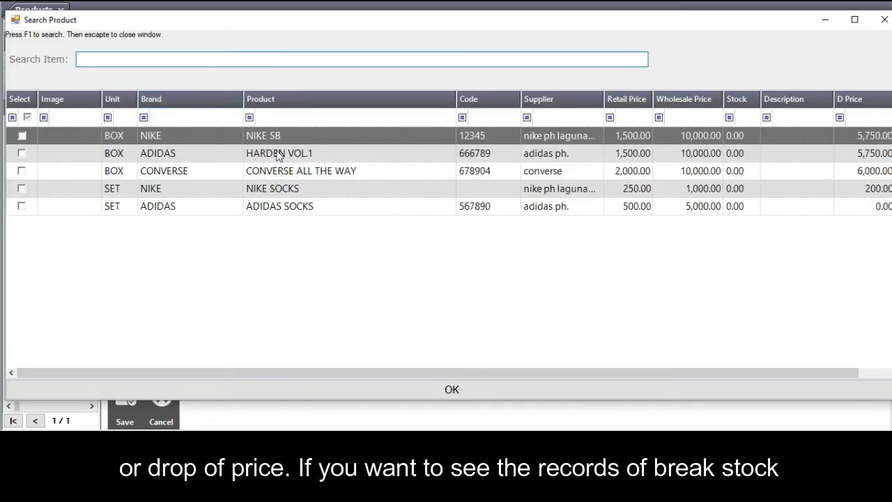
left_click(22, 206)
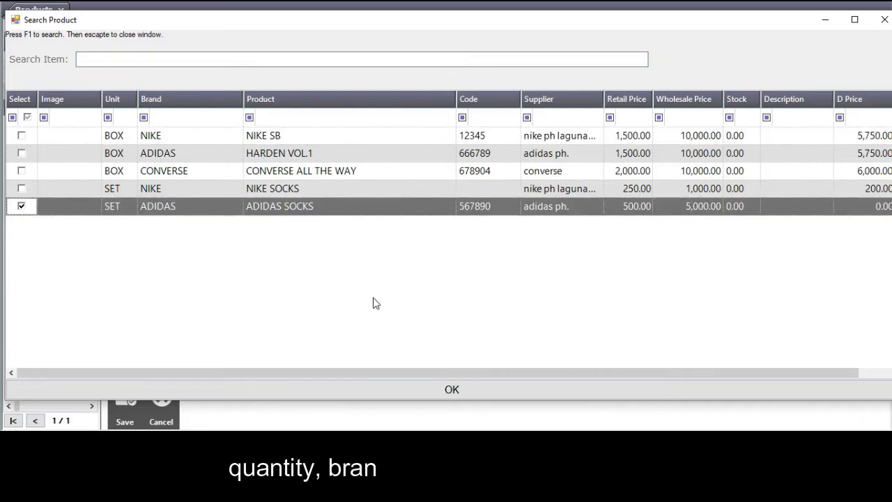
left_click(446, 390)
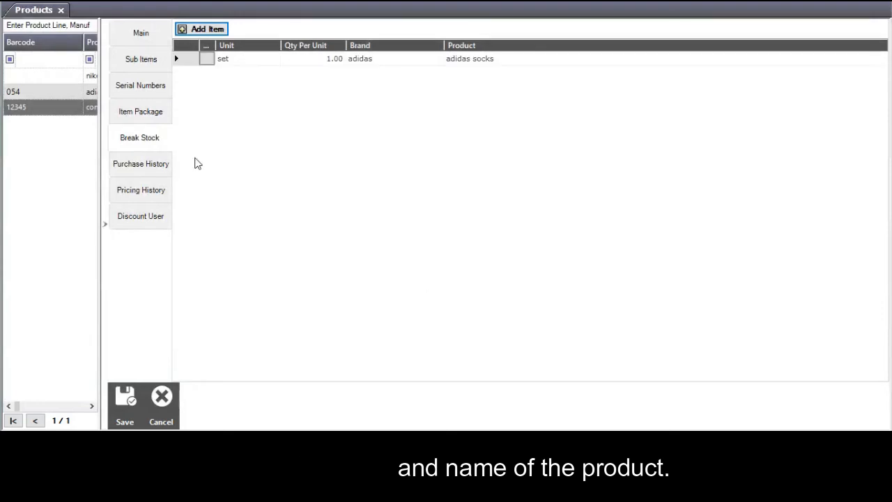
Review the product's purchase, pricing and discount-user histories, then close the product details.
left_click(139, 169)
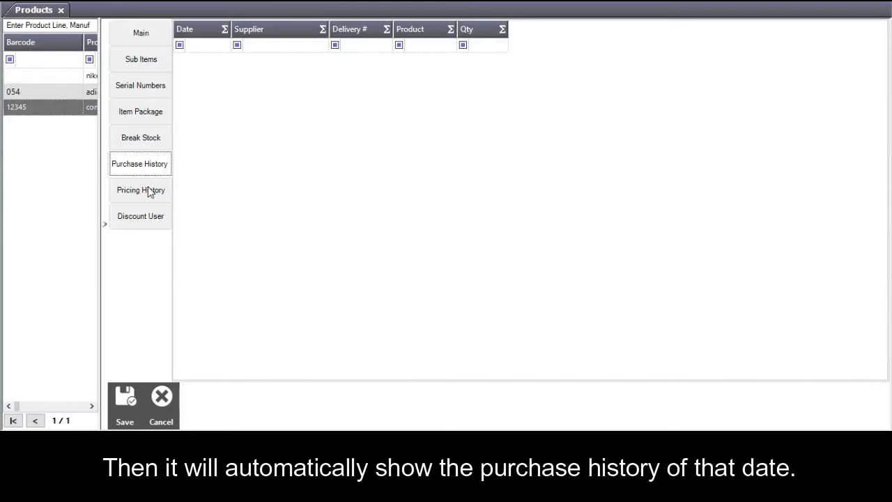
left_click(147, 188)
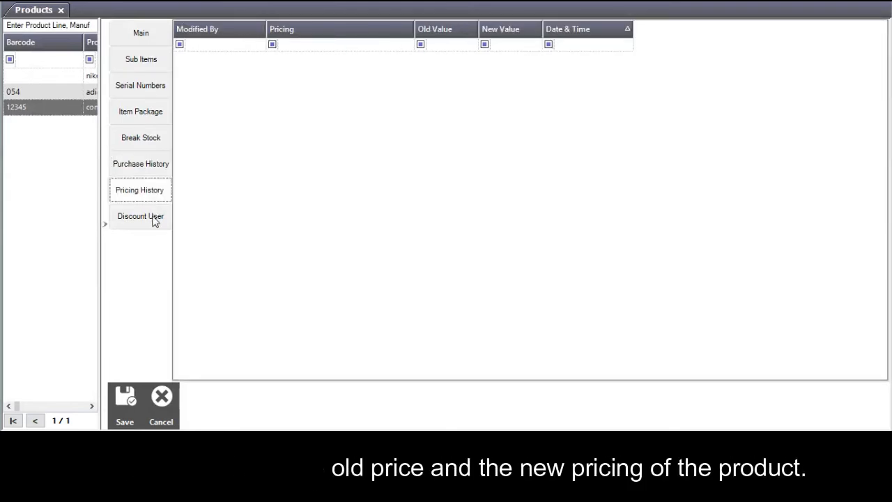
left_click(154, 219)
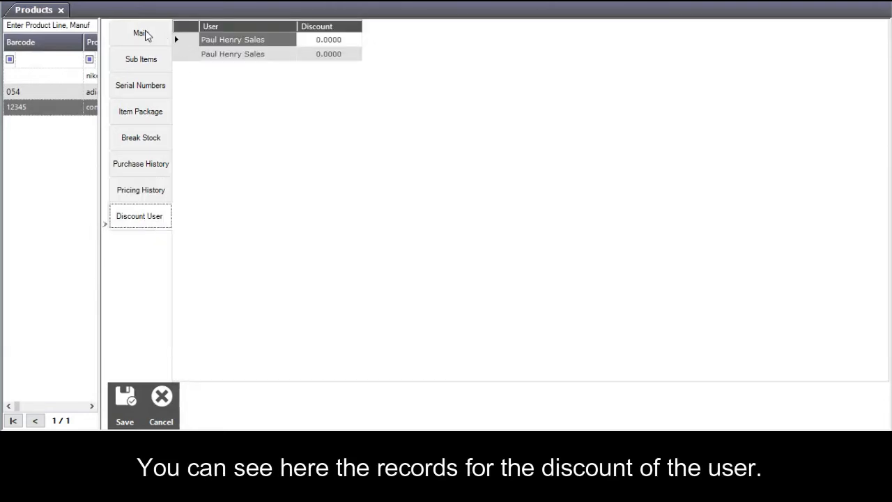
left_click(123, 406)
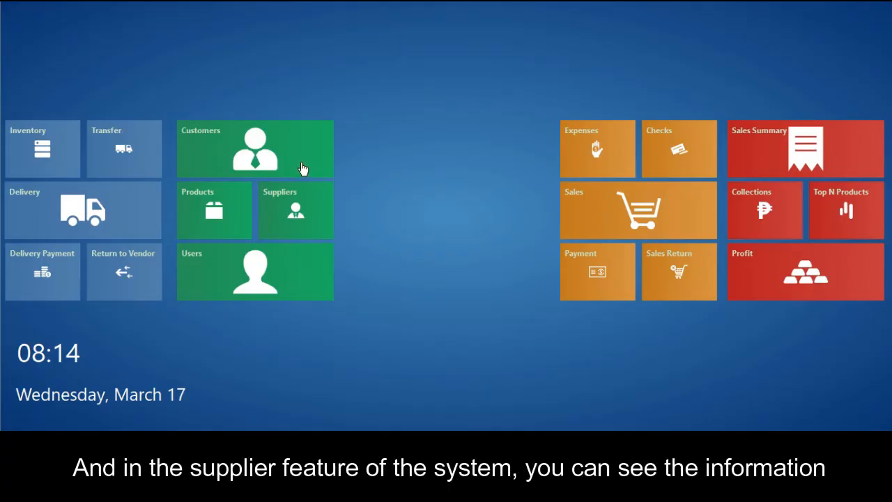
Open the Suppliers list and its File menu.
left_click(286, 209)
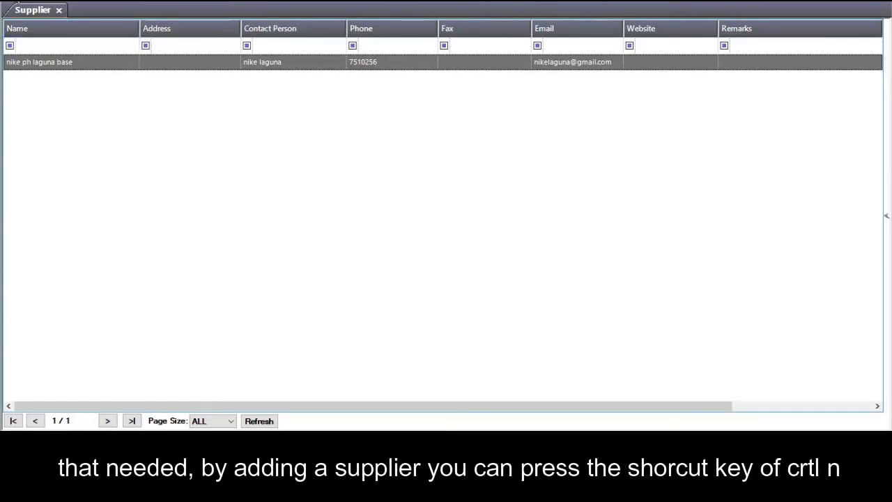
left_click(16, 1)
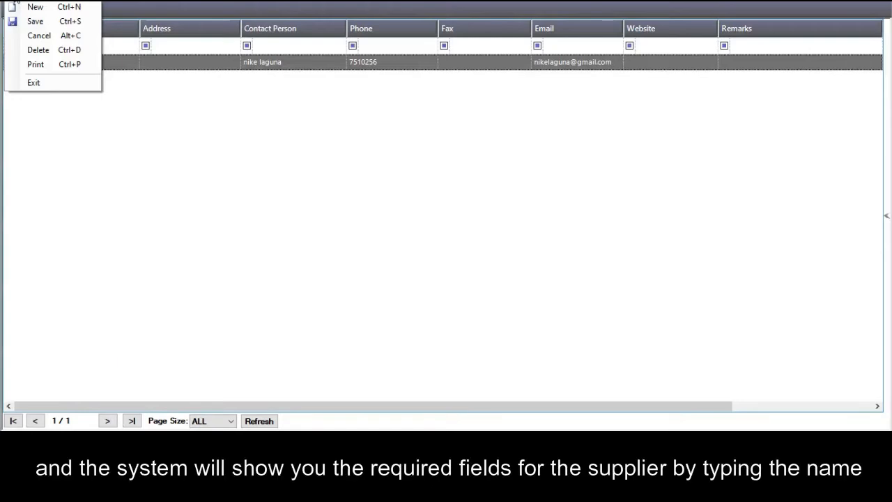
Start a new supplier named adidas and fill in the contact name, phone and e-mail.
left_click(18, 6)
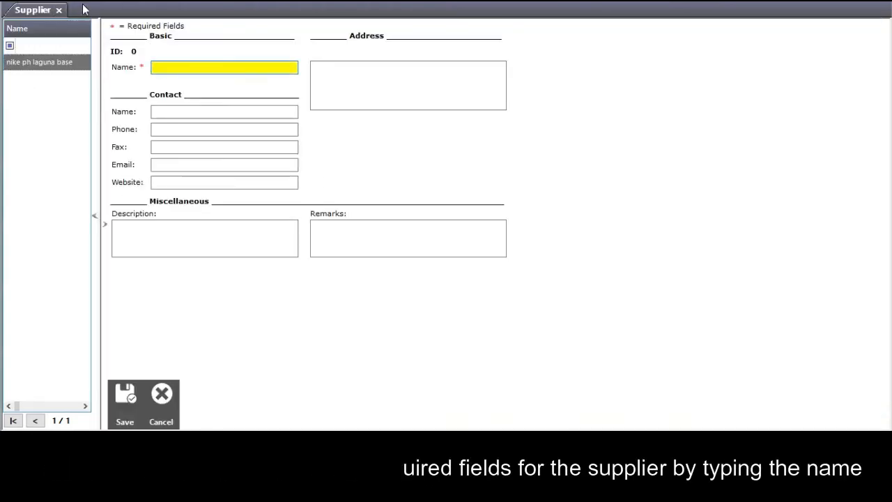
type("adidas")
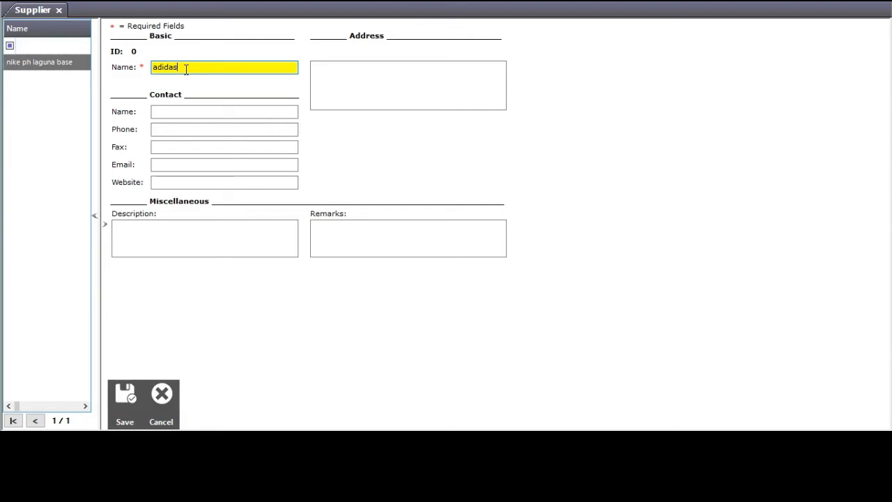
left_click(200, 111)
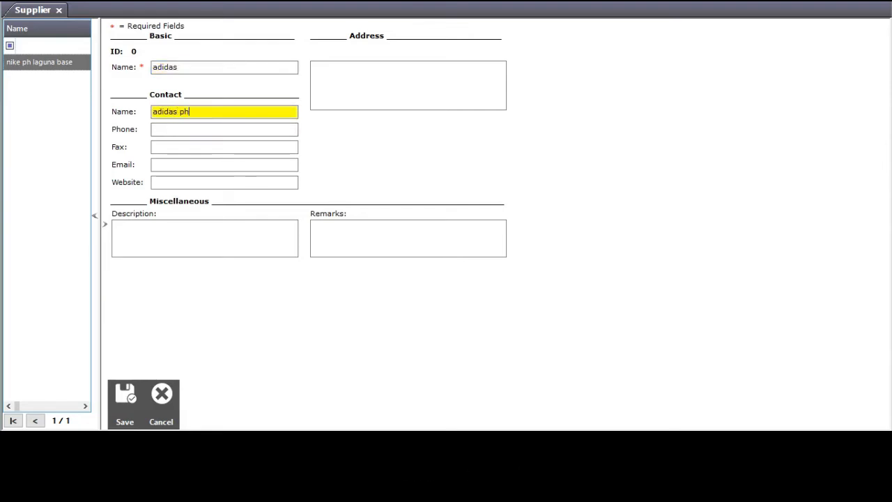
left_click(193, 128)
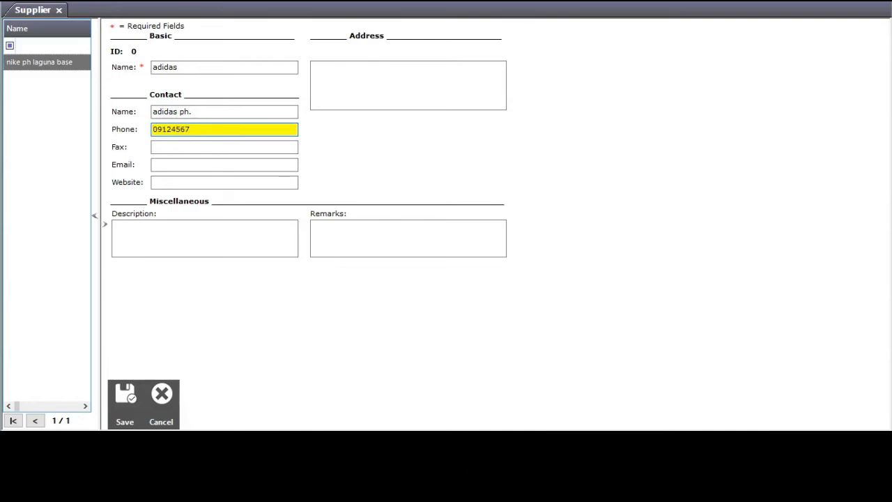
left_click(187, 165)
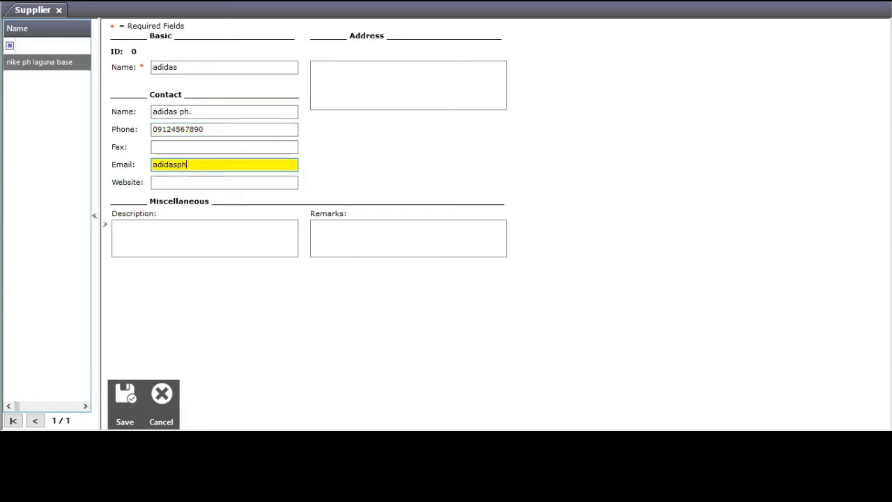
Enter the supplier's website and address, then save the adidas record.
left_click(189, 180)
type("www.adidasph.com")
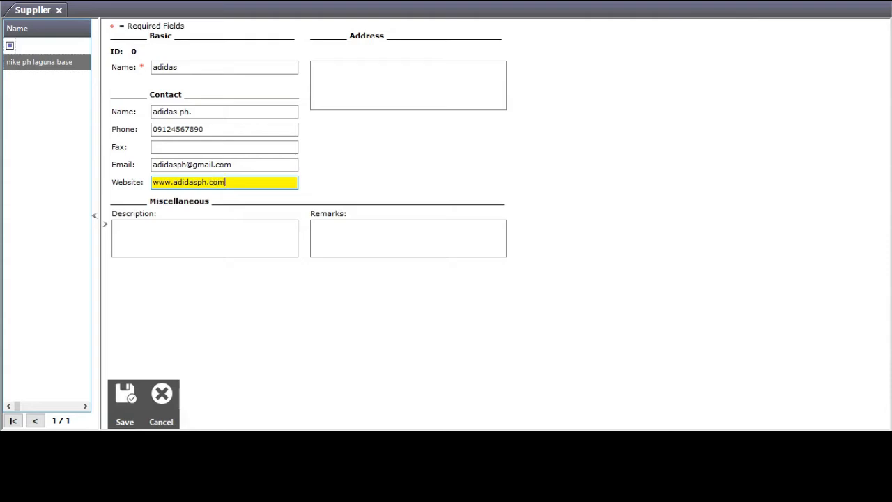
left_click(344, 76)
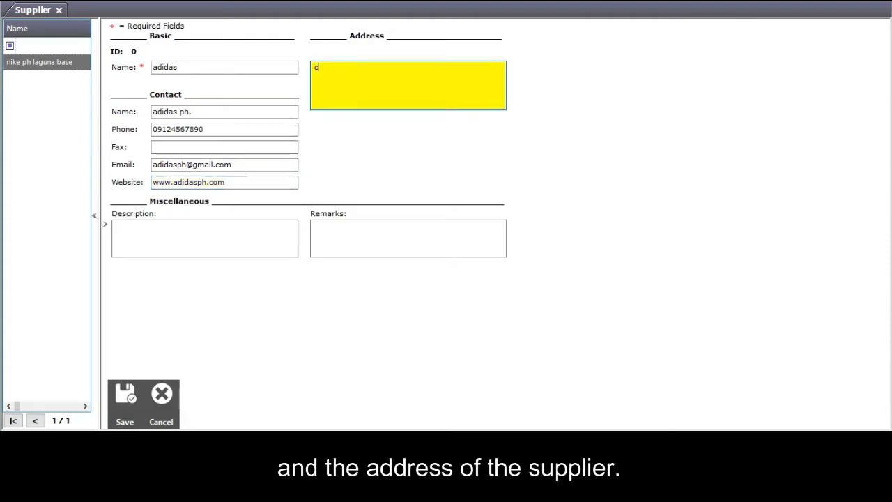
type("bacoo")
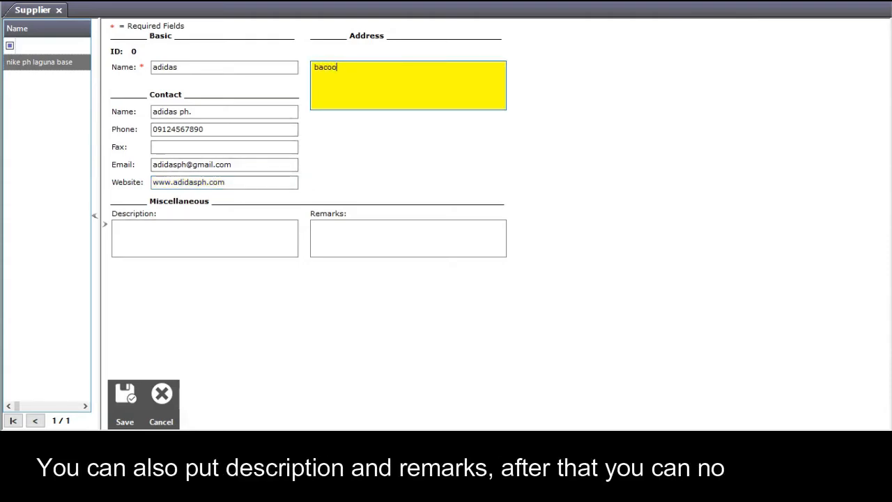
type("r cavite")
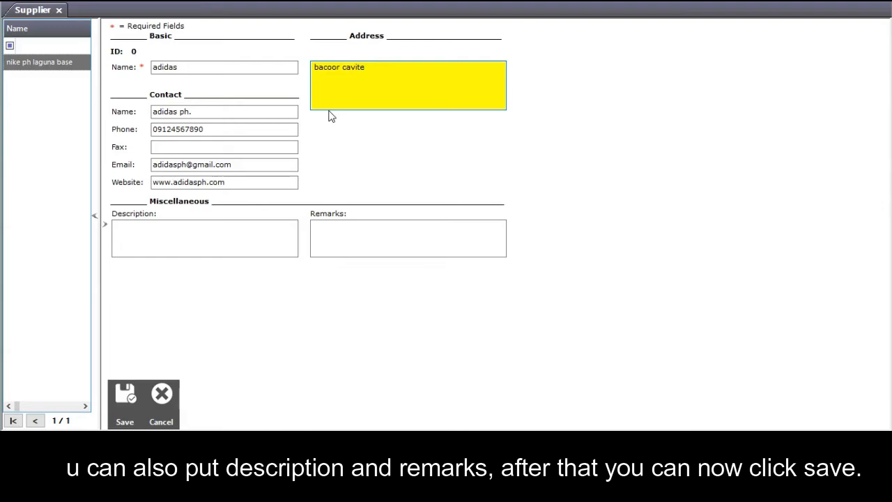
left_click(124, 401)
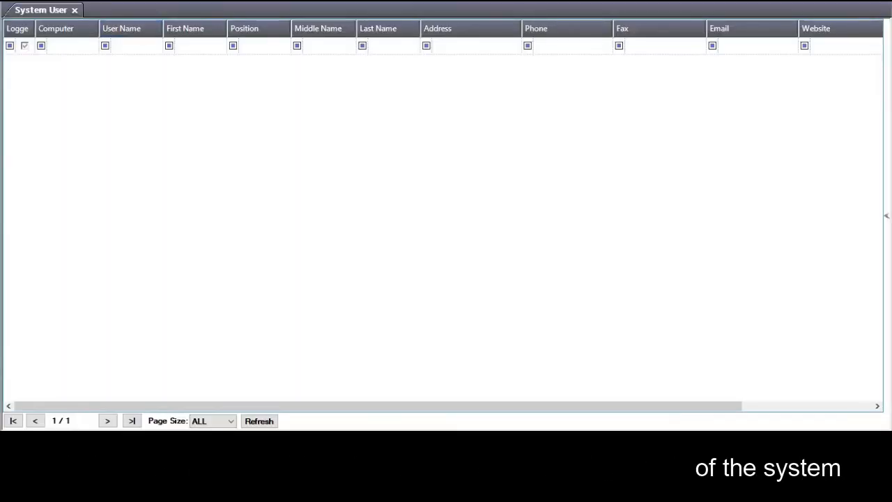
Start a new system user and enter their first, middle and last name.
left_click(14, 4)
left_click(14, 5)
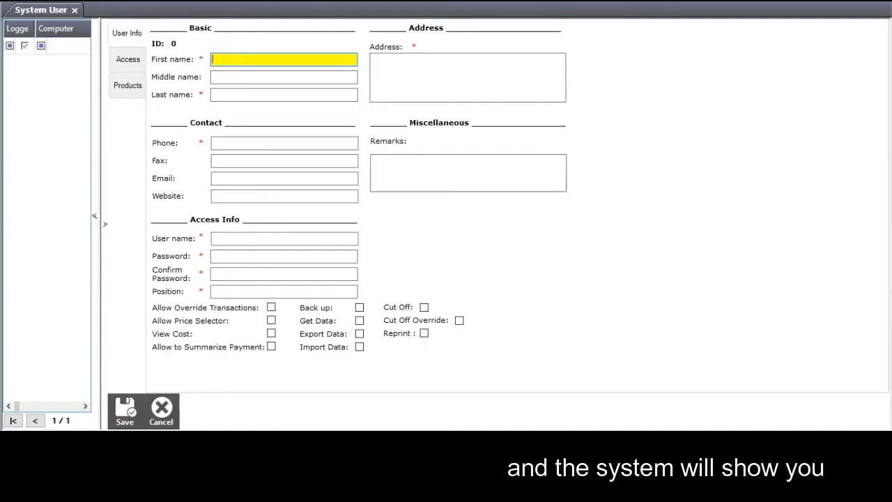
left_click(764, 489)
left_click(259, 60)
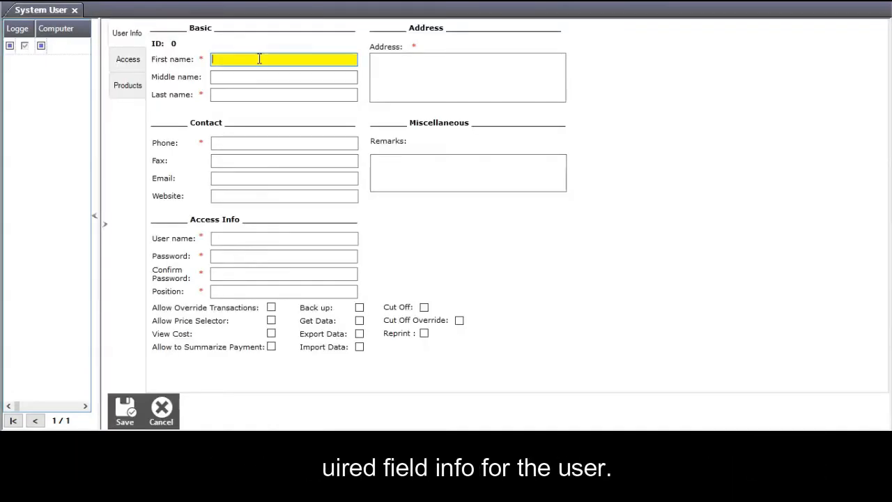
type("juan")
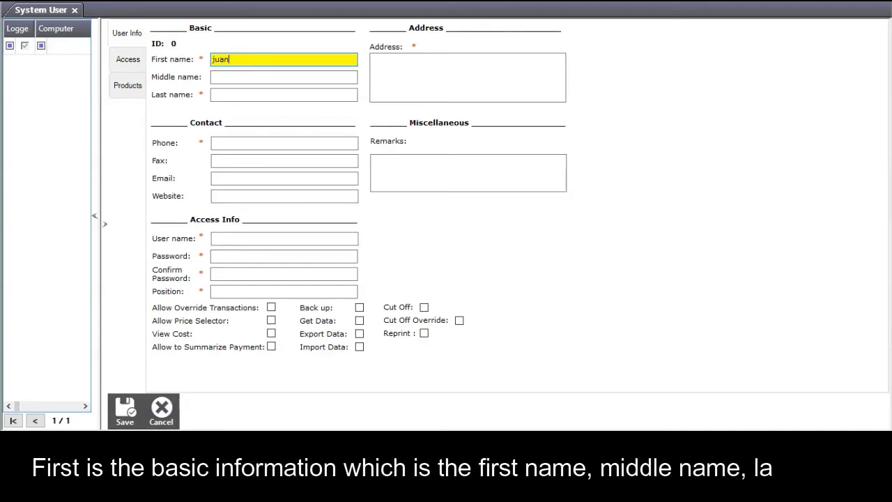
left_click(281, 77)
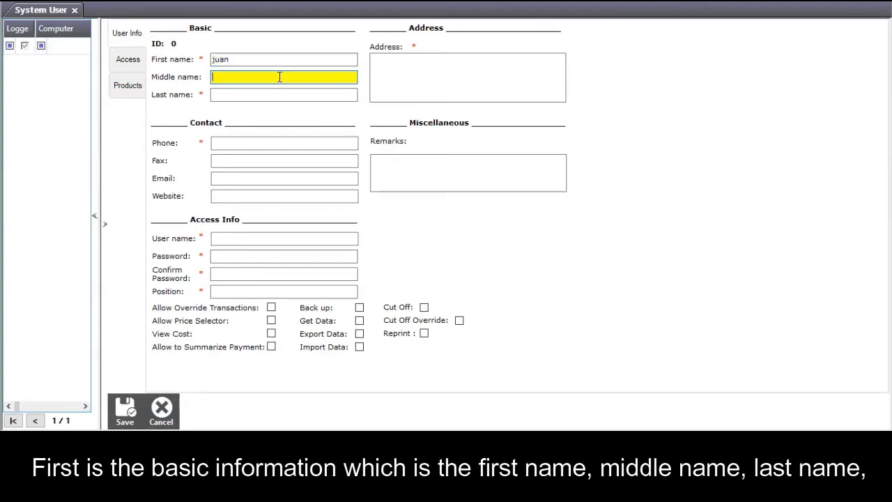
type("d")
left_click(265, 95)
type("cr")
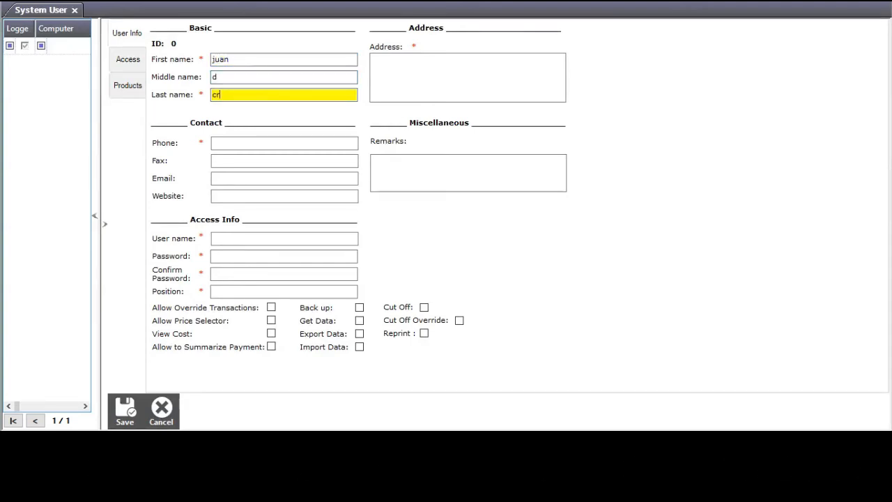
type("uz")
Fill in the user's phone number and e-mail address.
left_click(312, 146)
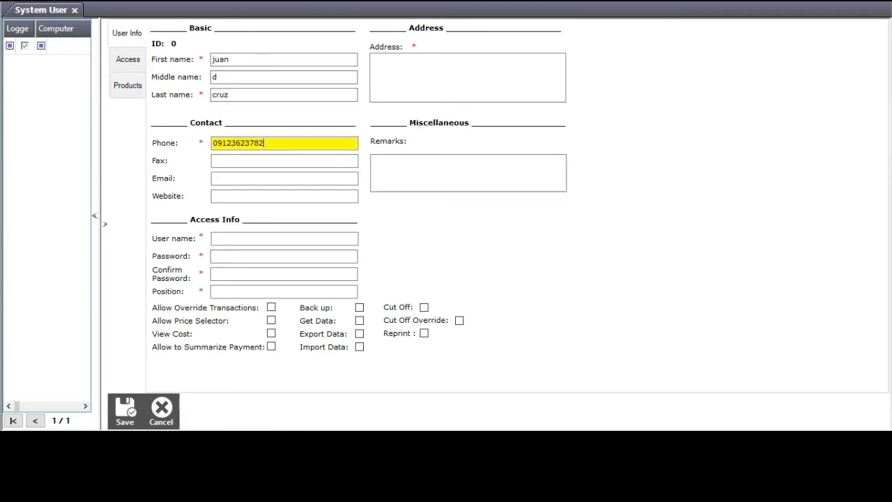
left_click(309, 164)
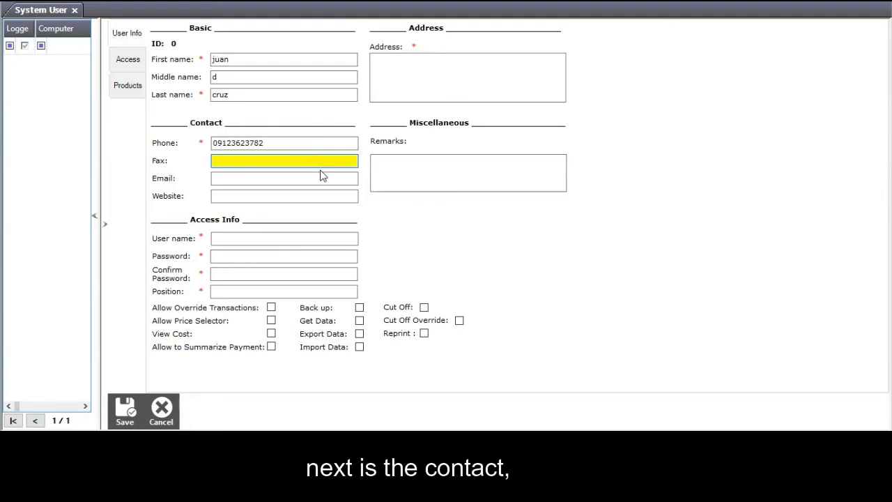
left_click(314, 181)
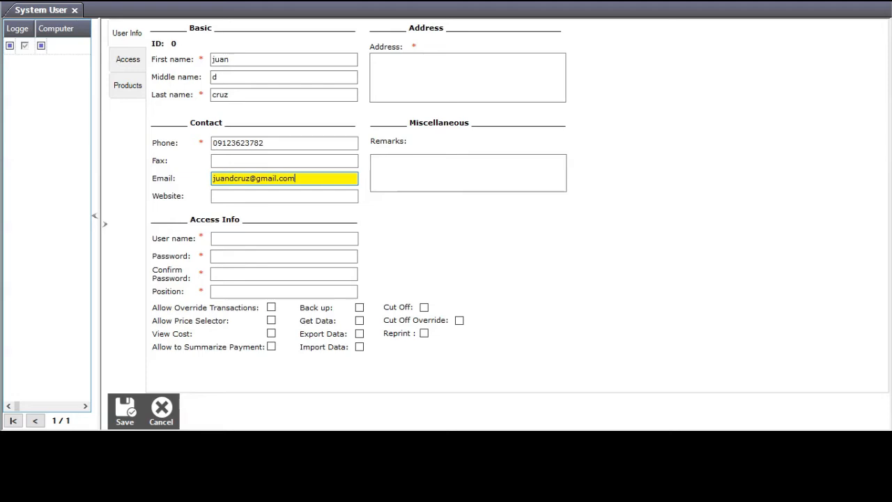
left_click(322, 195)
left_click(300, 240)
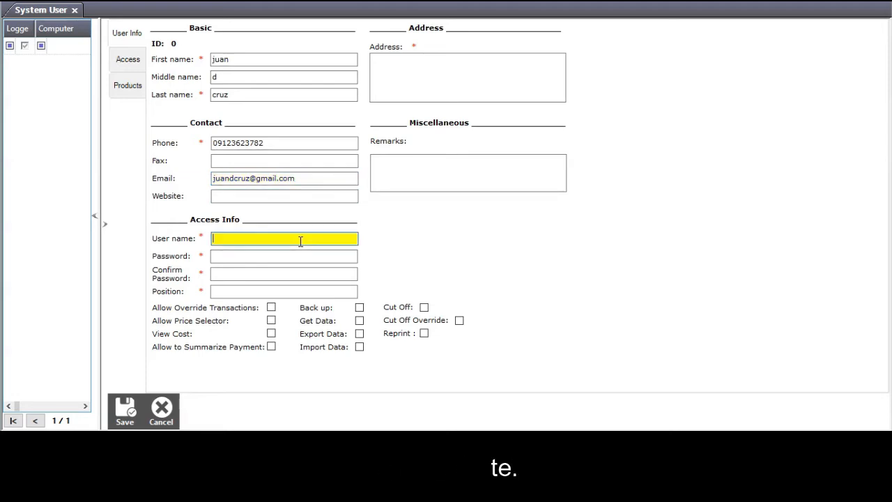
Enter the login user name, password with confirmation, and position manager.
type("juan2021")
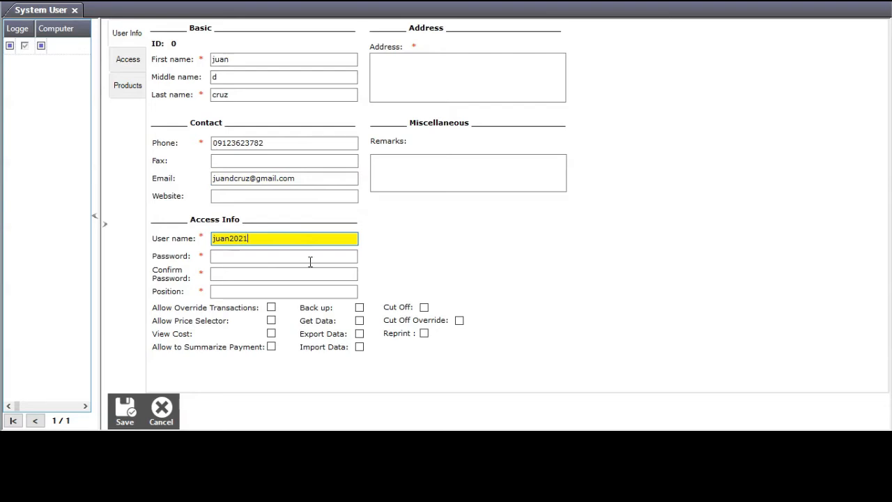
left_click(310, 257)
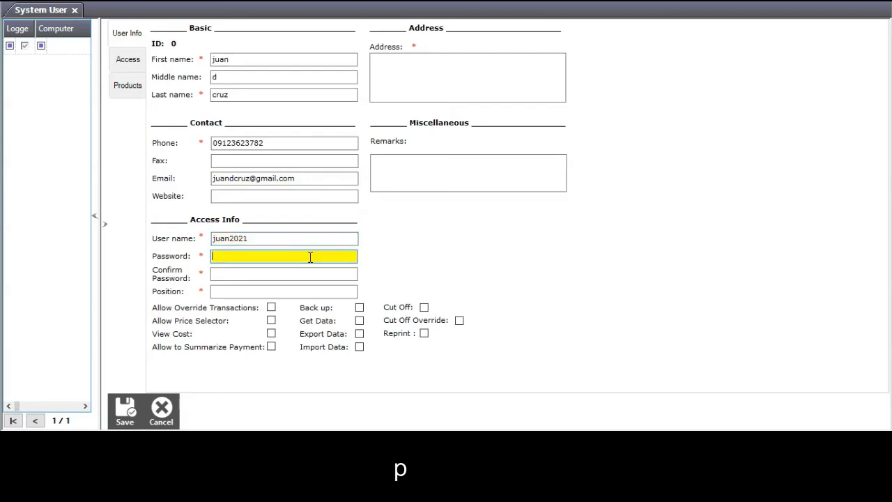
type("***")
left_click(308, 272)
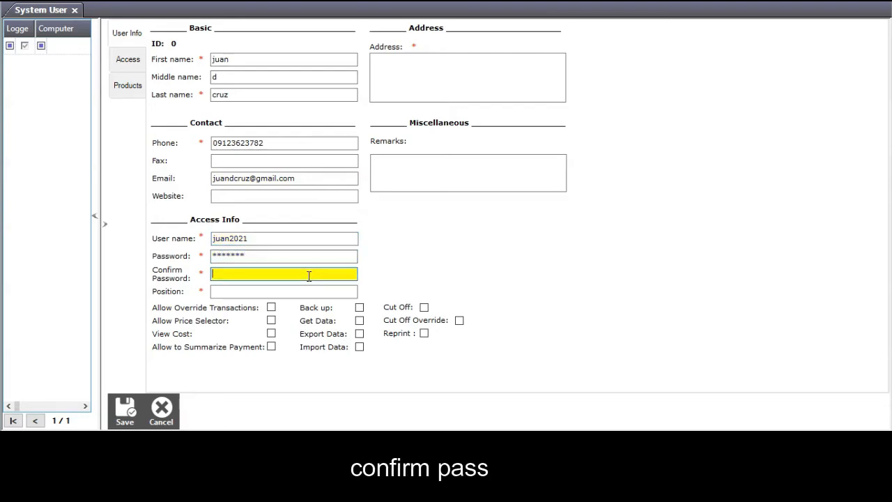
type("*******")
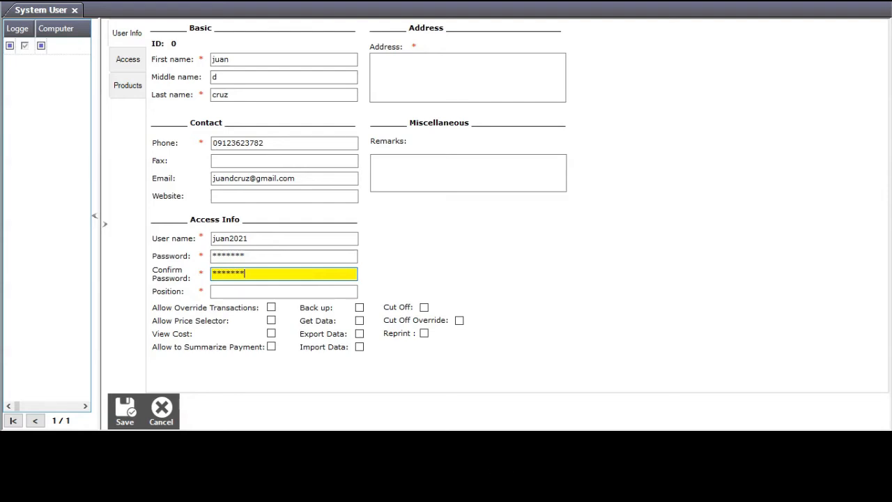
left_click(295, 293)
type("manag")
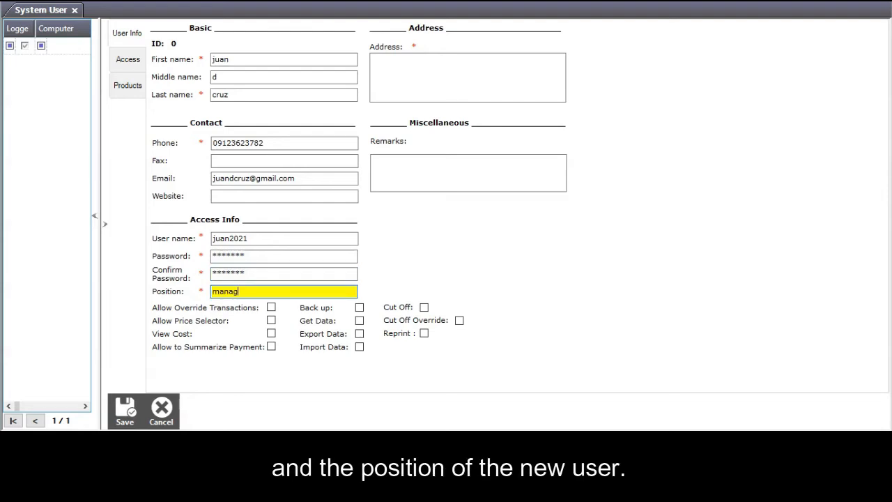
type("er")
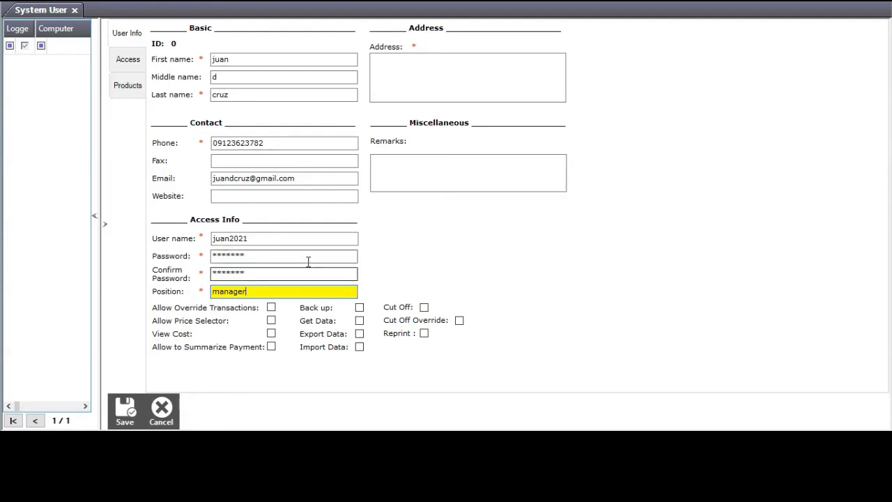
Grant override, backup, get data, export and reprint permissions, and enter the user's address.
left_click(271, 308)
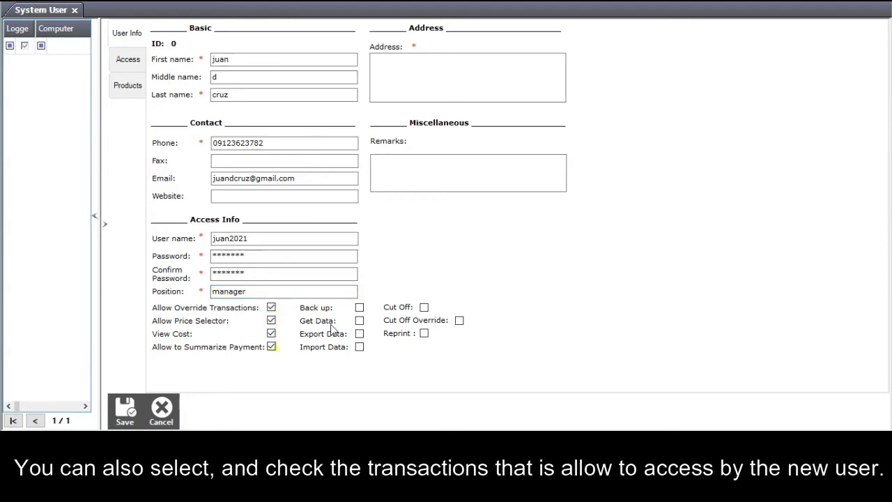
left_click(359, 307)
left_click(359, 320)
left_click(359, 334)
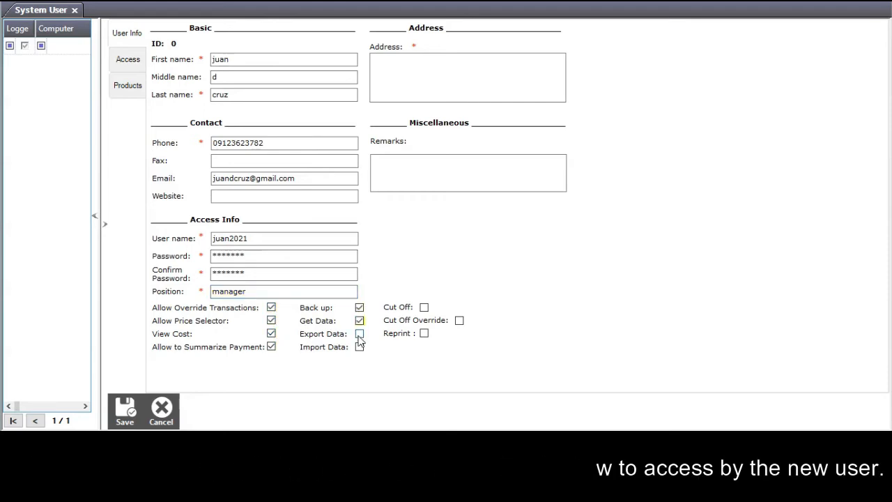
left_click(423, 333)
left_click(404, 69)
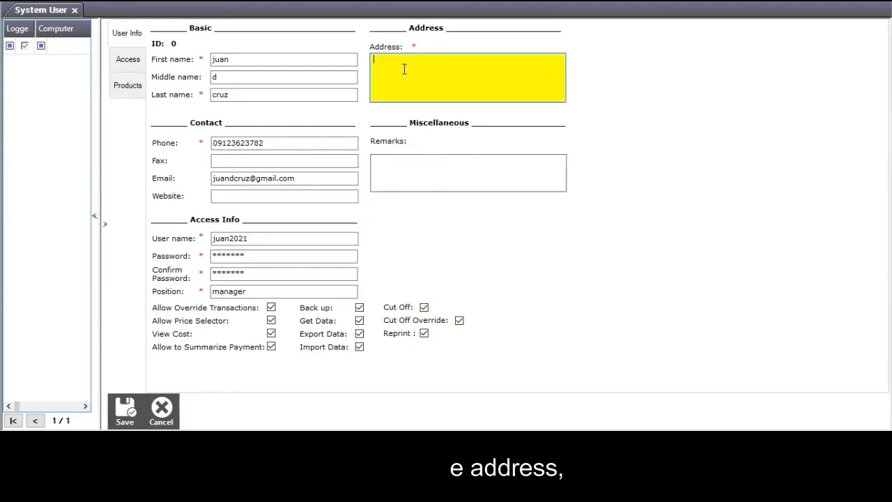
type("brgy 2")
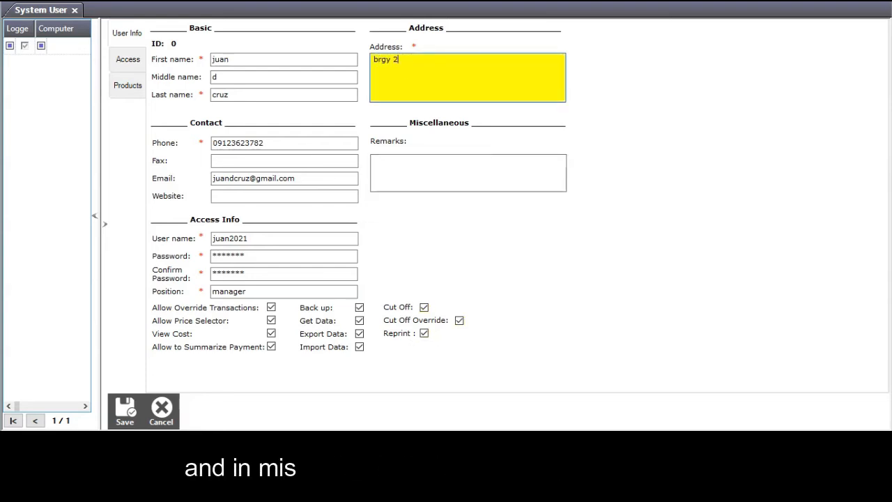
type(" lucena ")
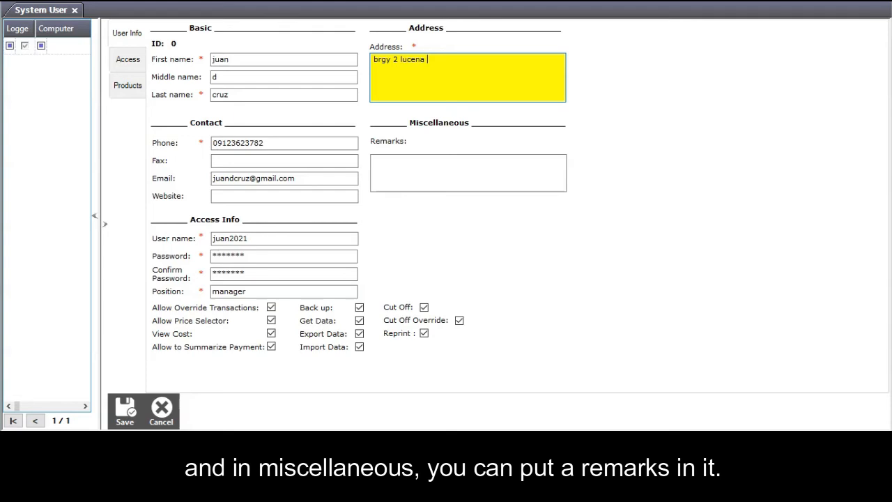
type("city")
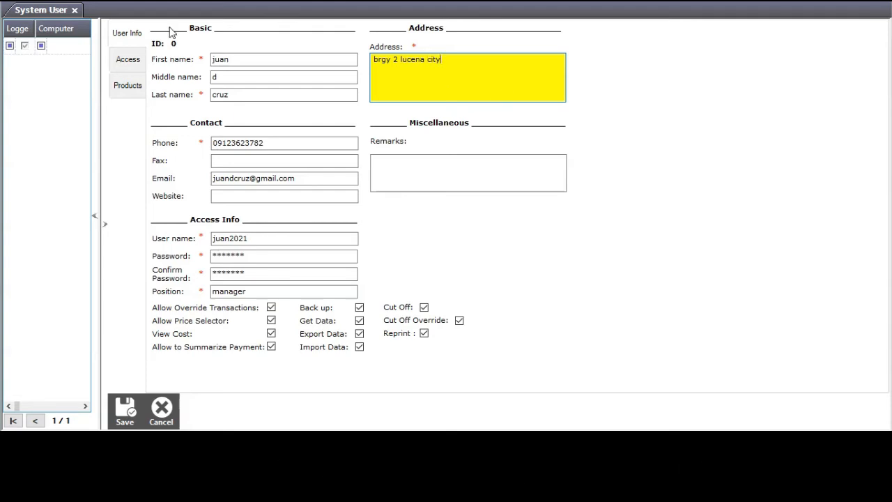
left_click(128, 61)
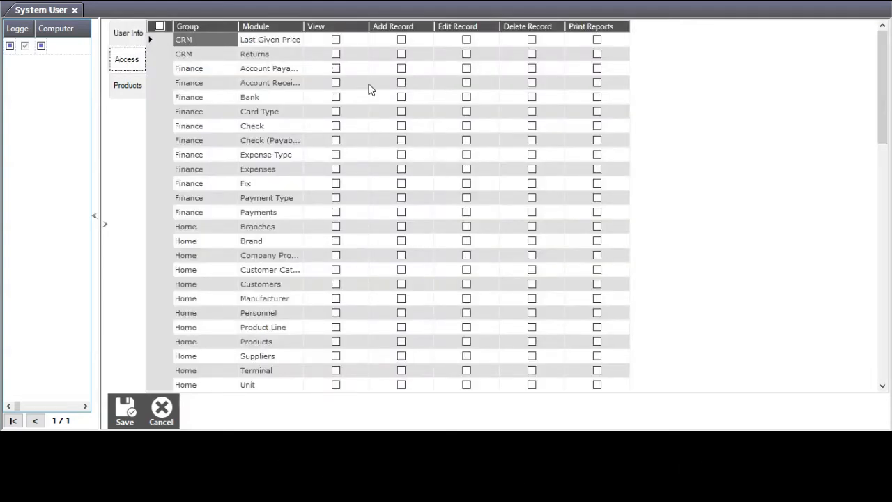
Tick the check-all box to grant every permission on every module.
scroll(371, 89, "down", 15)
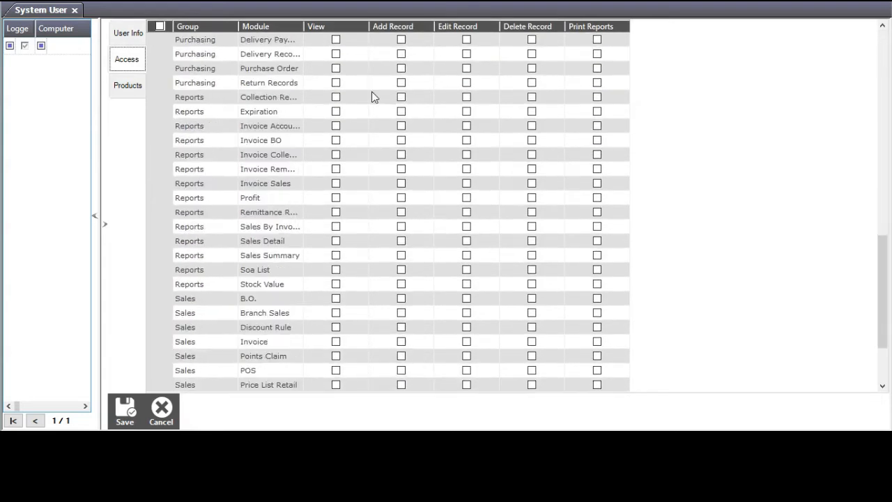
scroll(371, 97, "down", 3)
scroll(364, 185, "up", 18)
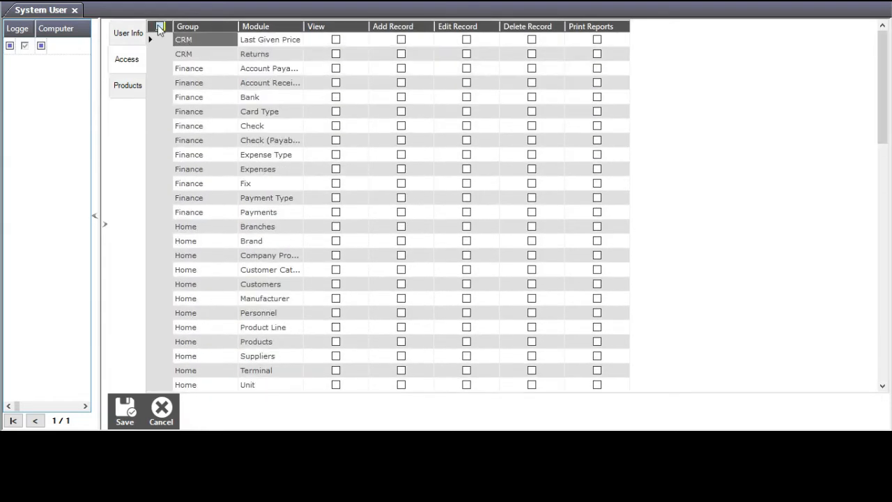
left_click(158, 27)
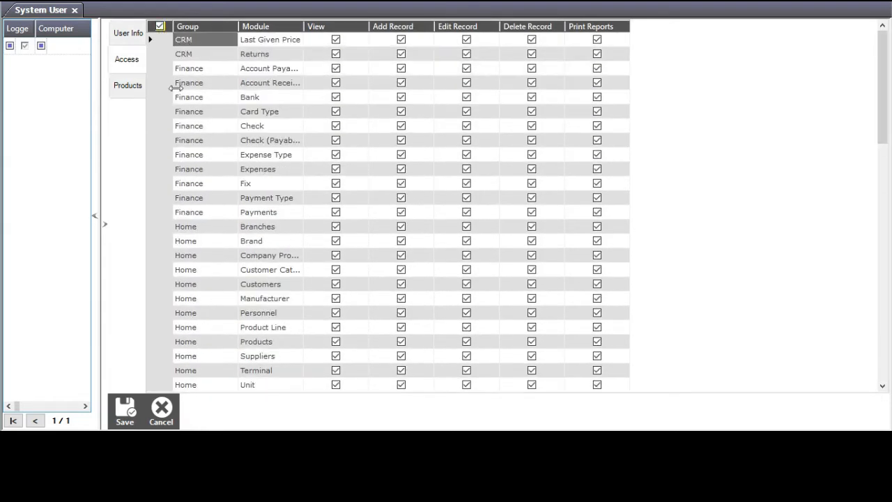
left_click(128, 89)
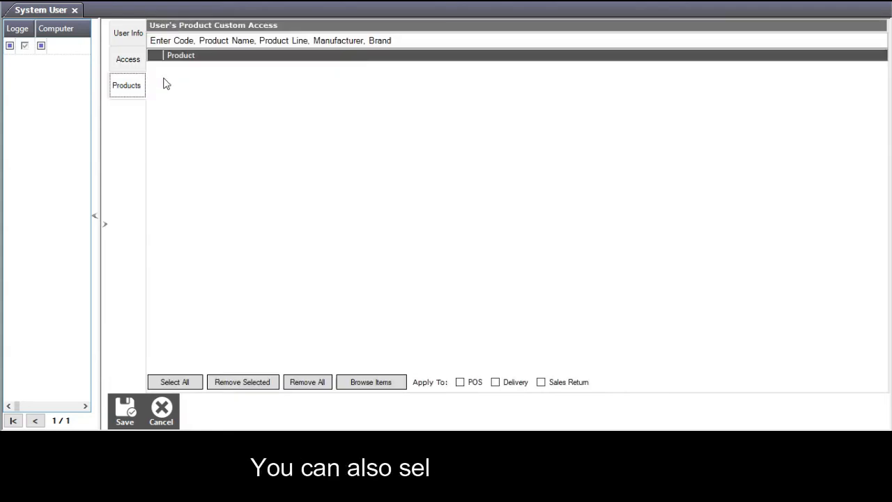
Add NIKE SB (searched with 'nik') with POS, Delivery and Sales Return access.
left_click(199, 42)
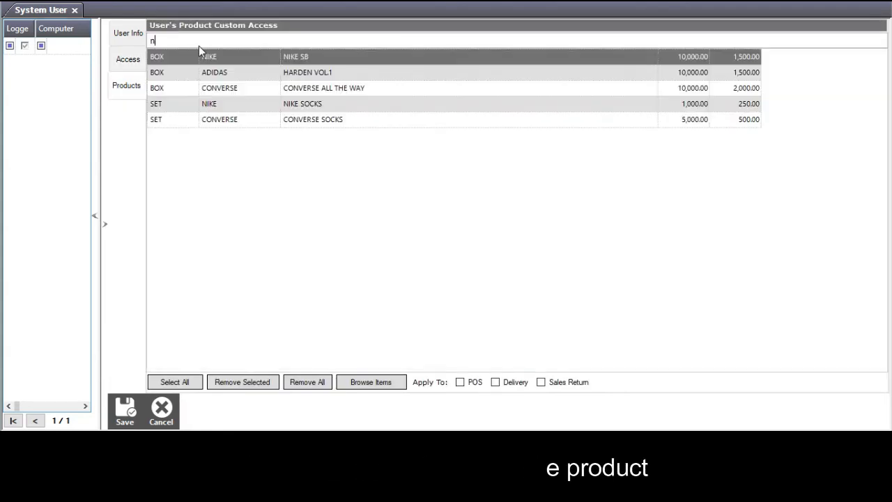
type("nik")
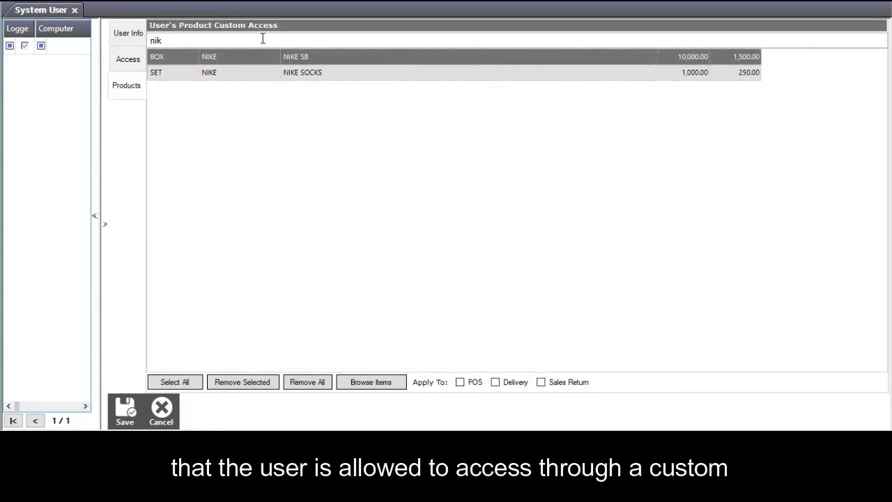
left_click(310, 58)
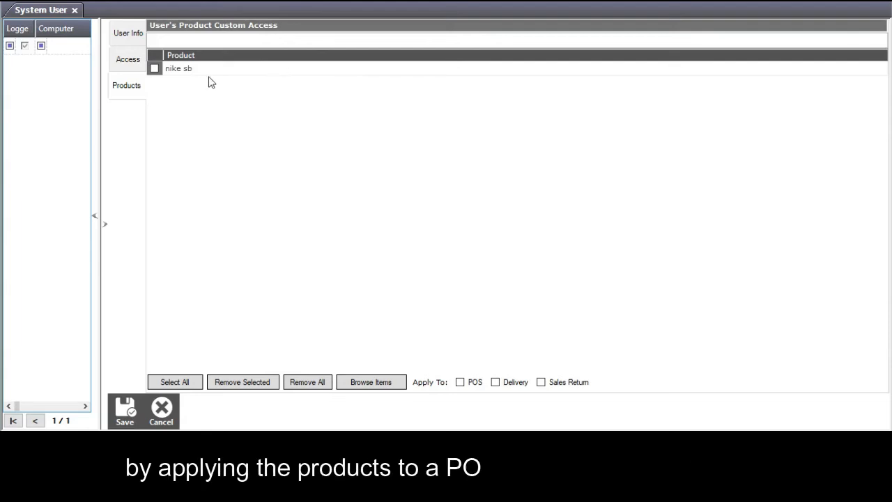
left_click(460, 384)
left_click(496, 382)
left_click(540, 383)
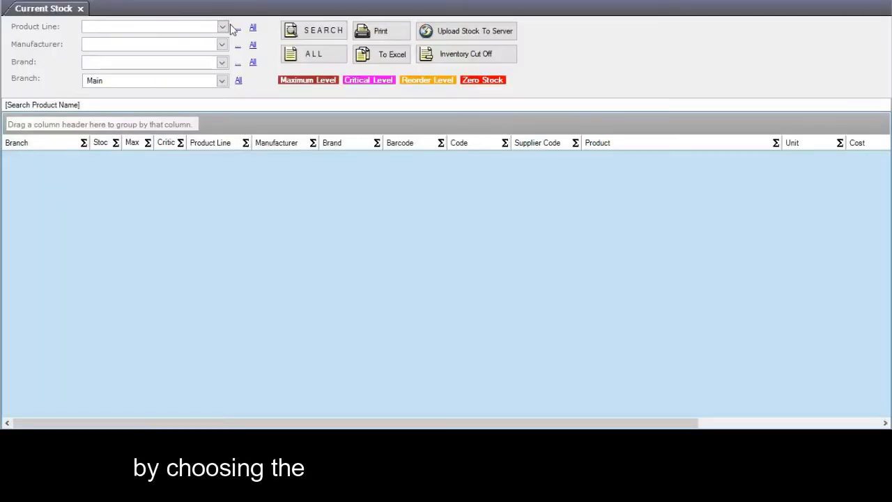
List current stock for ALL products and preview the printable Current Stock report.
left_click(222, 27)
left_click(223, 28)
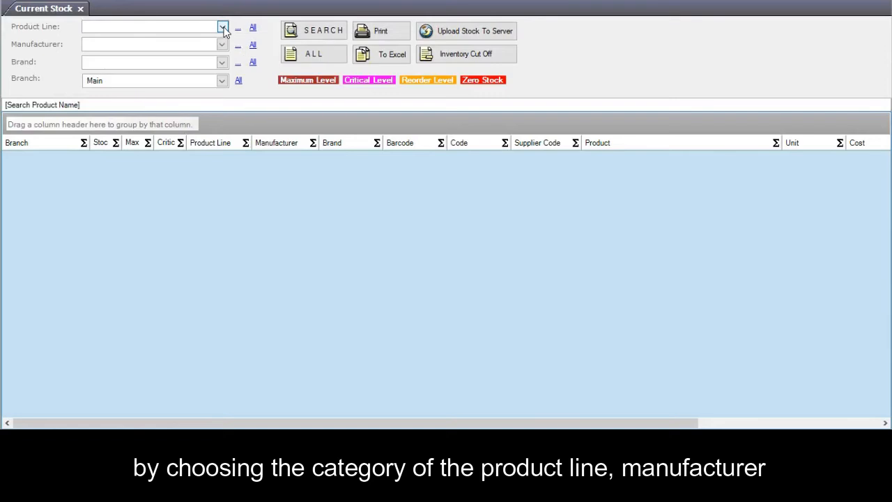
left_click(222, 45)
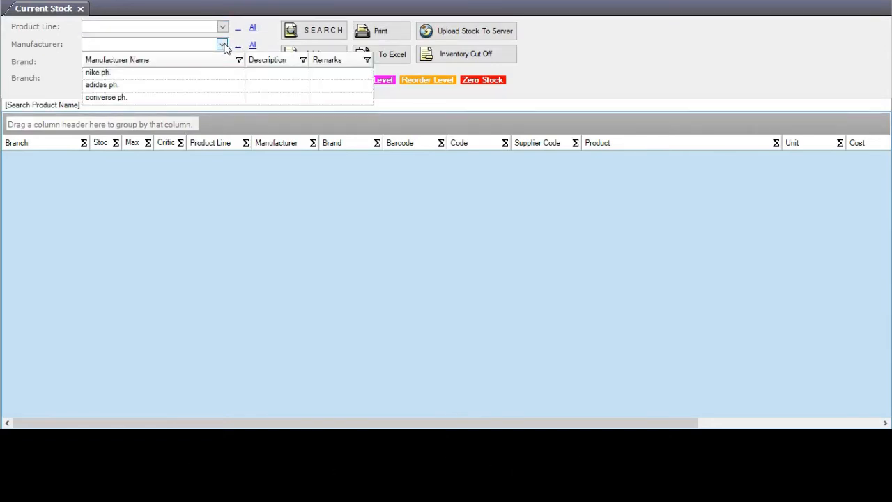
left_click(223, 44)
left_click(222, 63)
left_click(221, 63)
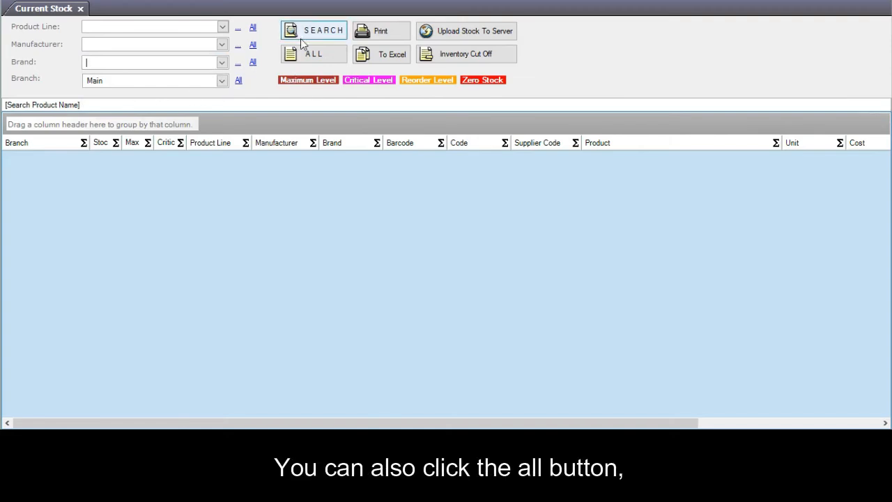
left_click(310, 59)
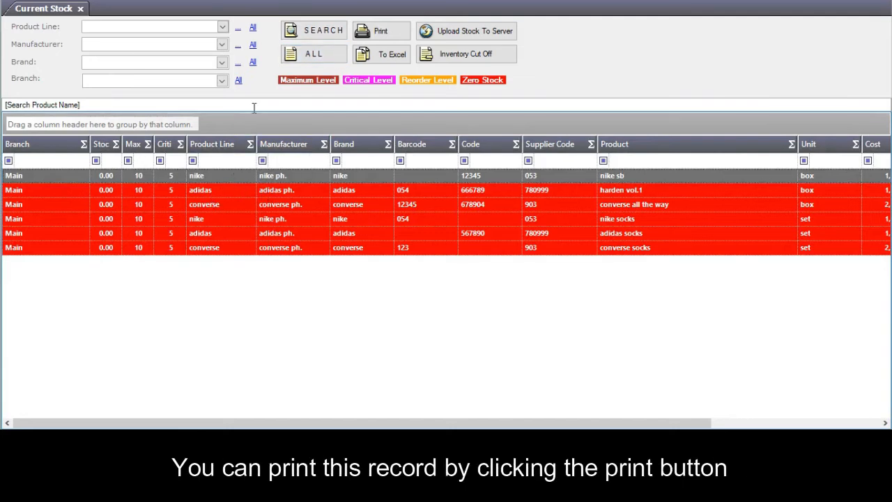
left_click(382, 31)
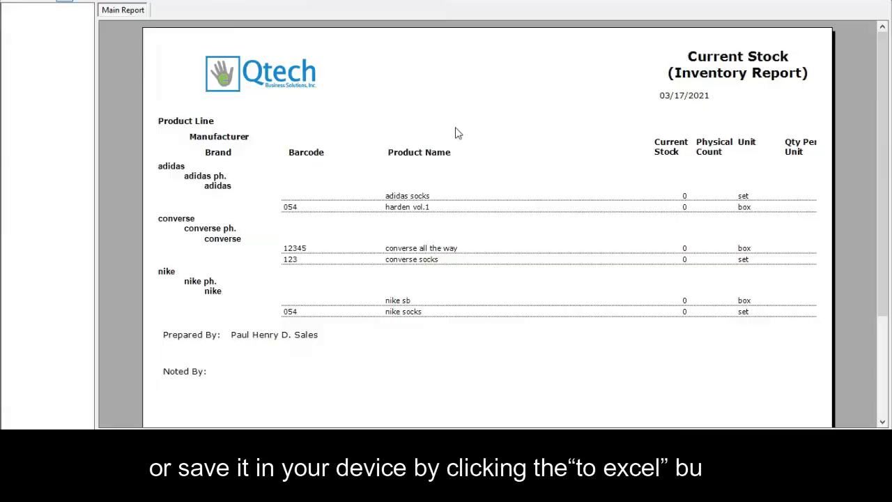
Scroll through the Current Stock report preview of the six zero-stock products.
scroll(460, 149, "down", 3)
scroll(460, 148, "down", 1)
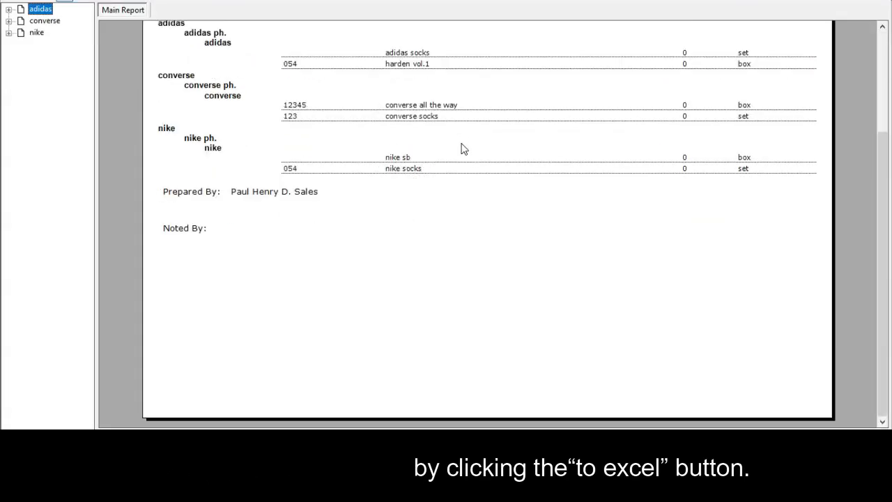
scroll(459, 148, "up", 3)
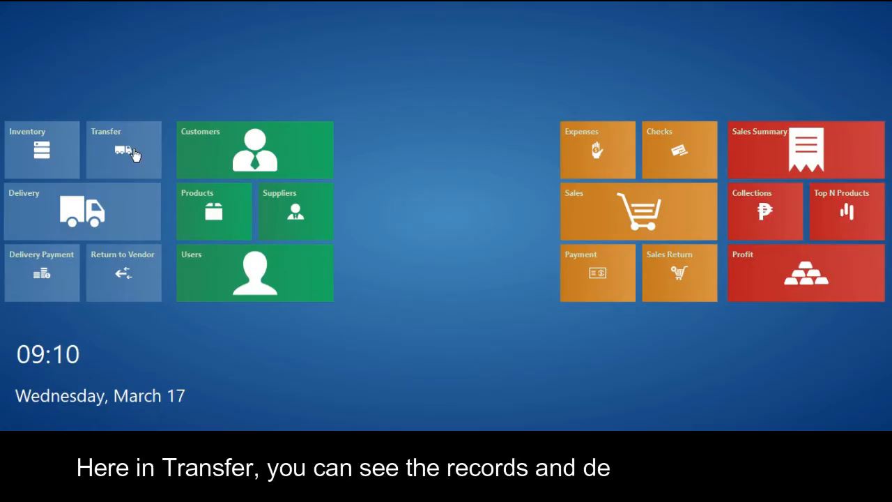
Start a new stock transfer from Main to the branch, setting the transferrer and the storekeeper's name.
left_click(142, 165)
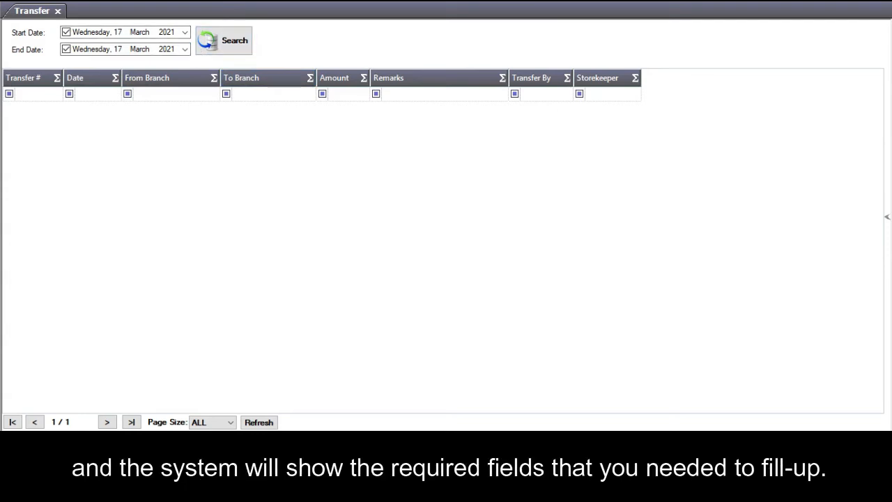
key("ctrl+n")
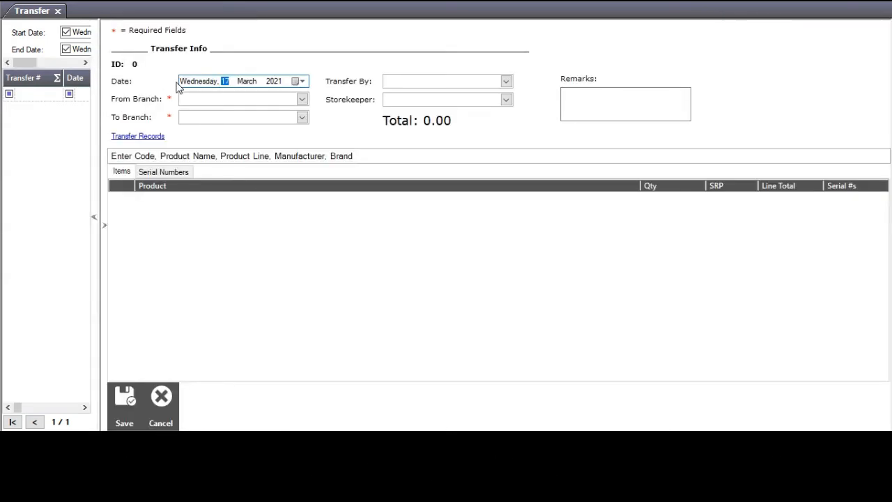
left_click(301, 100)
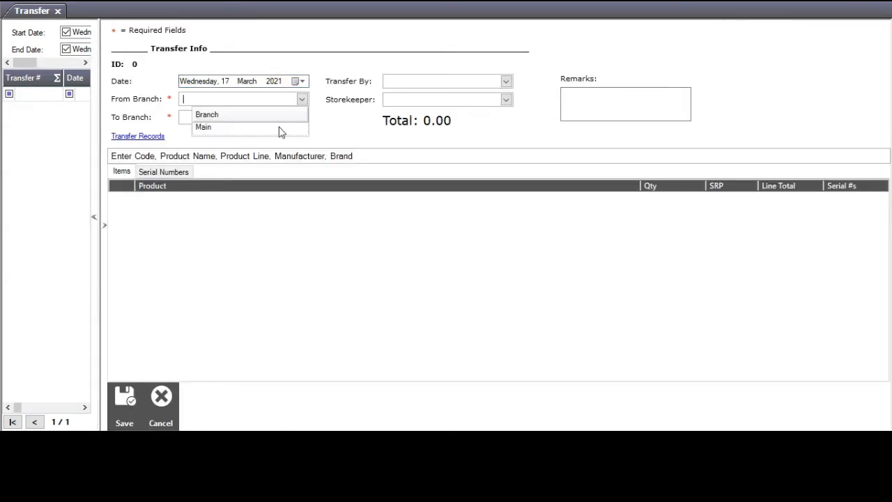
left_click(279, 130)
left_click(301, 119)
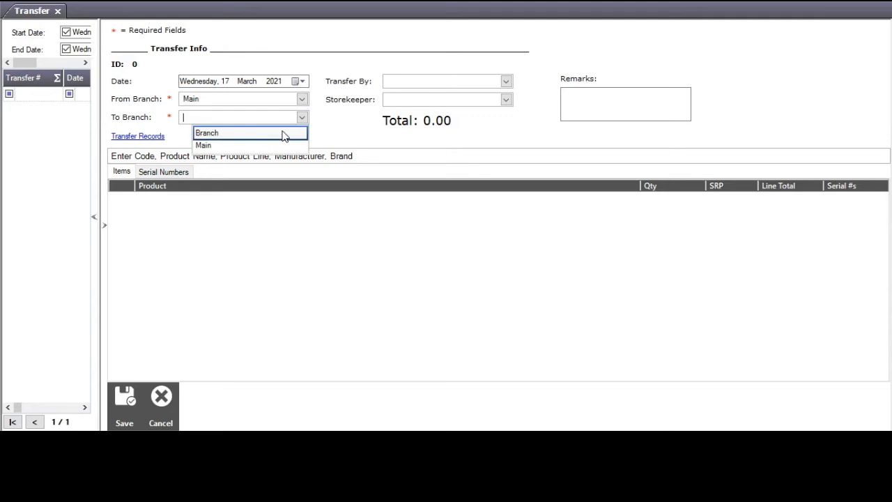
left_click(239, 146)
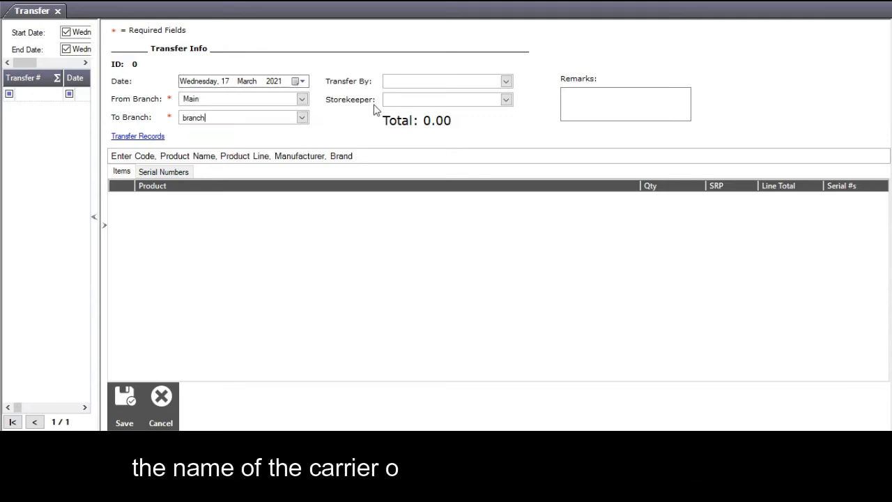
left_click(507, 81)
left_click(446, 108)
left_click(442, 101)
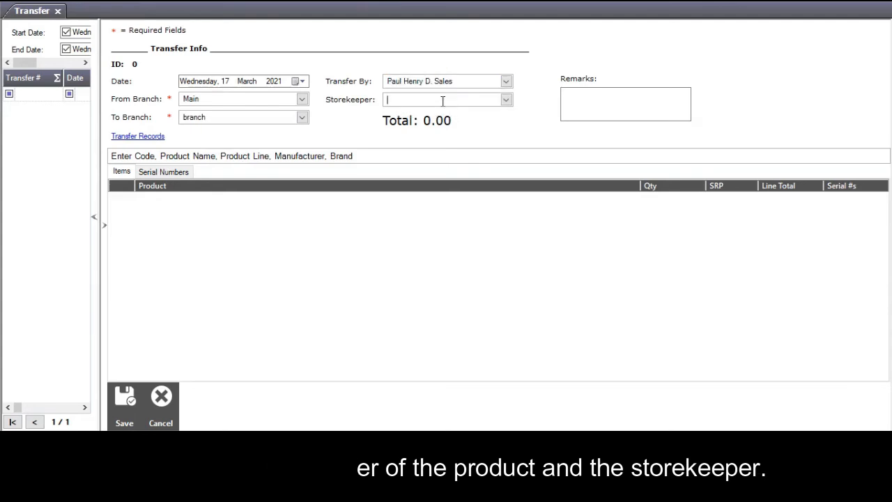
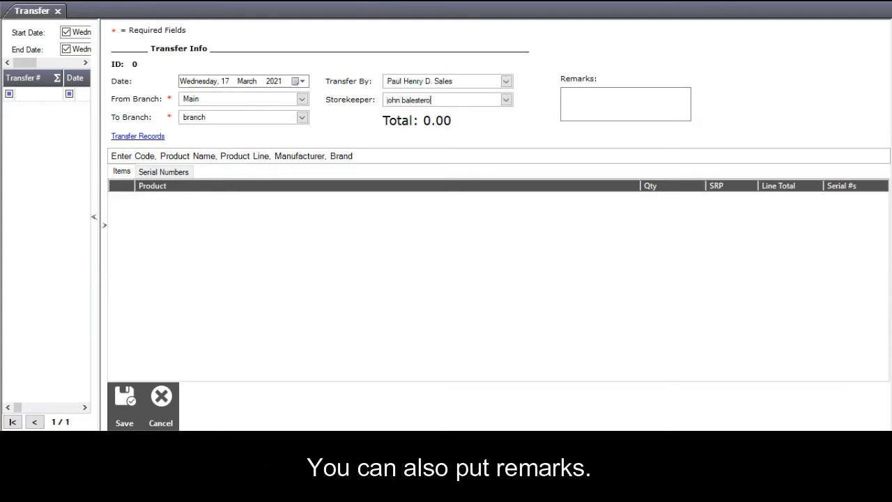
Add 150 NIKE SOCKS (total 37,500.00) to the transfer, save it, and dismiss the missing-branch warning.
left_click(182, 155)
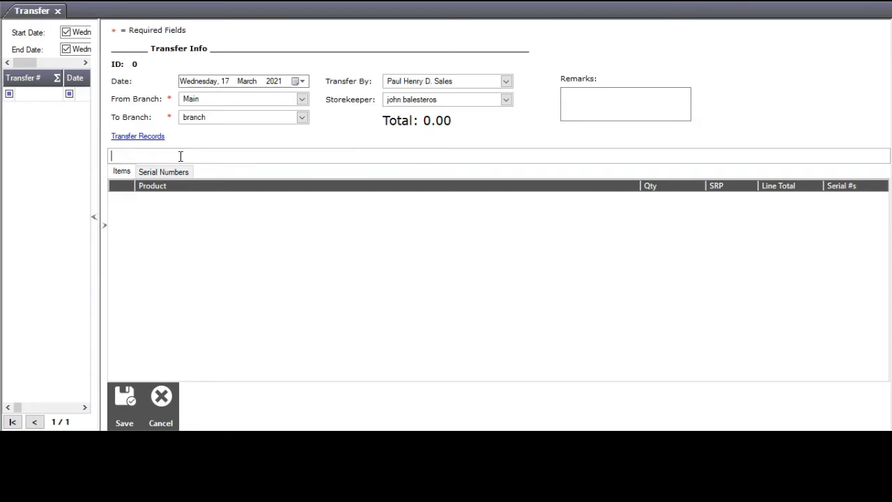
type("nike")
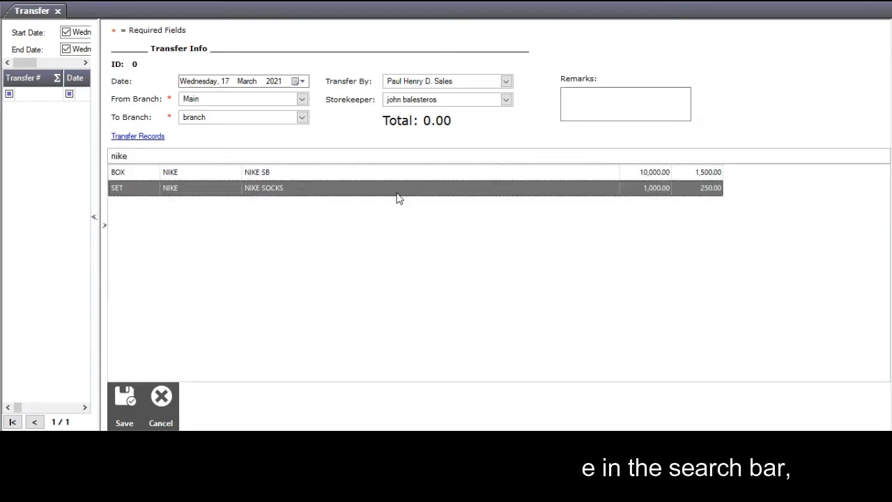
double_click(330, 189)
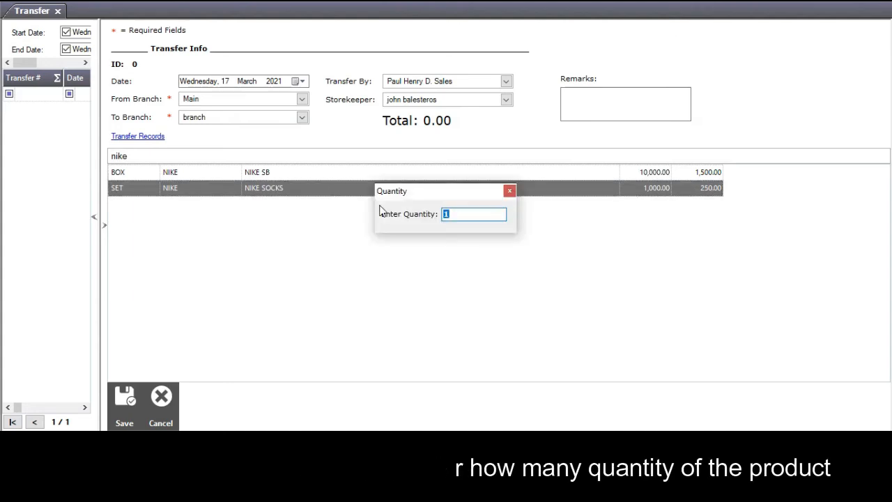
type("1")
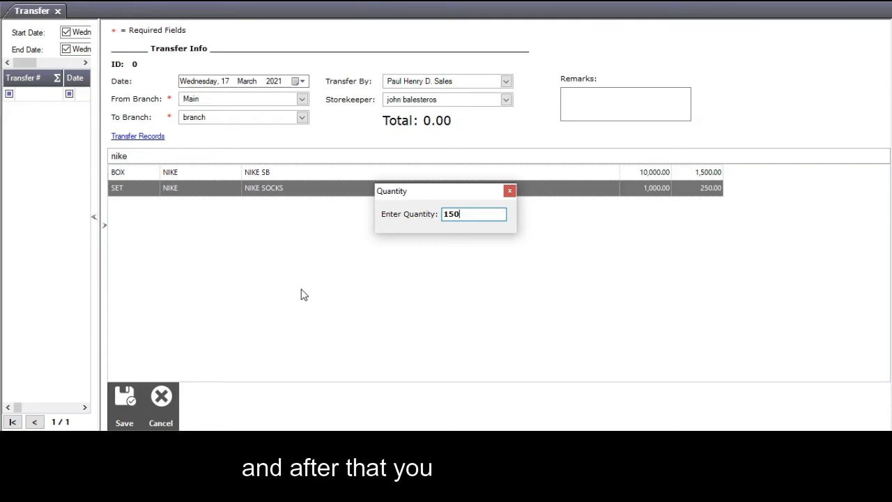
key("Return")
left_click(124, 403)
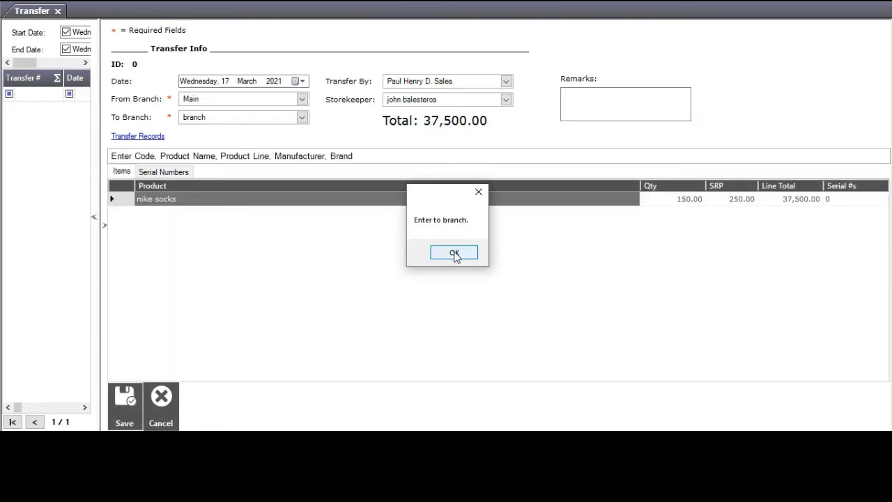
left_click(454, 253)
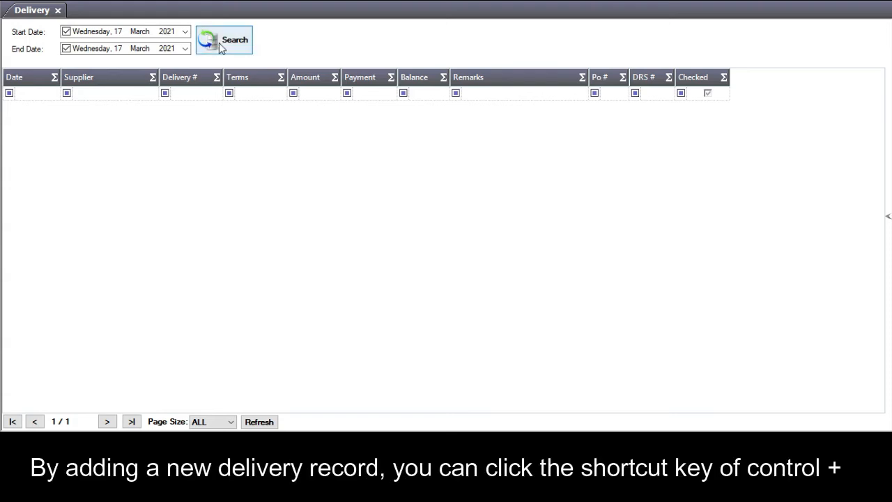
Start a checked delivery 00234 from supplier nike ph laguna base.
left_click(21, 10)
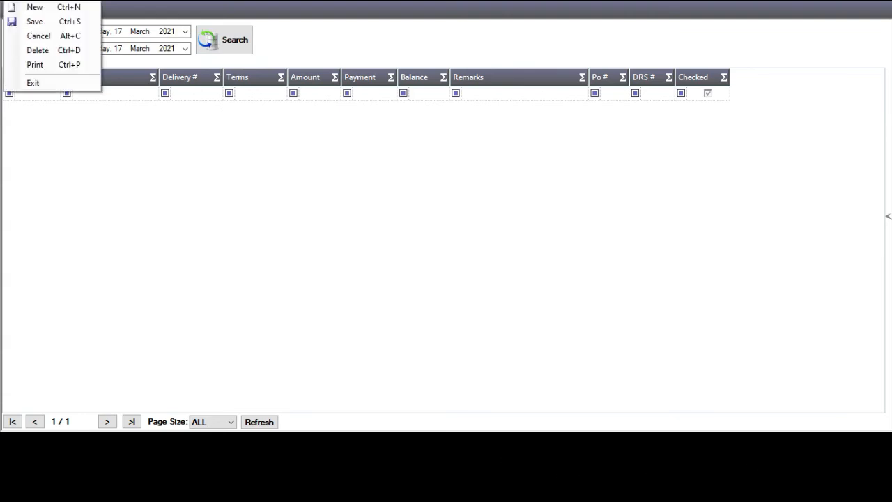
left_click(31, 8)
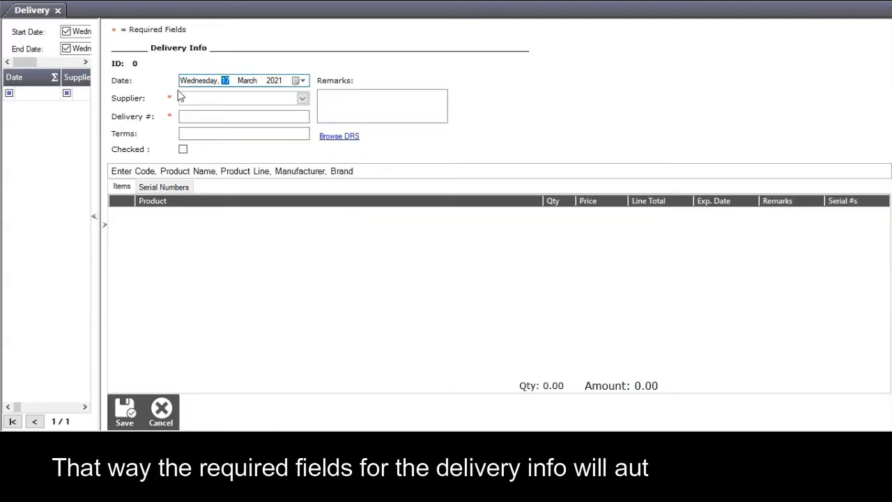
left_click(303, 98)
left_click(281, 127)
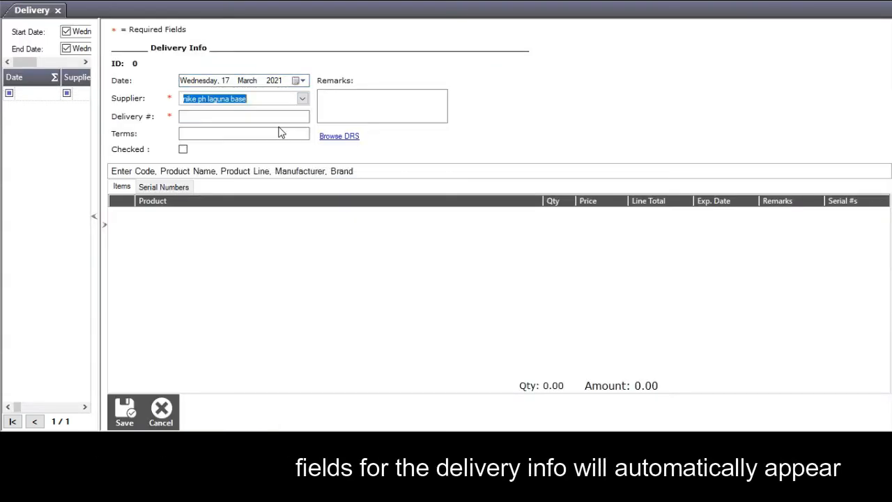
left_click(232, 119)
type("002")
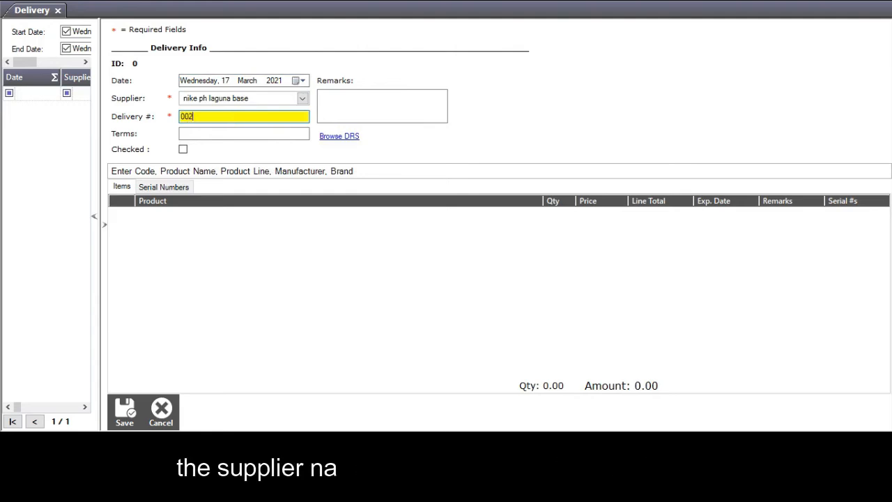
type("34")
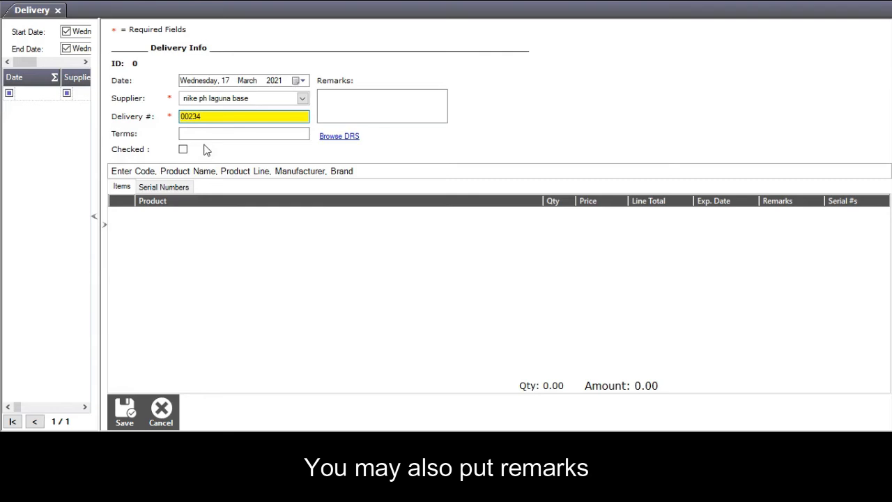
left_click(182, 150)
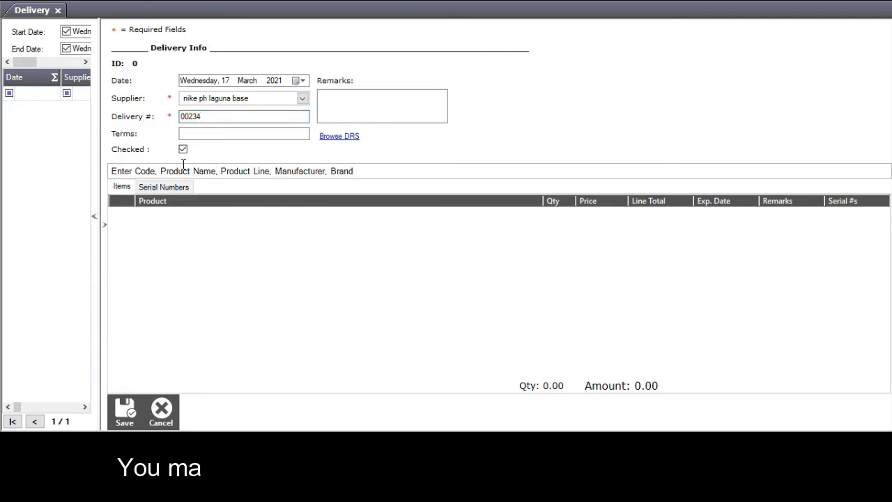
Add one NIKE SB to the delivery, save it, then delete the record.
left_click(181, 170)
type("nik")
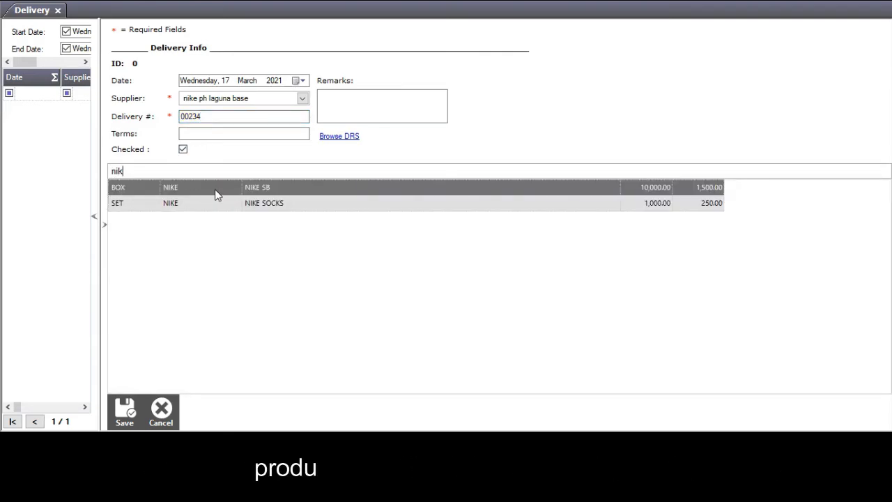
double_click(266, 190)
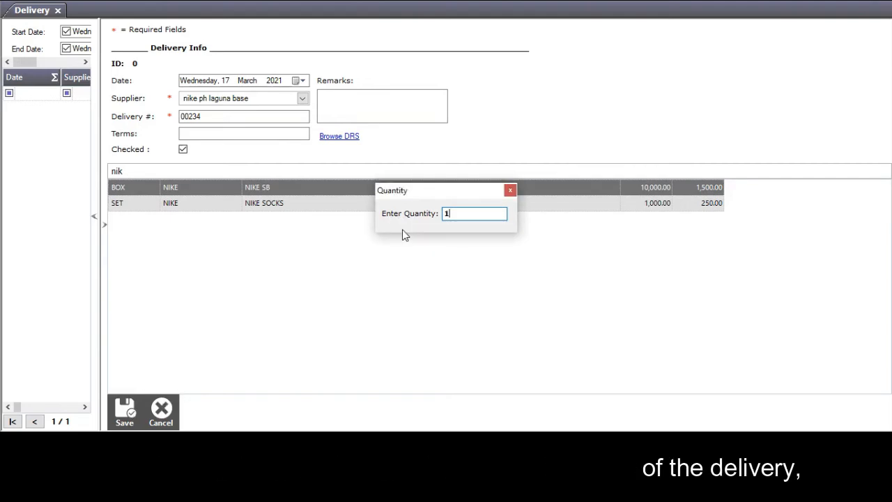
key("Return")
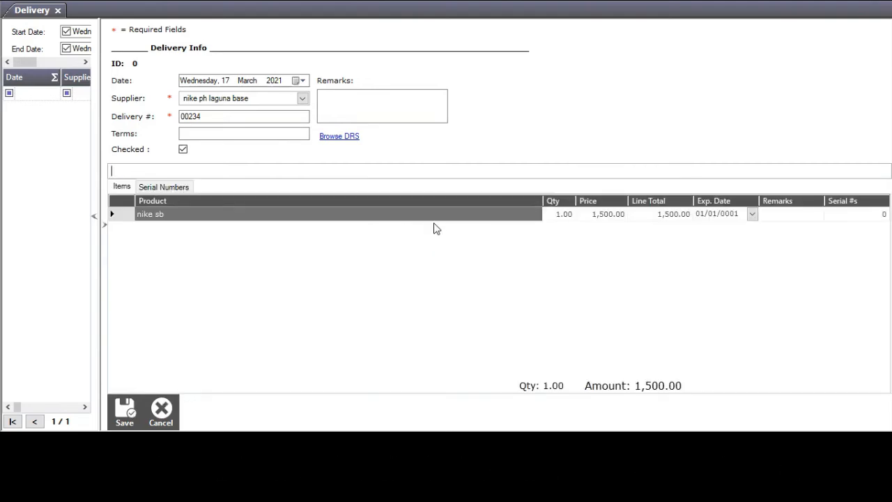
left_click(125, 409)
left_click(14, 2)
left_click(42, 51)
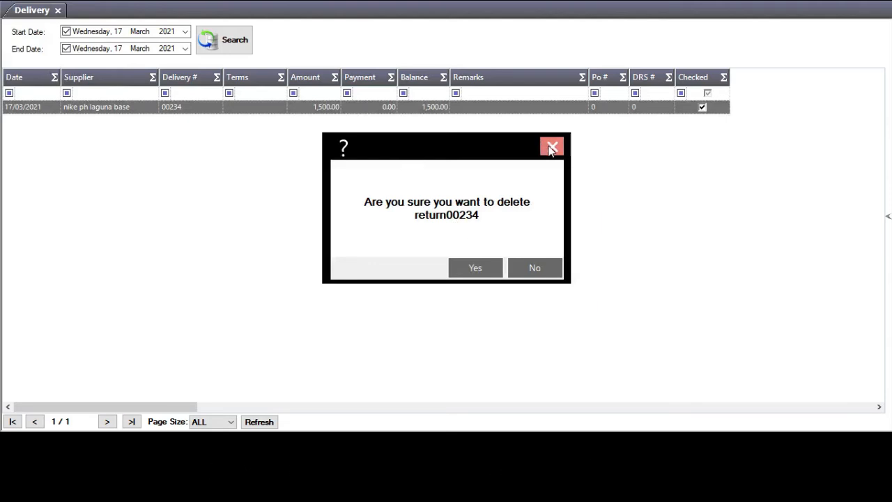
left_click(465, 268)
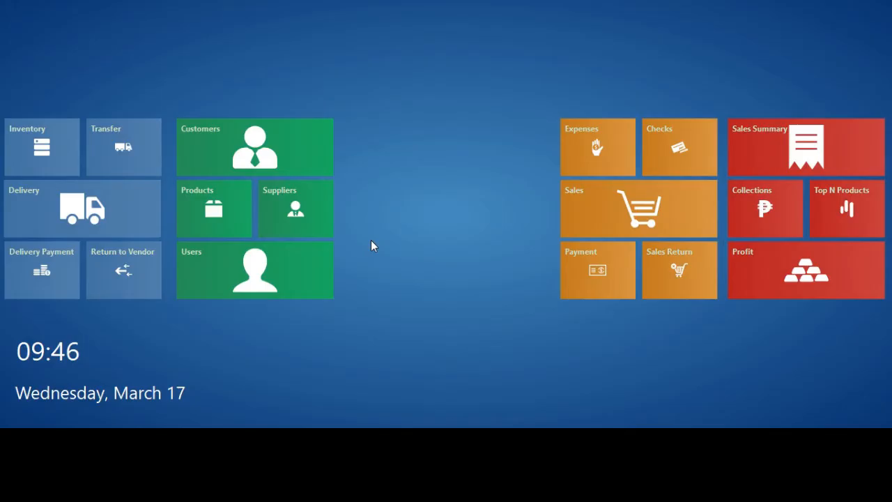
Record a 10,000 cash delivery payment to supplier nike ph laguna base.
left_click(61, 282)
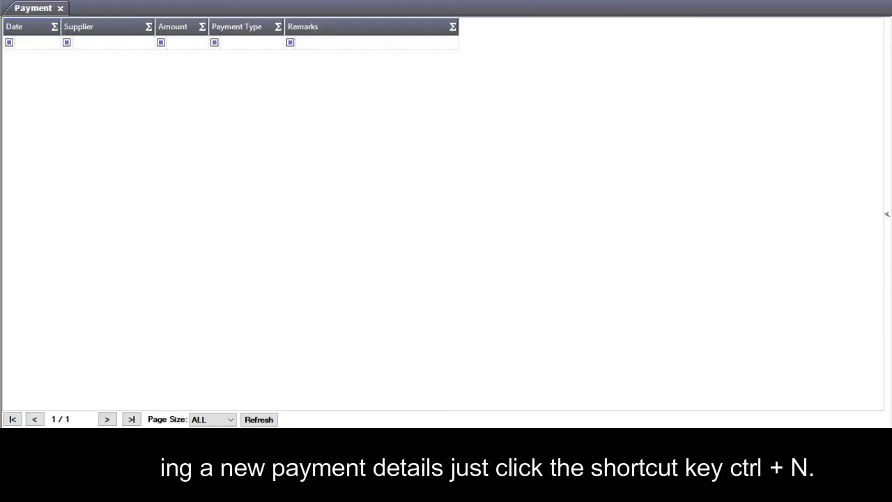
key("alt+f")
left_click(35, 7)
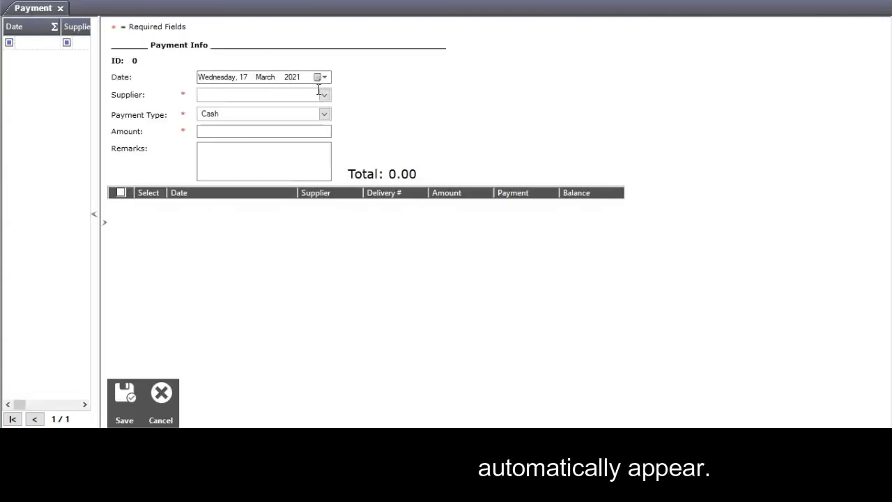
left_click(324, 94)
left_click(266, 127)
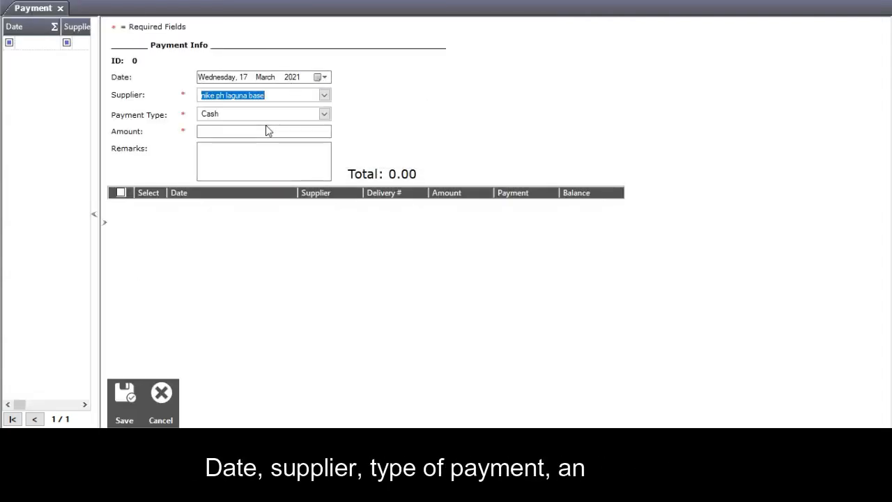
left_click(227, 131)
type("1")
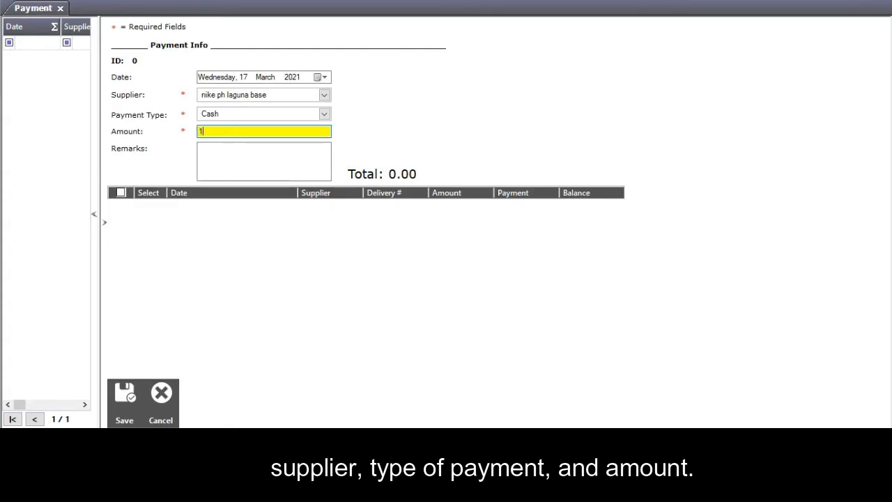
type("0000")
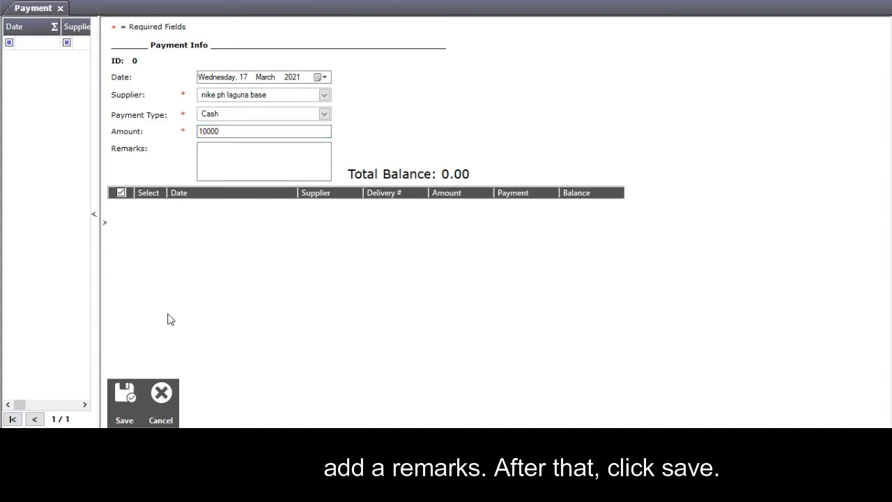
left_click(124, 395)
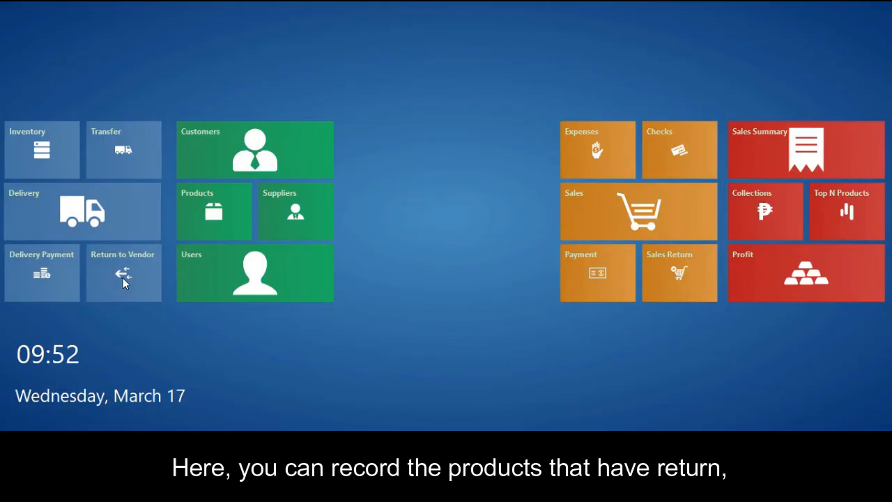
Return one NIKE SB (1,500.00) to supplier converse and save the vendor return.
left_click(133, 272)
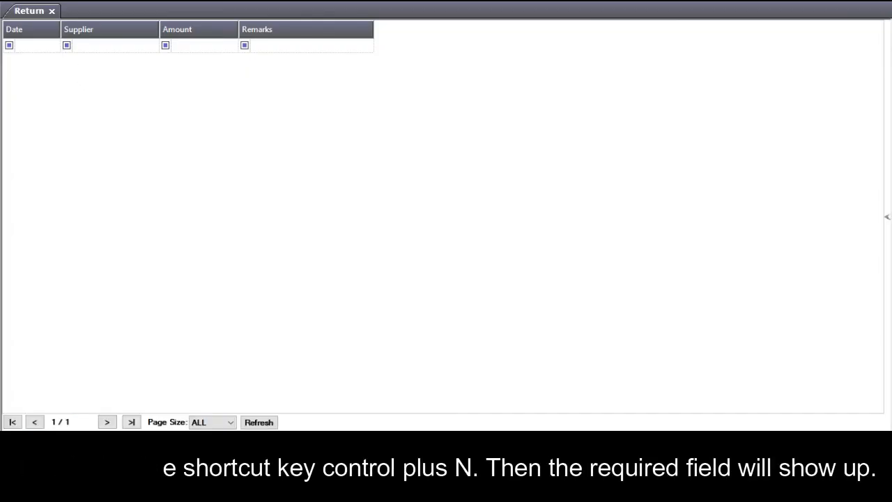
left_click(12, 1)
left_click(34, 13)
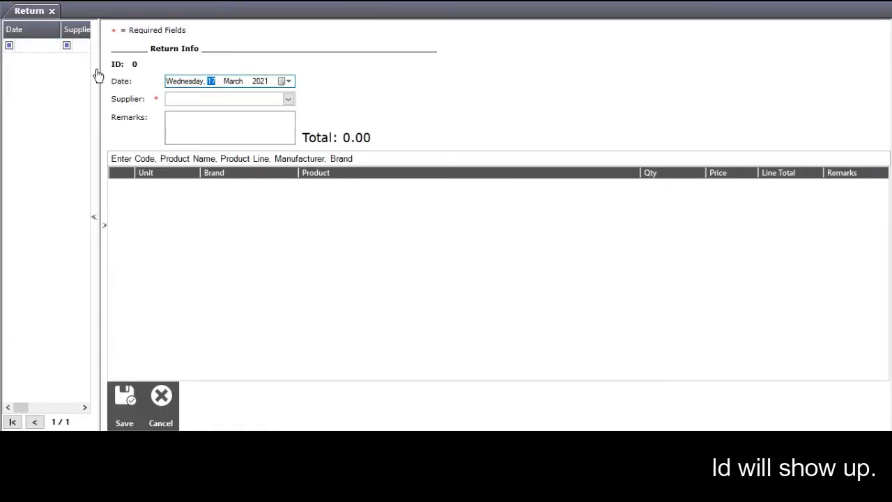
left_click(288, 99)
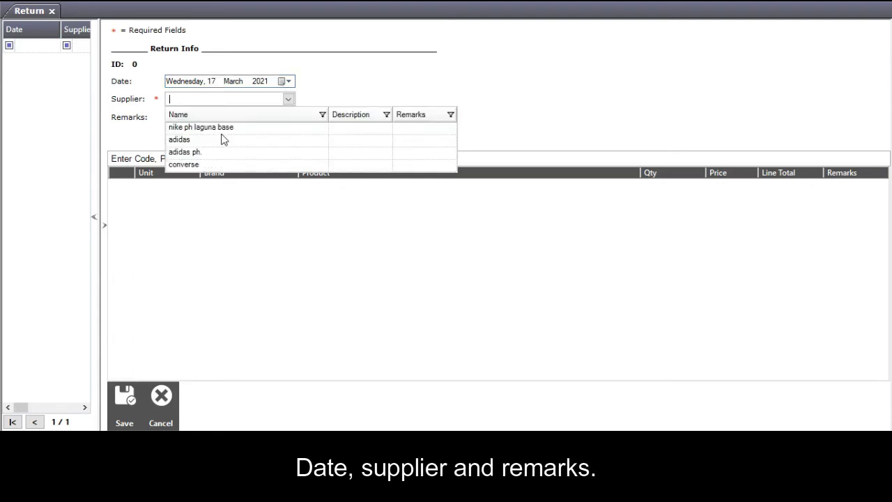
left_click(200, 165)
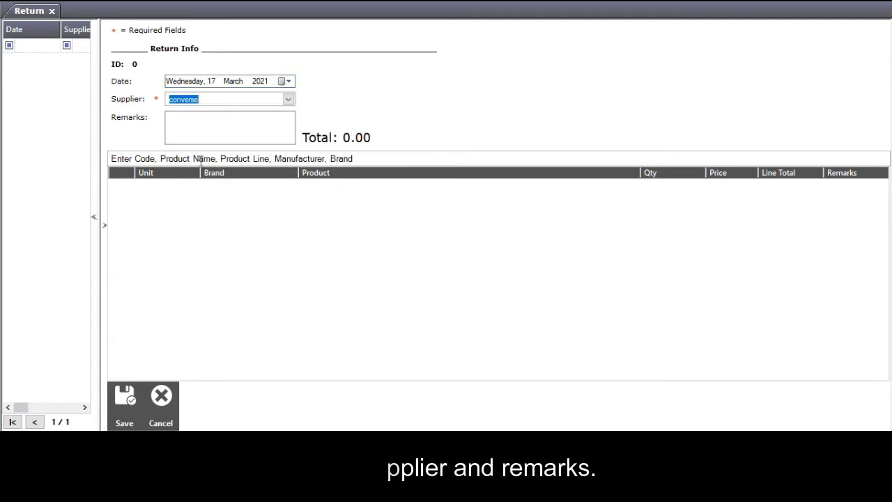
left_click(248, 125)
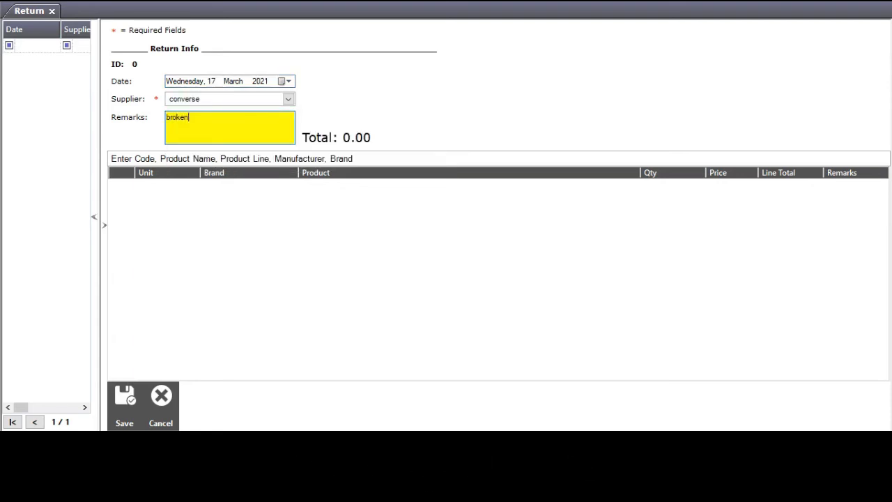
left_click(244, 159)
type("b")
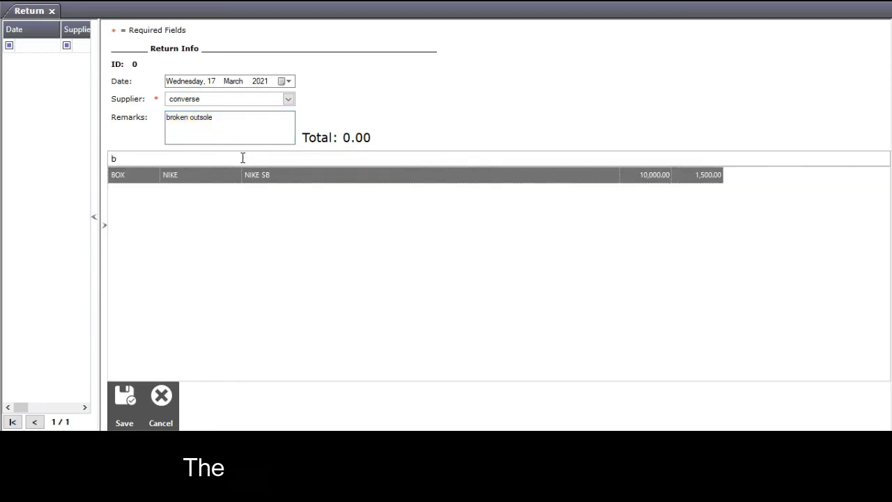
double_click(284, 180)
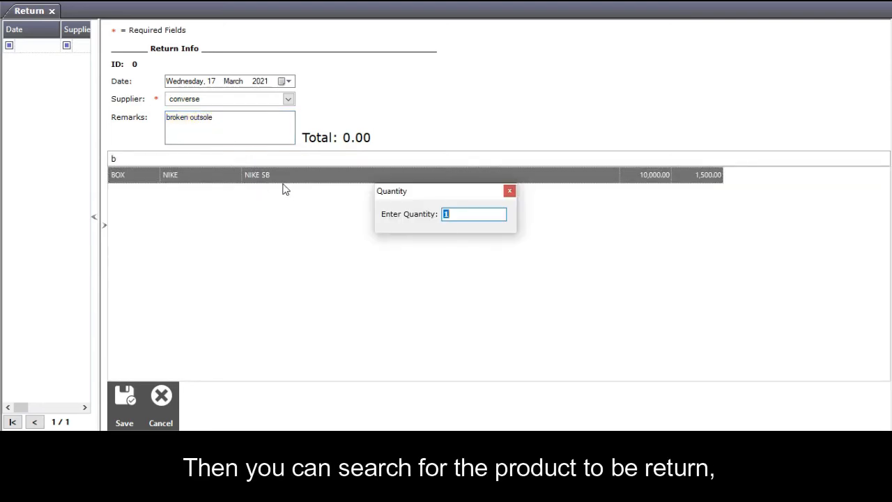
type("1")
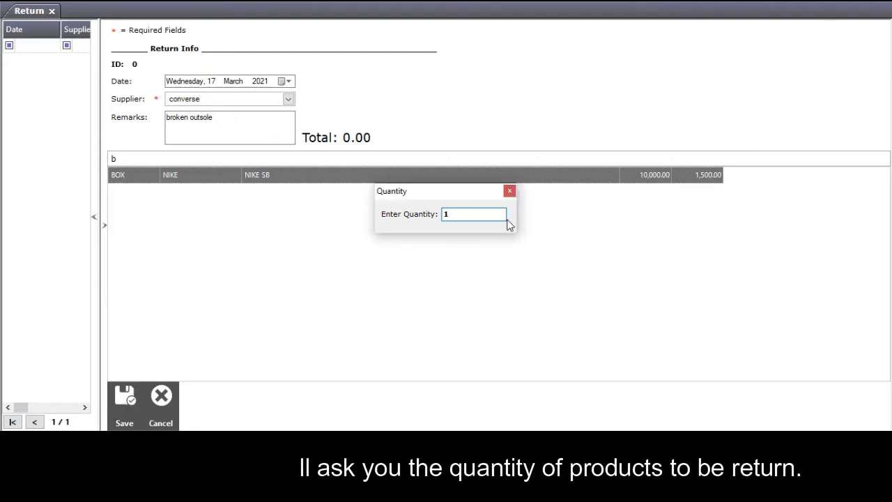
key("Return")
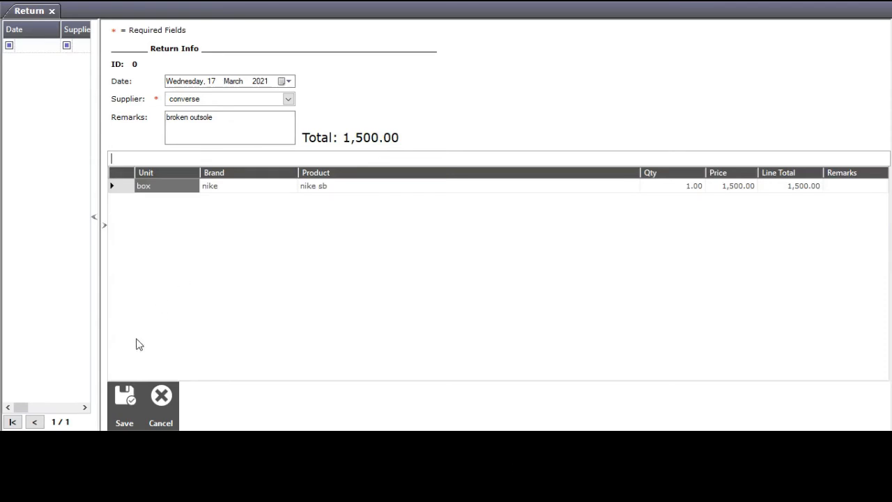
left_click(125, 400)
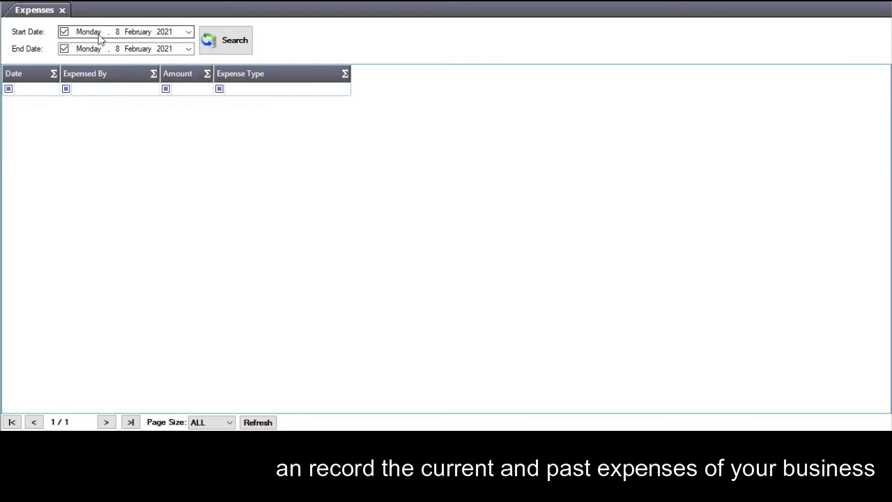
Save a new 5000 expense of type boxes, filling in who expensed it.
left_click(18, 1)
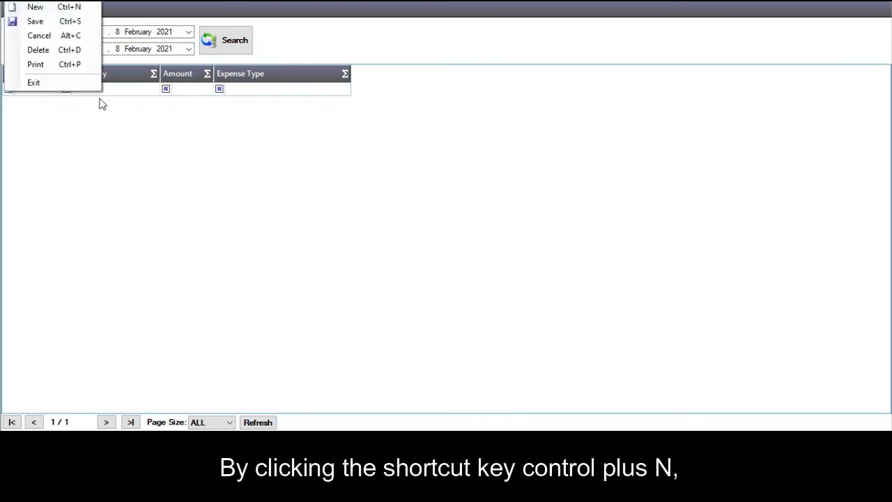
key("ctrl+n")
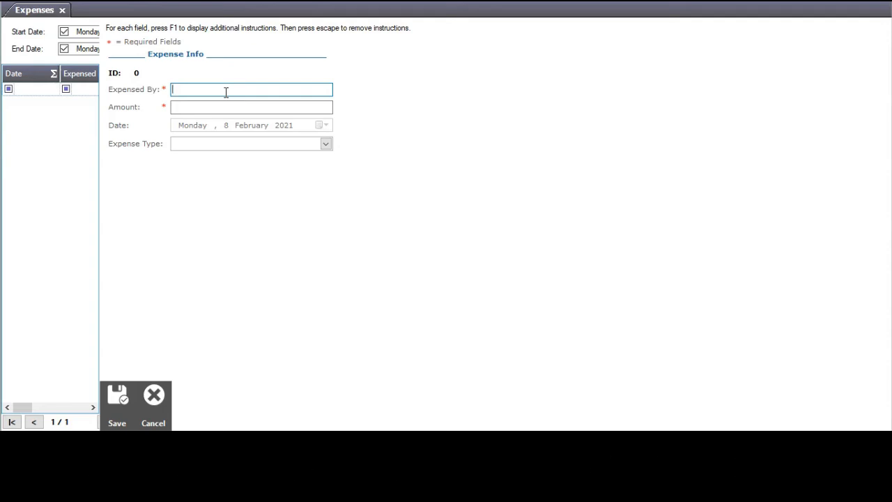
type("kael")
left_click(250, 105)
type("5000")
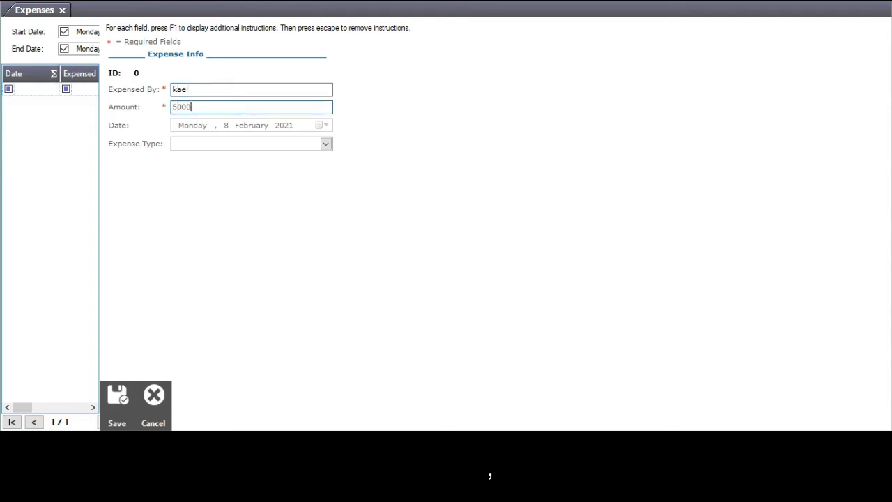
left_click(325, 143)
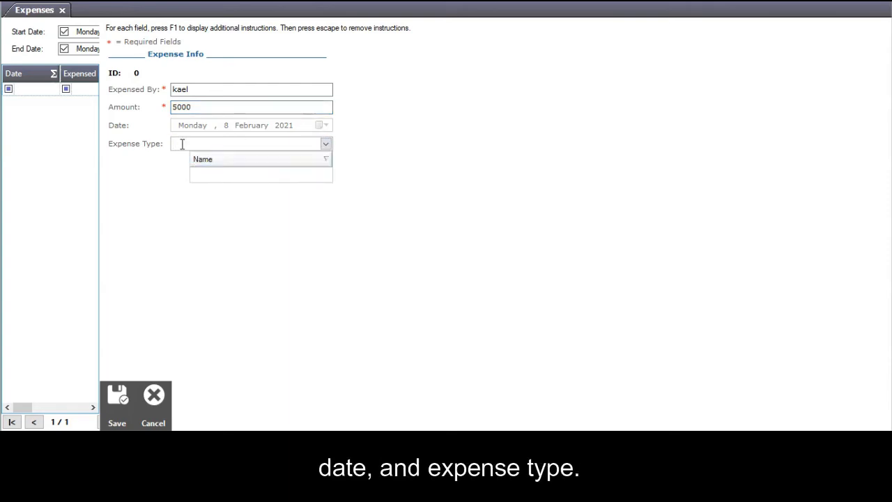
type("boxes")
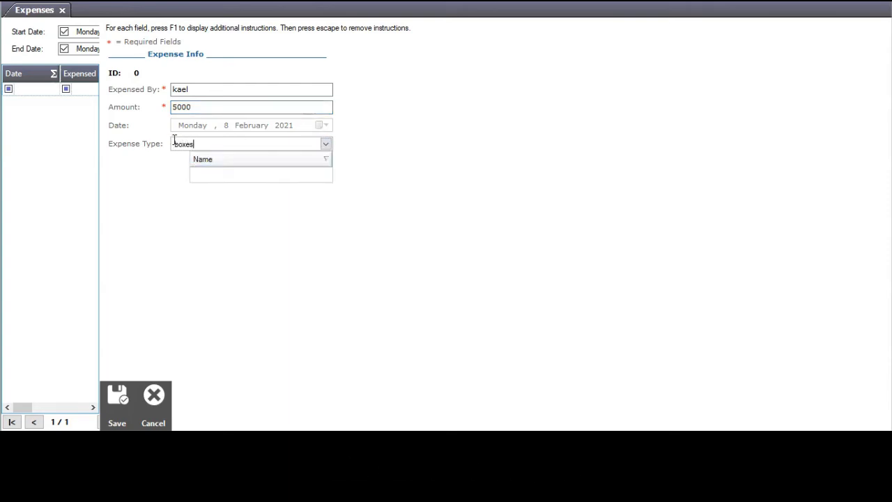
left_click(117, 398)
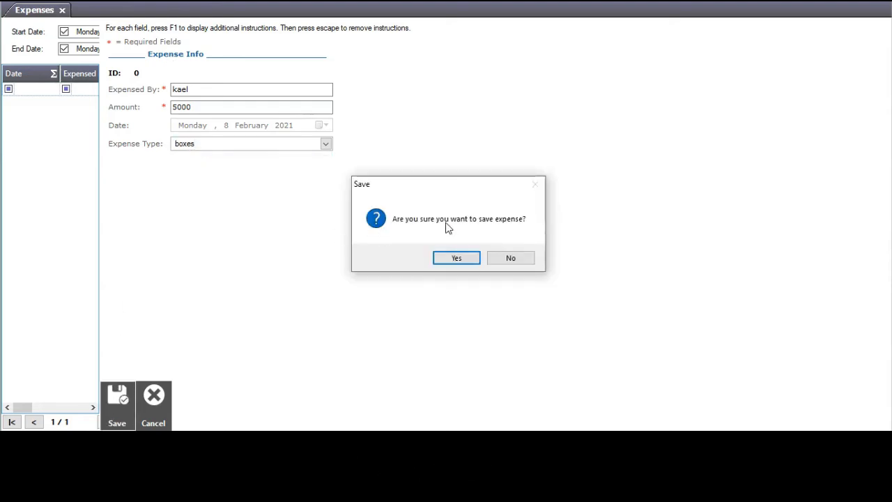
left_click(457, 259)
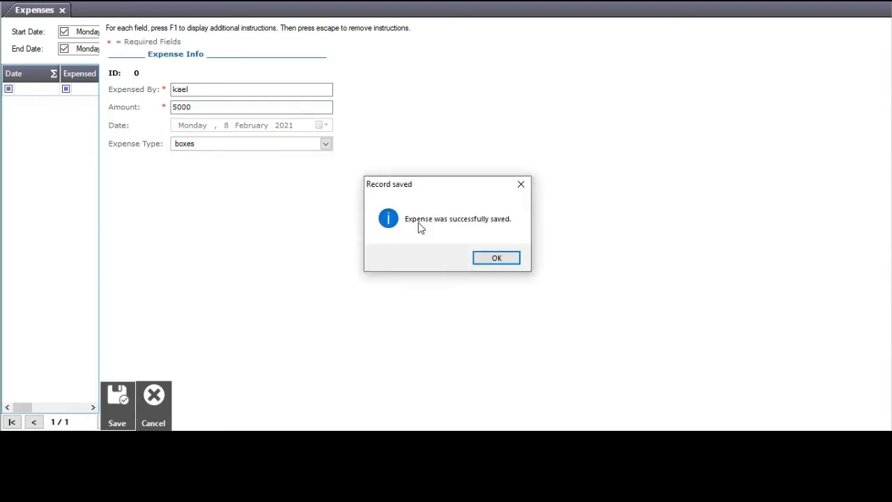
left_click(496, 258)
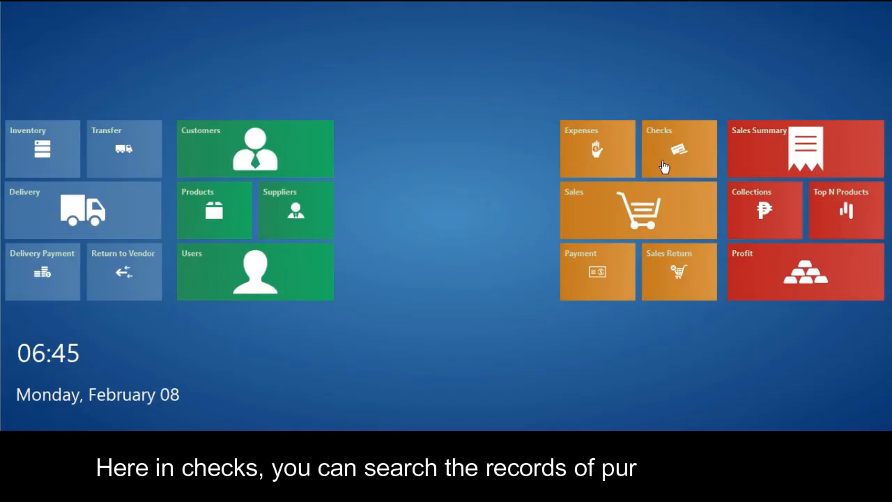
Start a new check record for customer lbc.
left_click(663, 166)
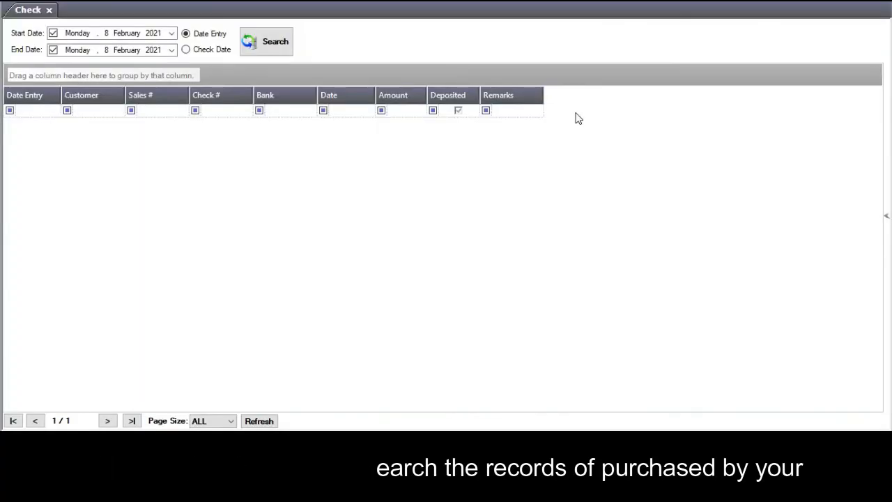
left_click(171, 33)
left_click(172, 50)
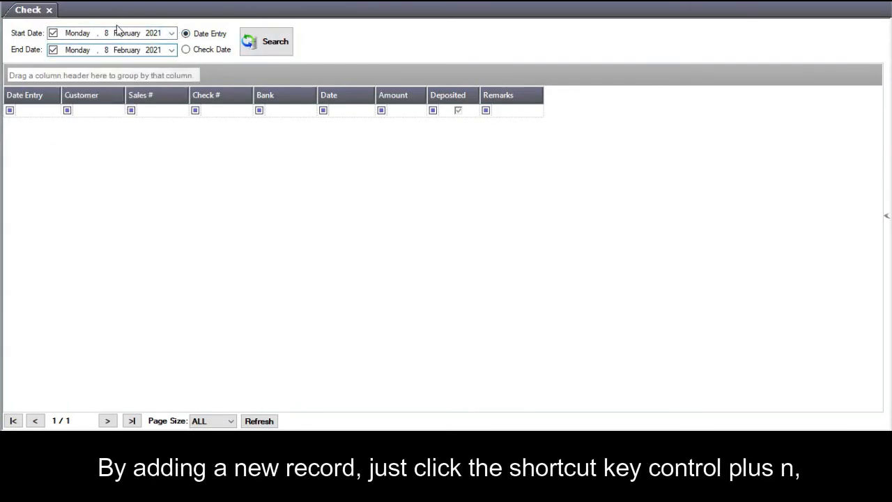
left_click(14, 0)
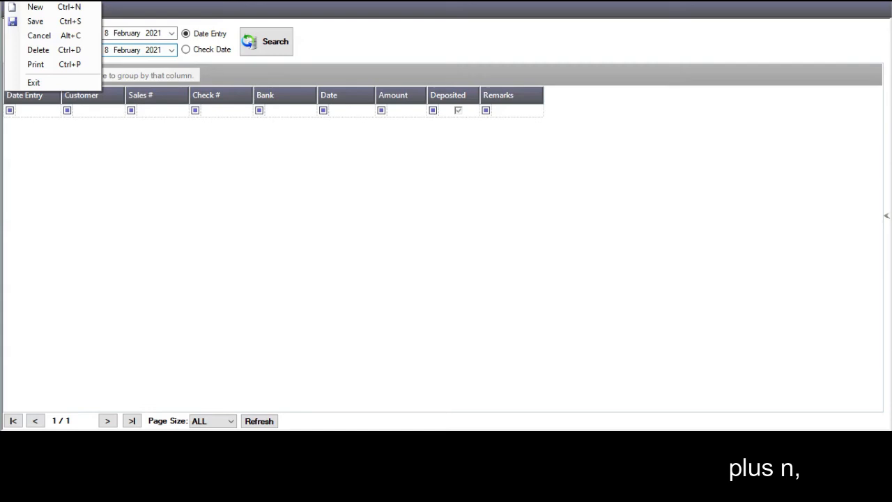
left_click(35, 6)
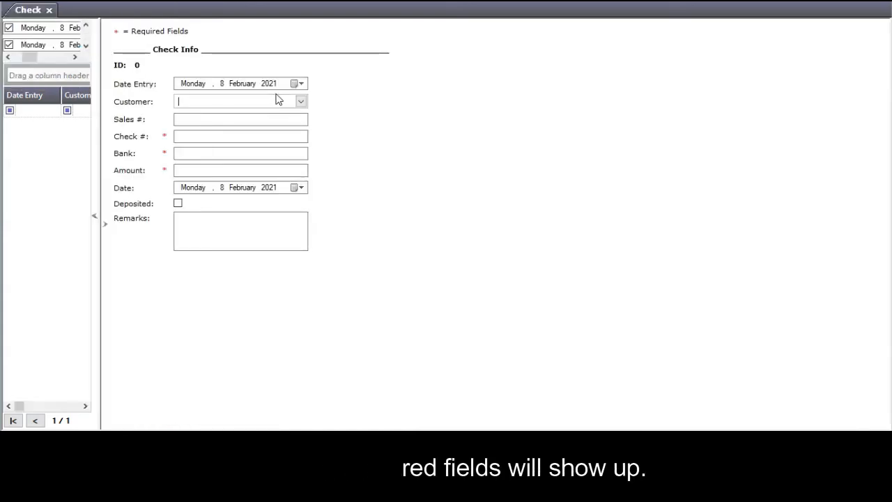
left_click(297, 83)
left_click(301, 101)
left_click(301, 101)
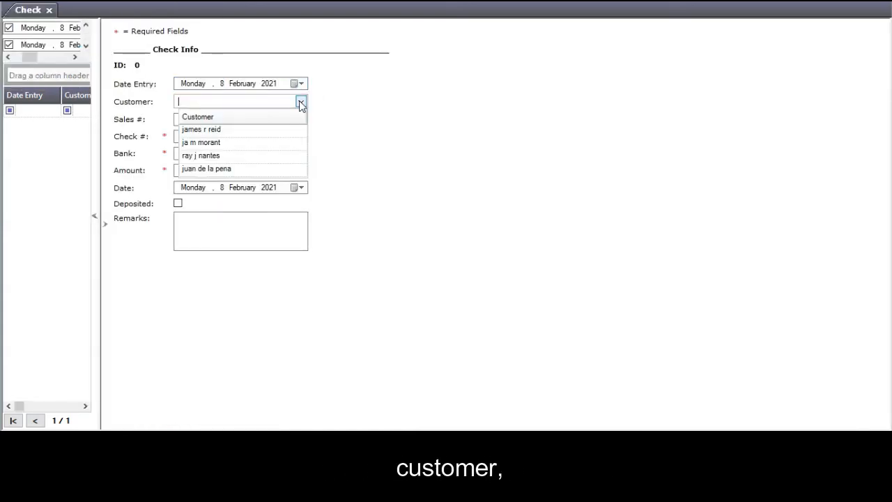
left_click(215, 155)
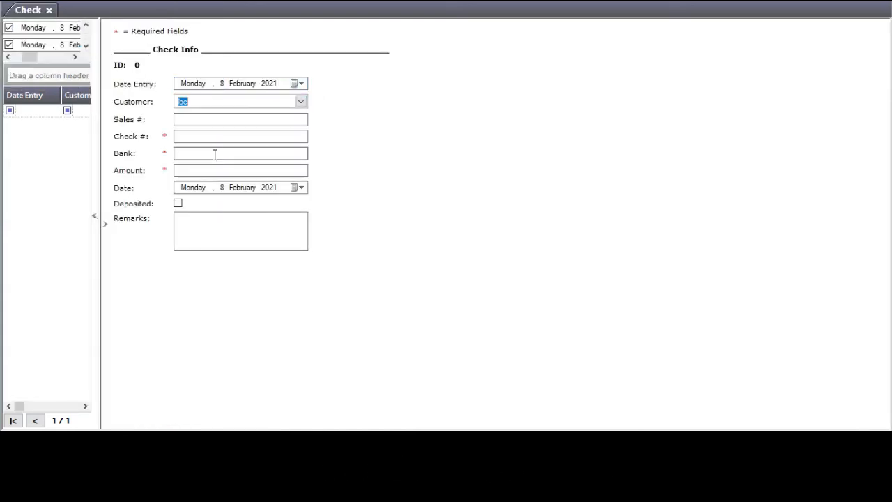
left_click(229, 120)
type("123")
left_click(233, 137)
type("4")
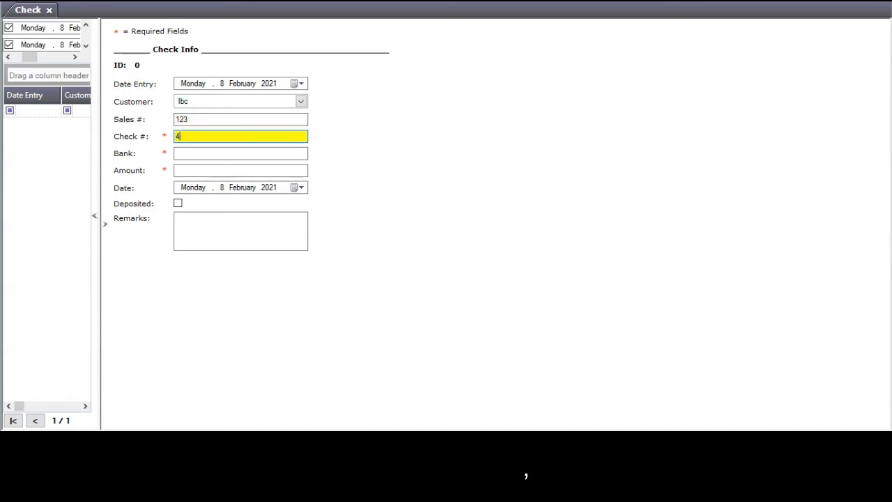
type("56")
left_click(209, 155)
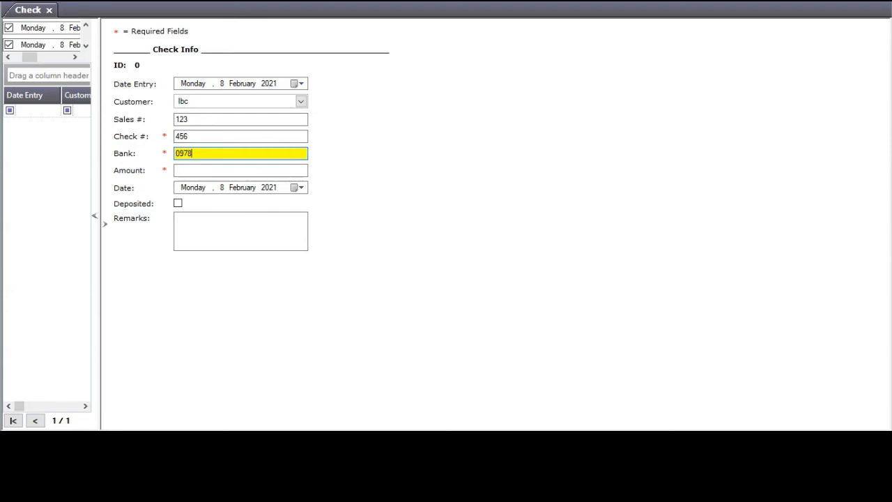
left_click(195, 171)
type("5000")
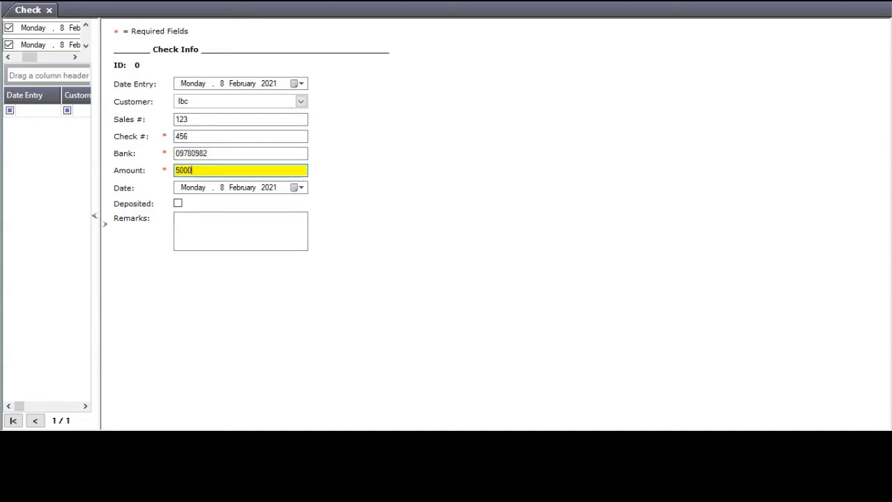
left_click(301, 187)
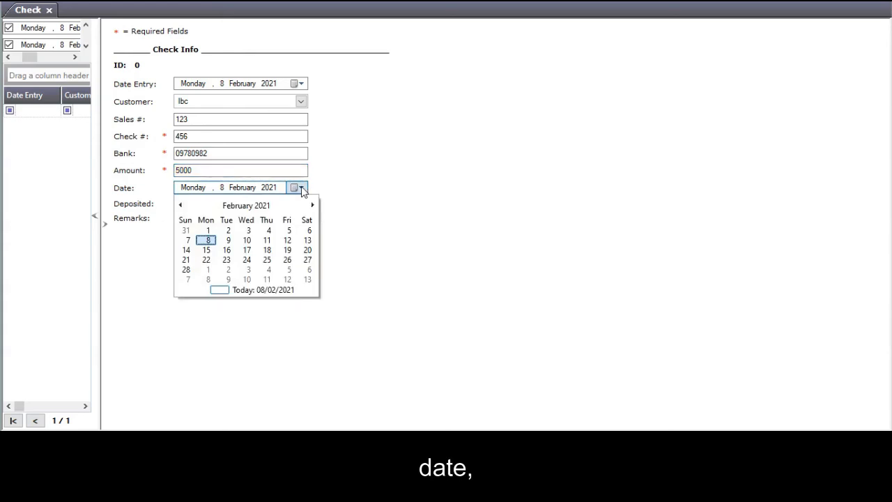
left_click(301, 187)
left_click(178, 203)
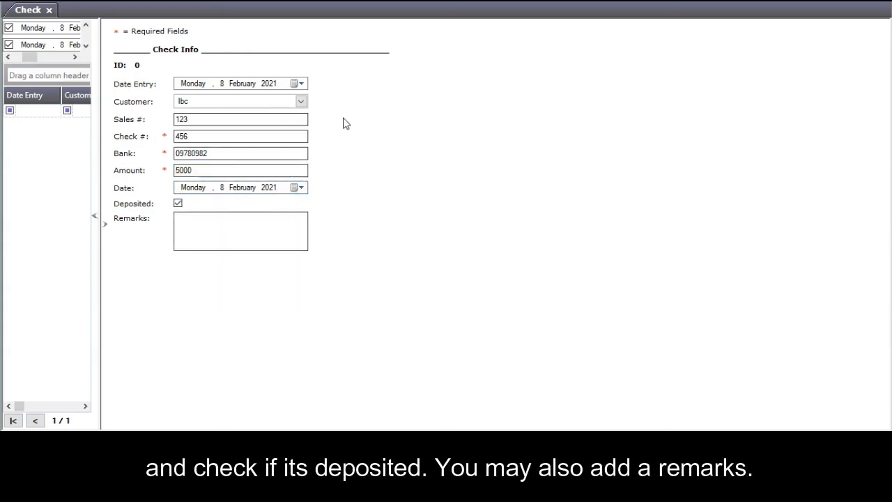
key("ctrl+s")
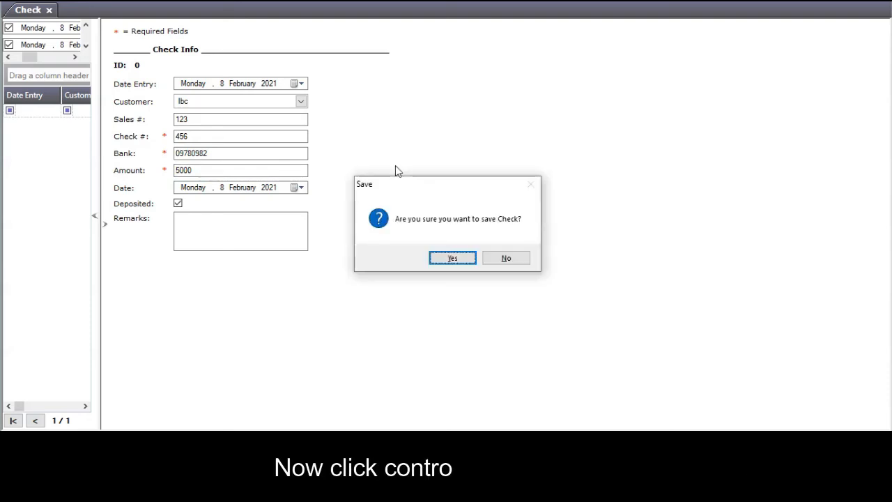
left_click(457, 260)
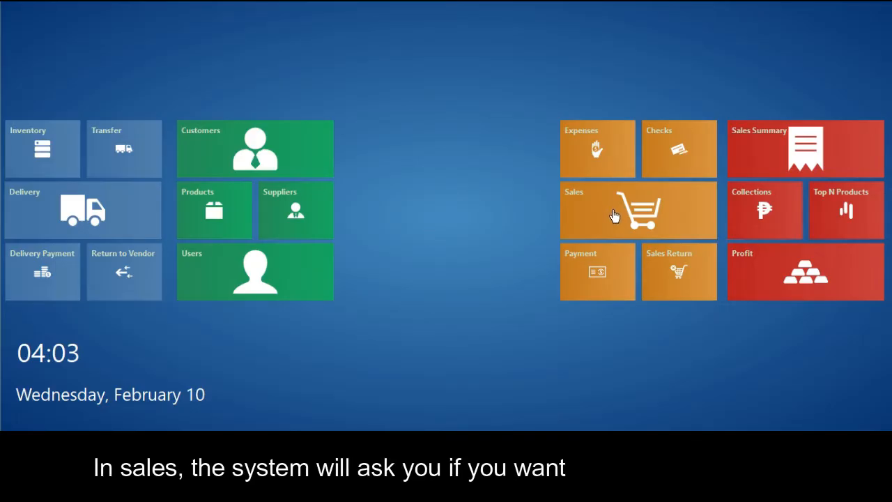
left_click(614, 216)
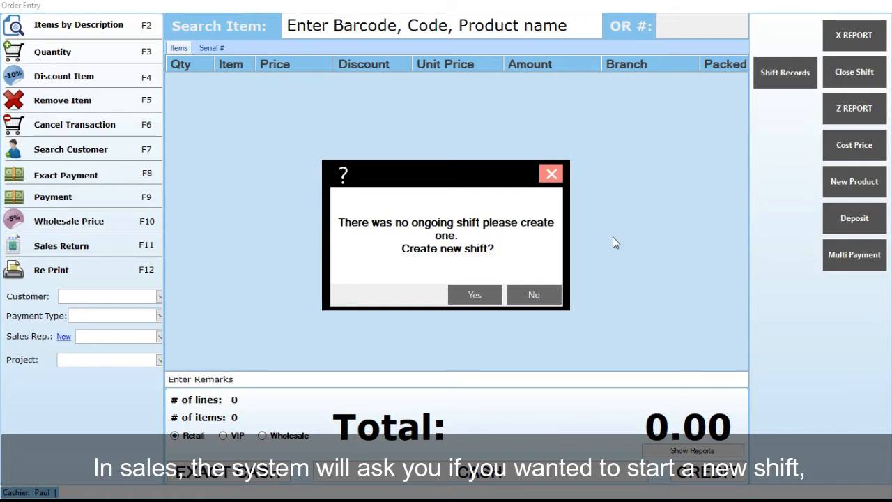
Open a new shift with 10000 opening cash.
left_click(474, 294)
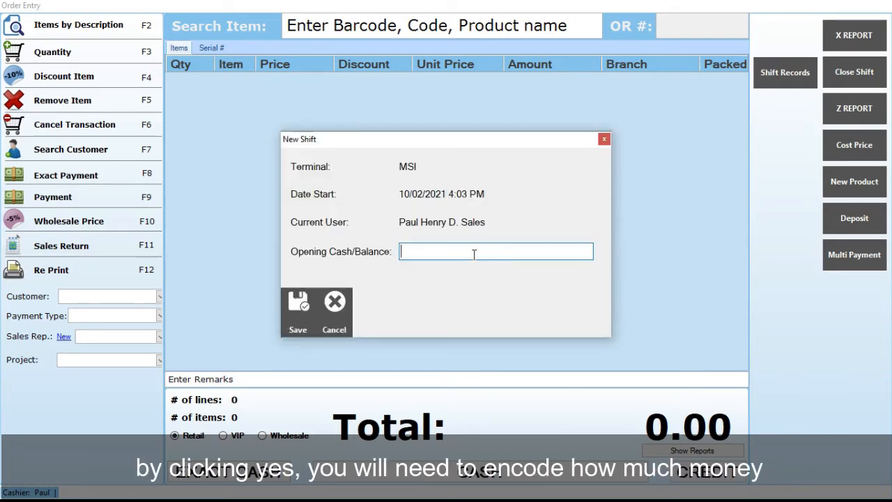
type("10000")
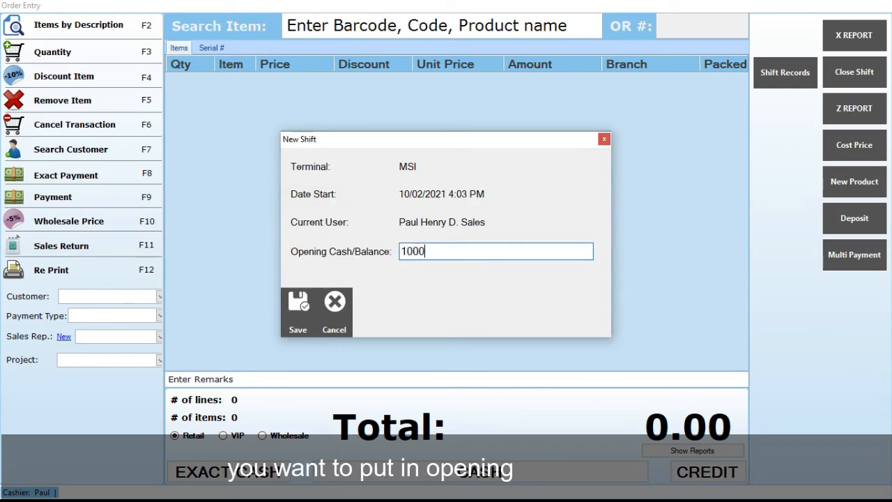
left_click(298, 307)
left_click(514, 292)
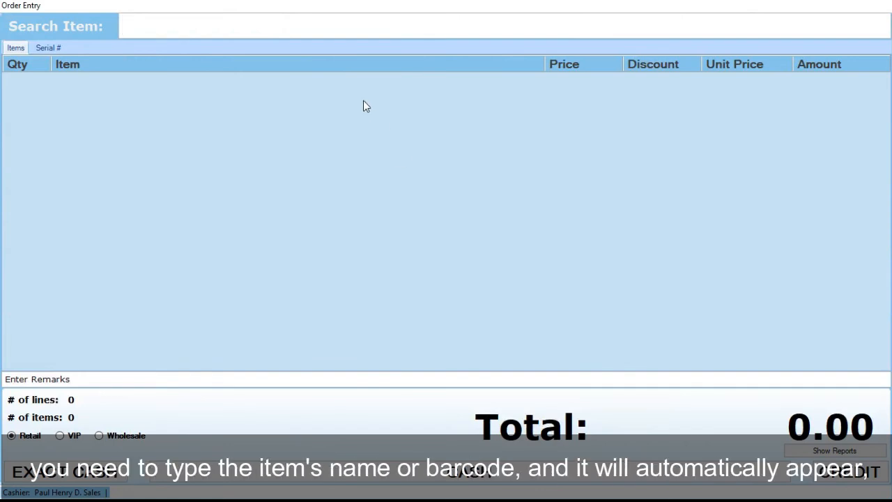
Sell one NIKE SHOES at VIP price for exact cash and print the receipt.
type("nike")
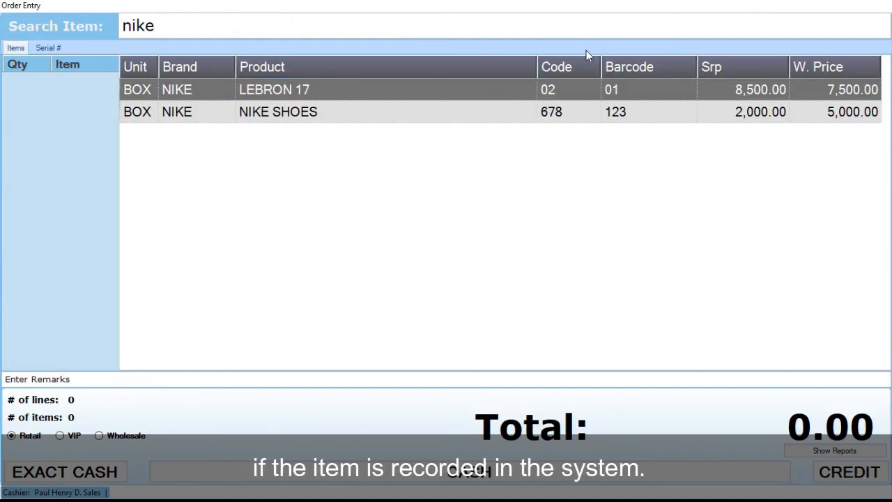
left_click(464, 115)
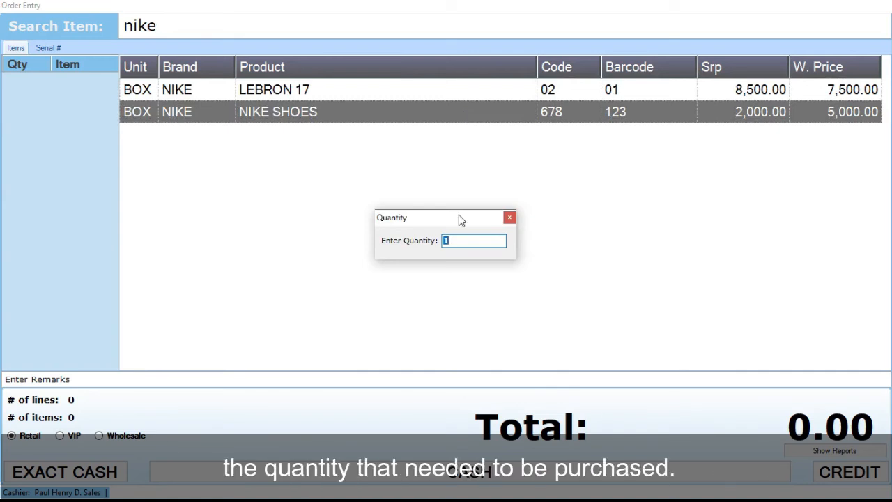
key("Return")
key("Return")
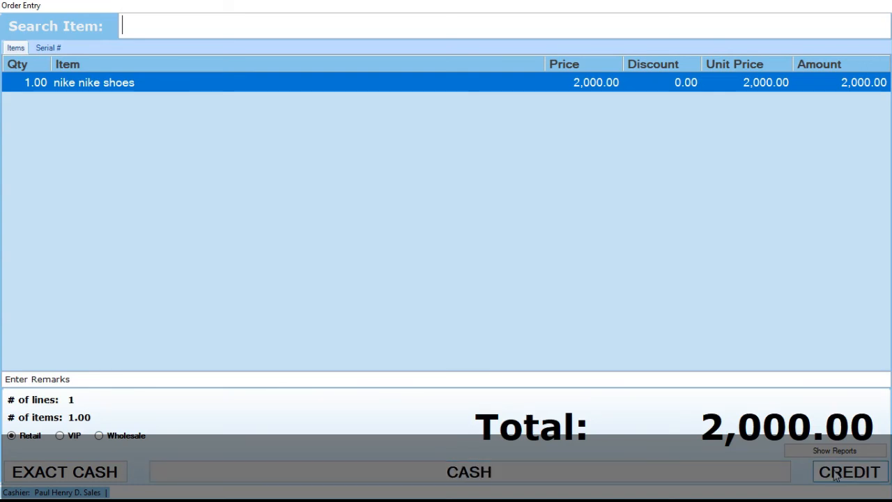
left_click(60, 434)
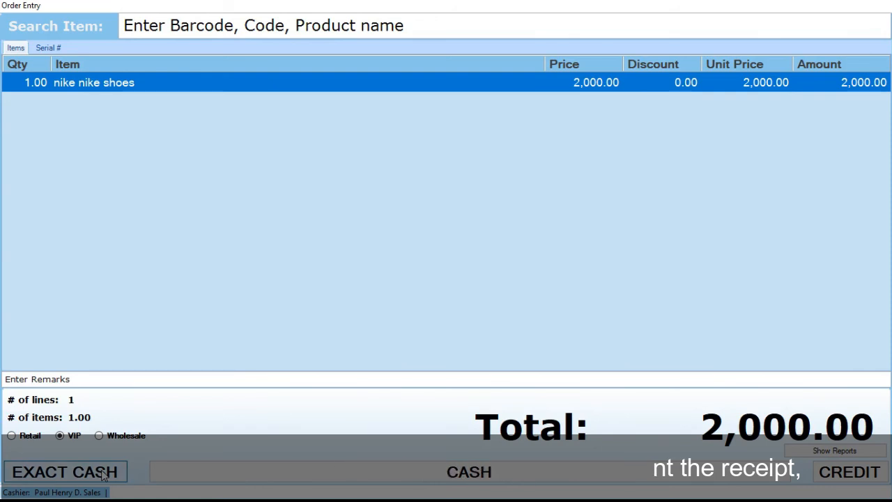
left_click(105, 472)
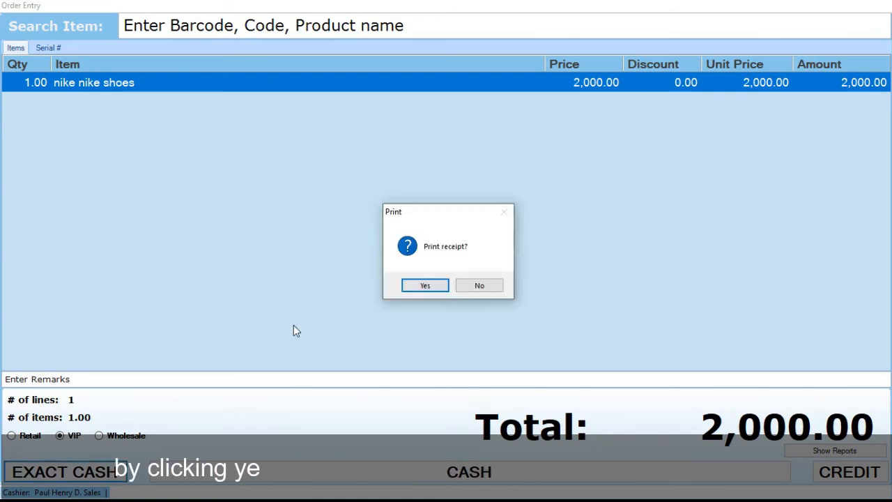
left_click(425, 285)
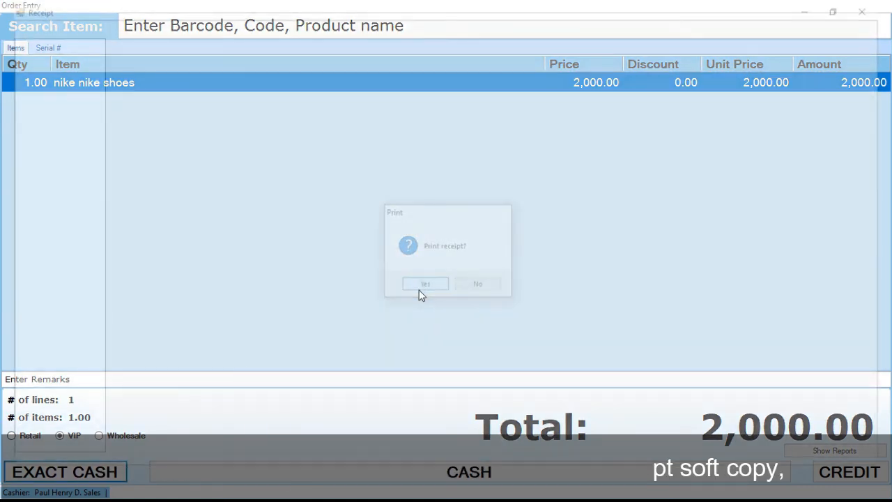
left_click(874, 5)
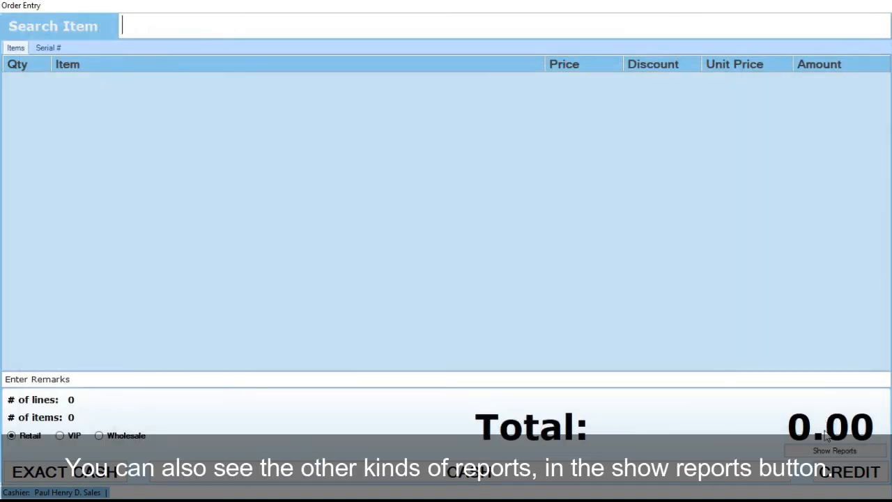
Review the shift records for the current date range.
left_click(820, 452)
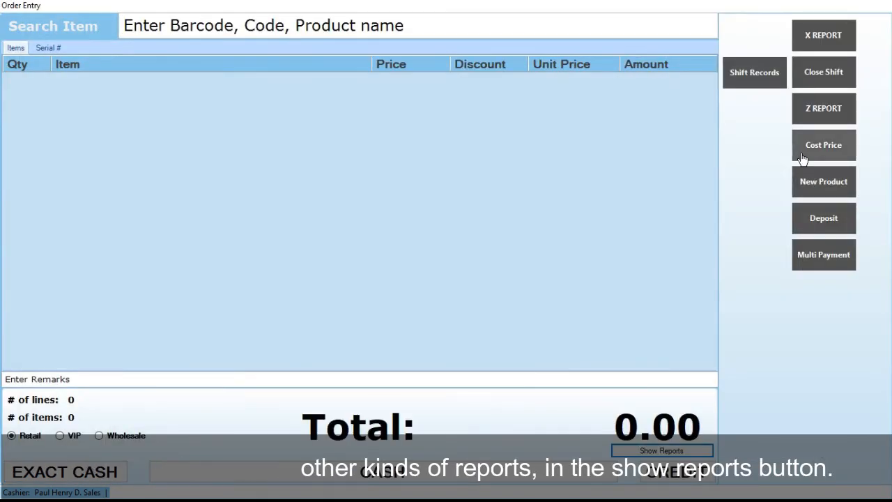
left_click(766, 87)
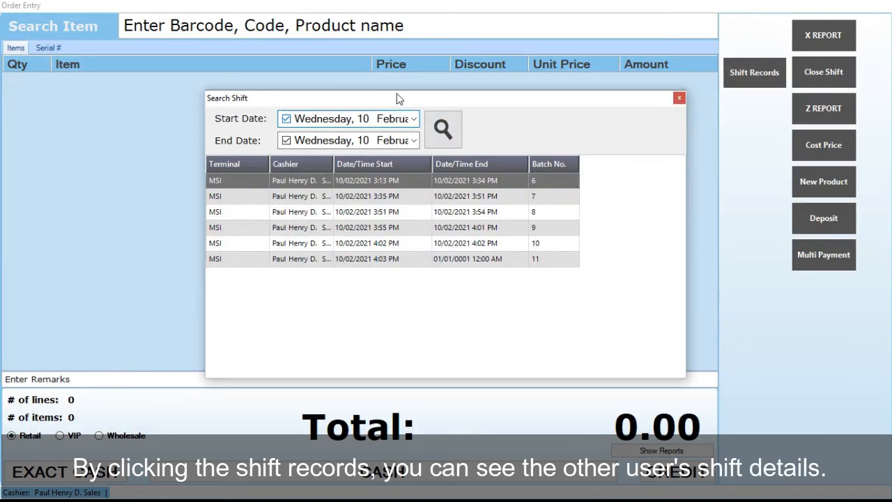
left_click(414, 120)
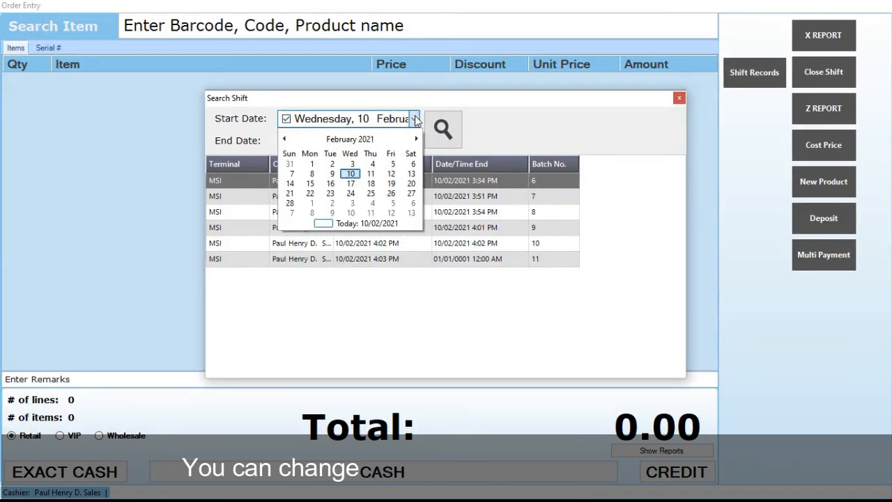
left_click(414, 119)
left_click(414, 140)
left_click(413, 140)
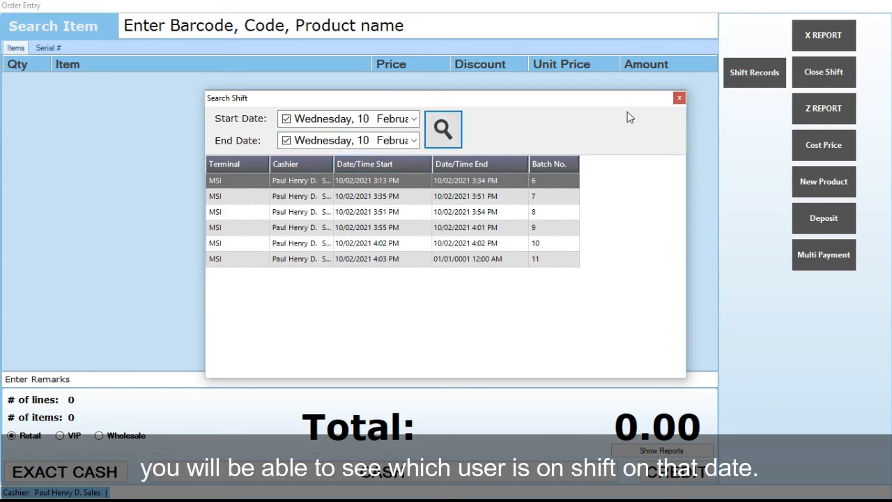
left_click(678, 100)
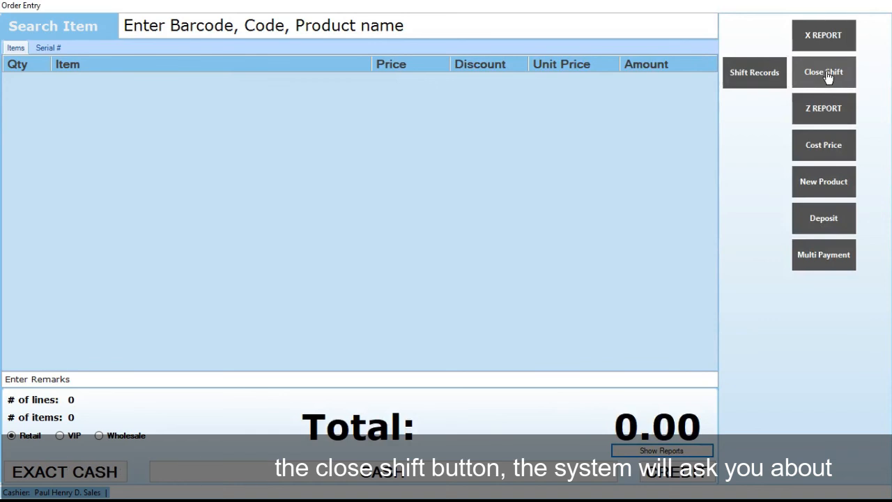
Close the current shift counting 14 pieces of 1000 (14,000.00).
left_click(826, 73)
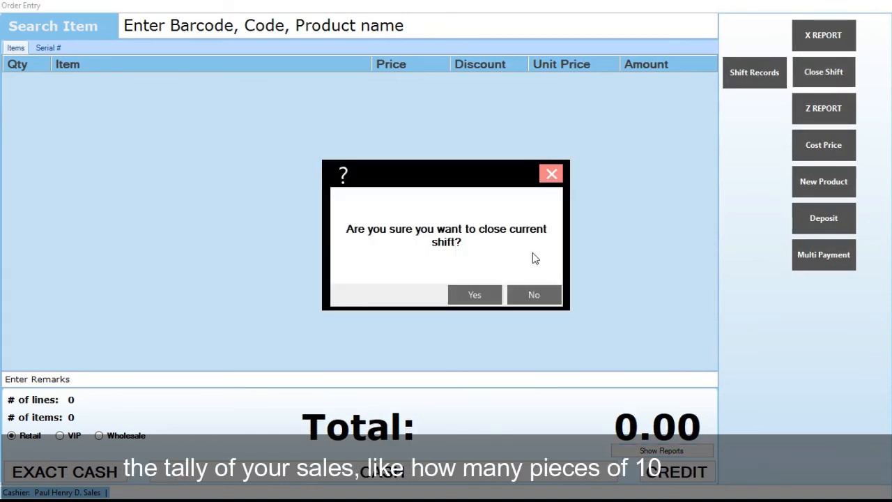
left_click(473, 295)
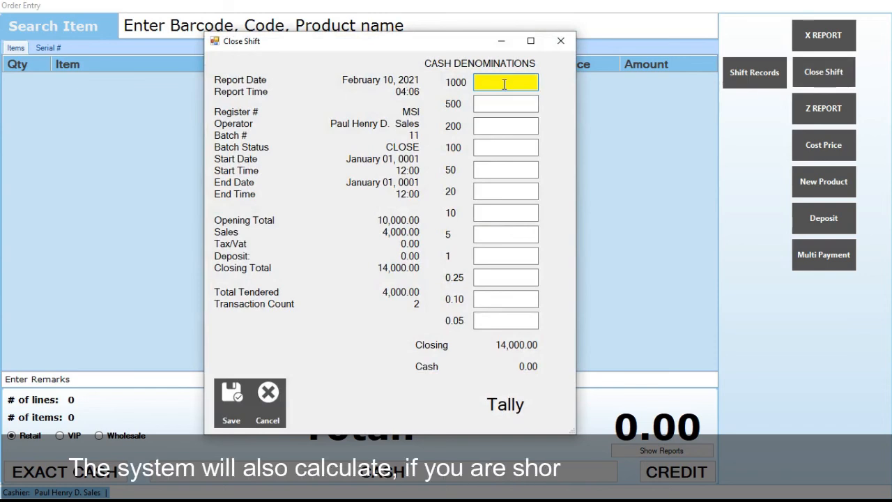
type("14")
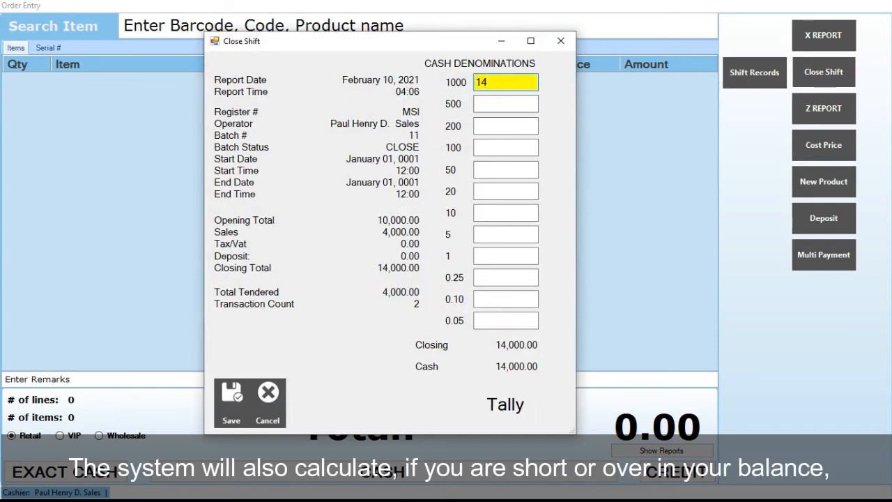
left_click(232, 393)
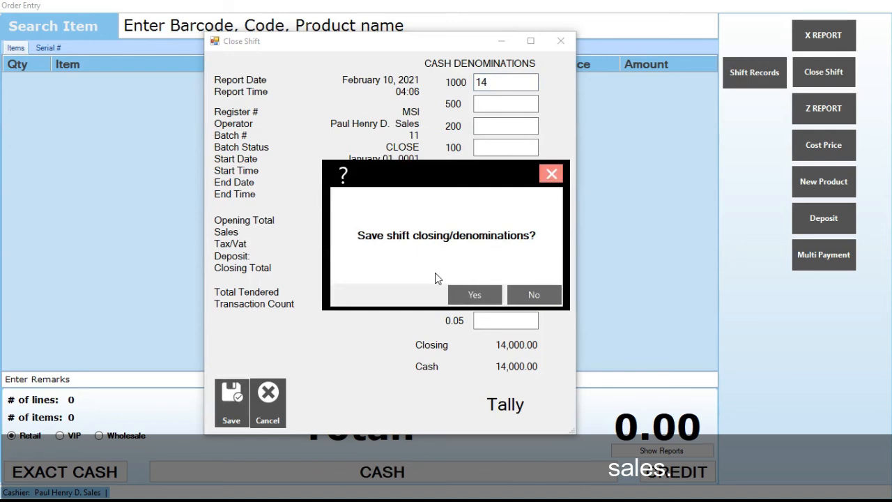
left_click(474, 295)
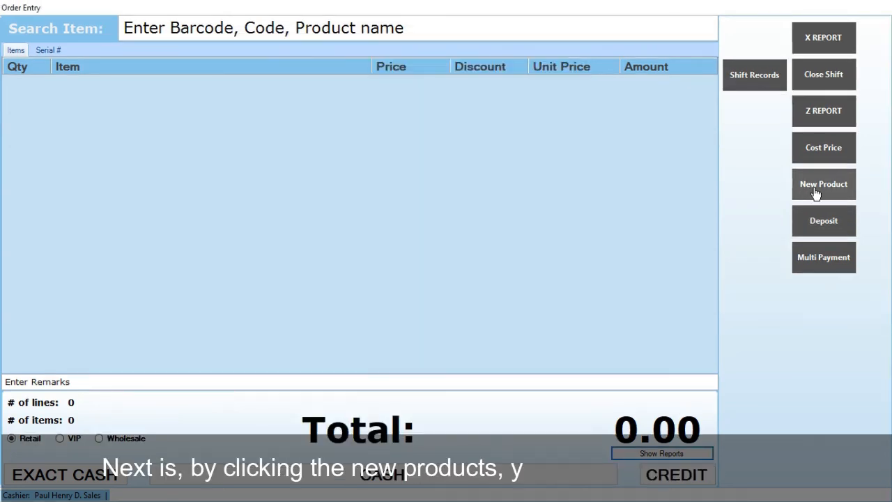
Browse the New Product form's sub items, serials, package, break stock, purchase and pricing tabs.
left_click(816, 198)
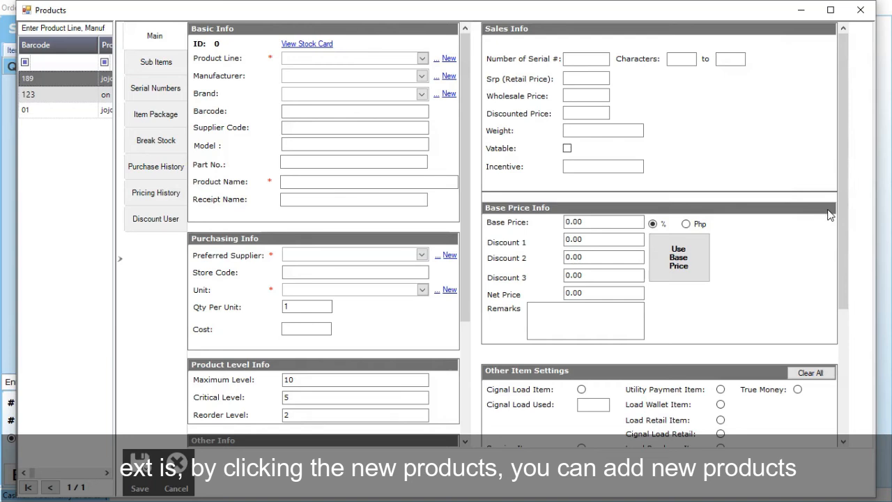
left_click(168, 64)
left_click(163, 90)
left_click(174, 116)
left_click(166, 140)
left_click(173, 170)
left_click(170, 197)
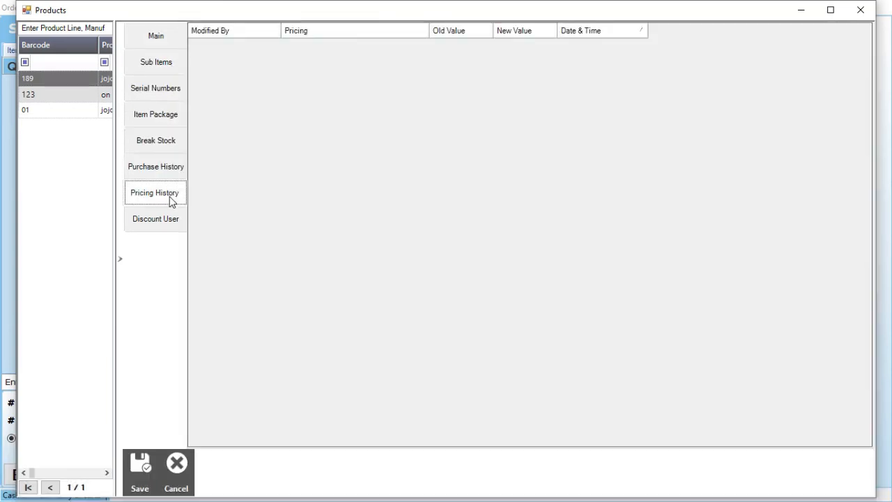
left_click(867, 11)
Save a 5000 cash deposit, then show the payment records.
left_click(821, 222)
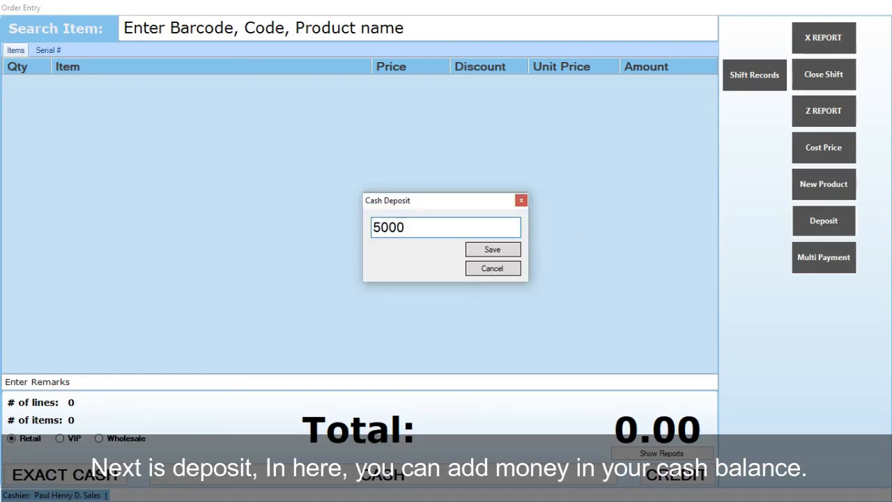
left_click(491, 249)
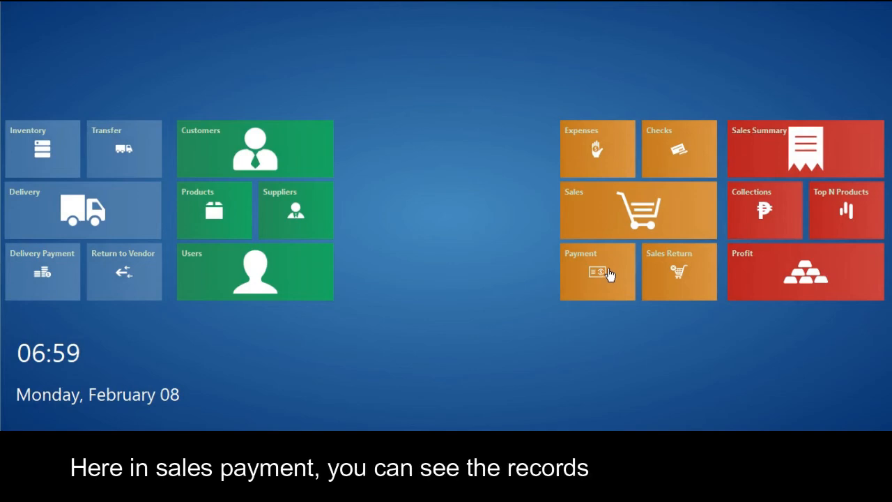
left_click(606, 273)
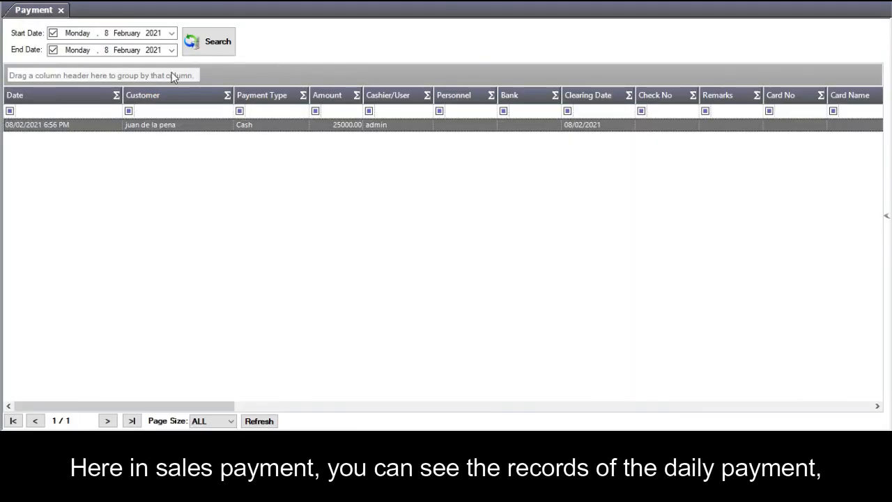
Start a new payment entry for customer nike.
left_click(171, 33)
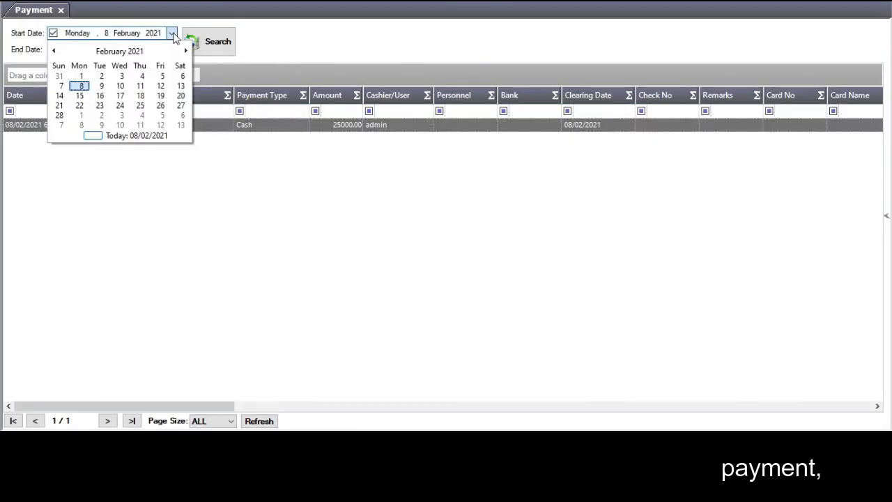
left_click(171, 33)
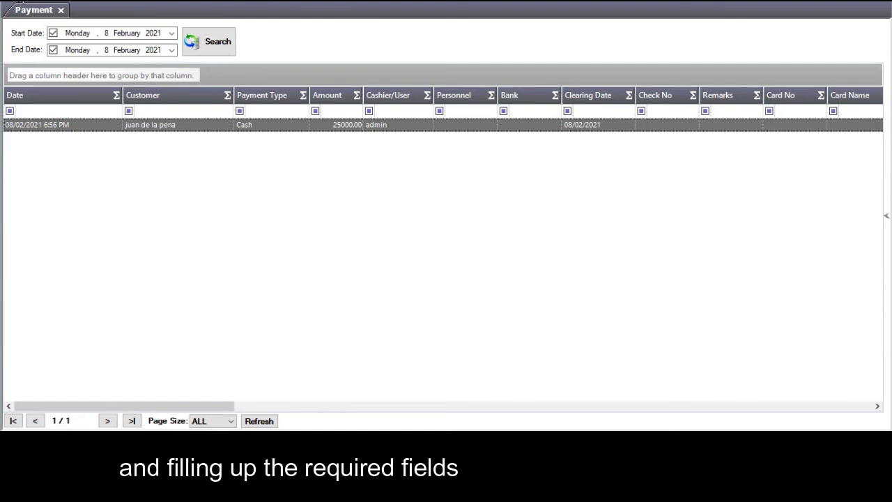
left_click(18, 1)
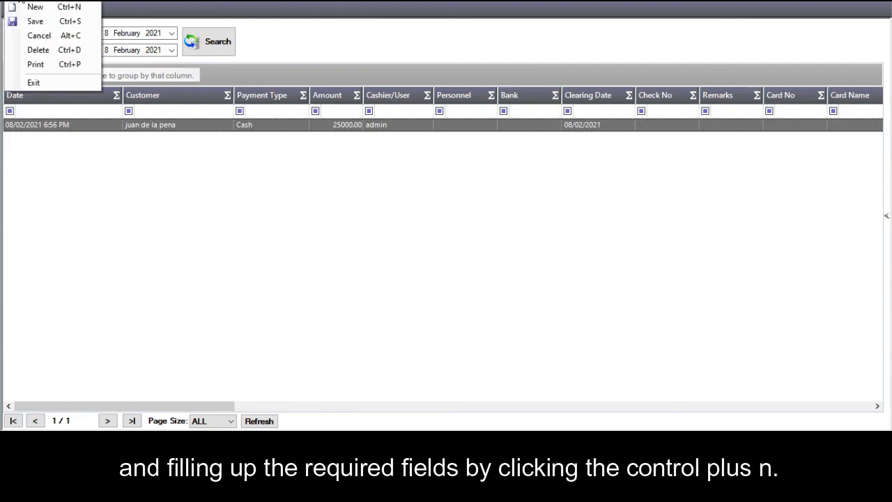
left_click(35, 7)
left_click(324, 100)
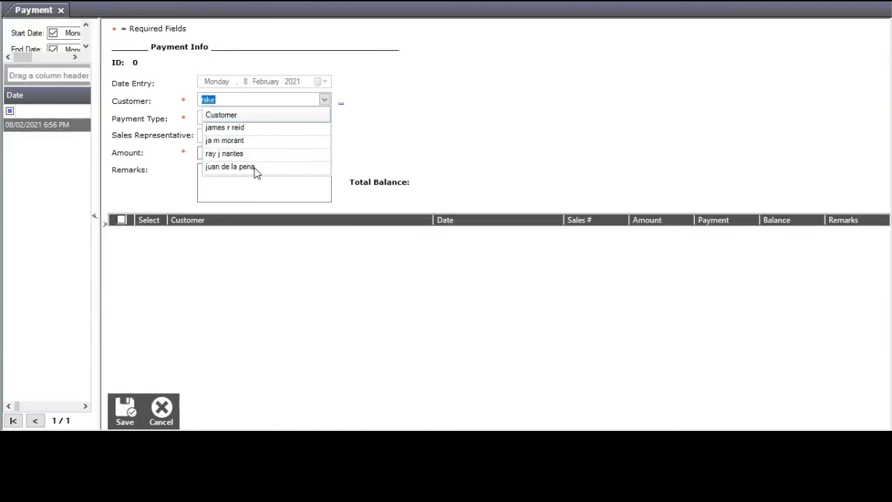
key("Return")
Set payment type Cash, sales representative cashier, amount 5000, and save.
left_click(323, 119)
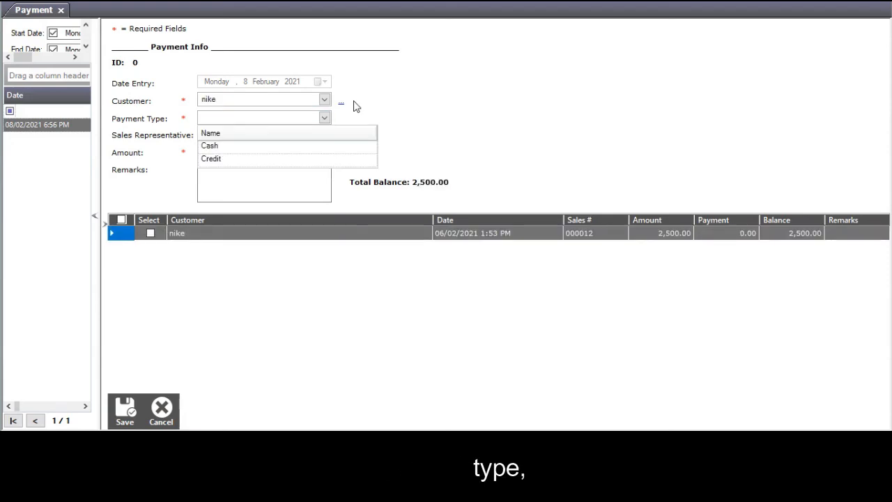
left_click(292, 145)
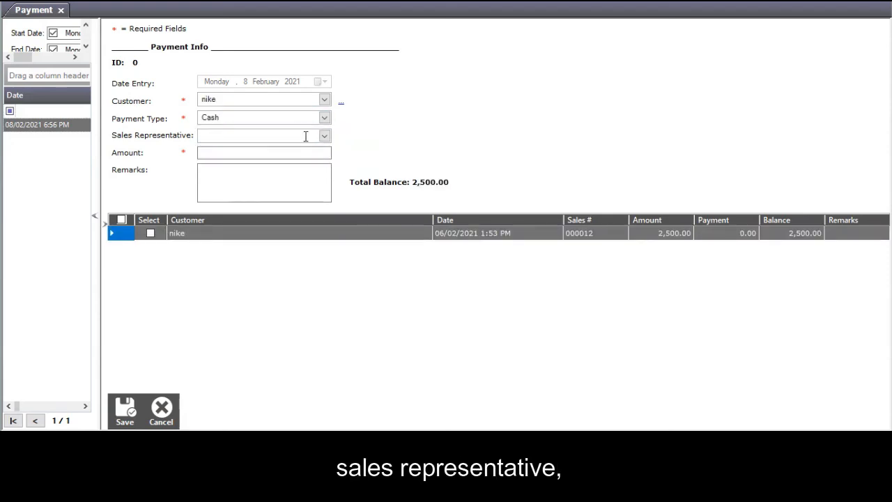
type("cahsi")
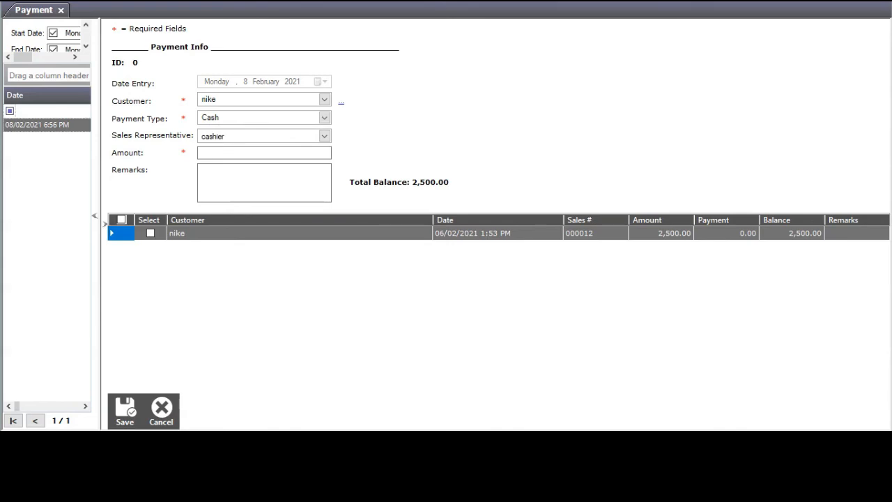
left_click(297, 154)
type("5000")
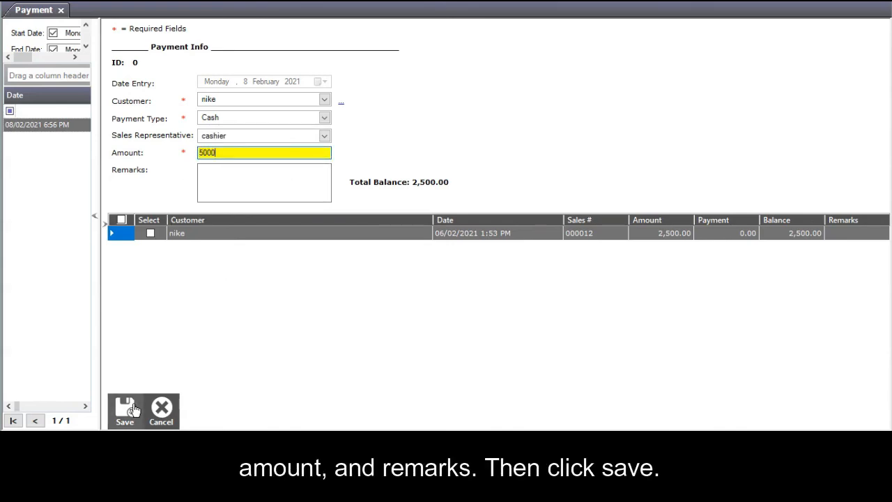
left_click(111, 415)
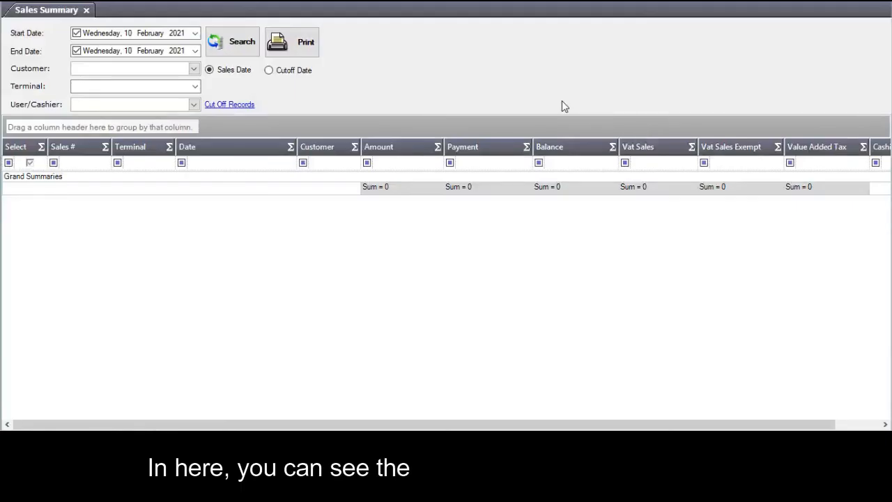
Filter the sales summary to customer 'online selling' and search that date's sales.
left_click(197, 29)
left_click(196, 29)
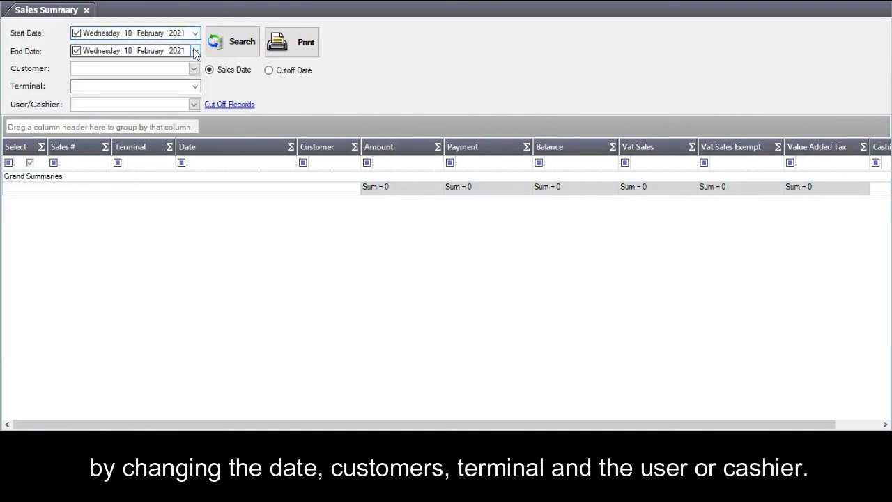
left_click(196, 52)
left_click(196, 51)
left_click(193, 68)
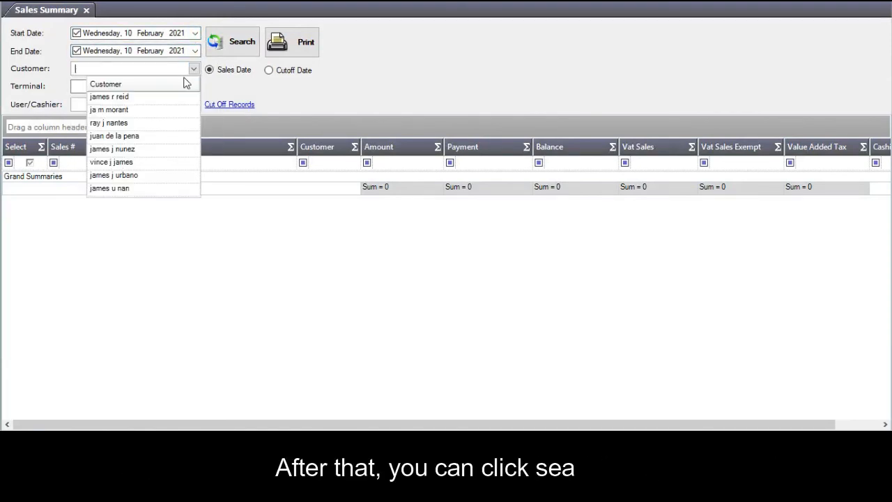
left_click(138, 190)
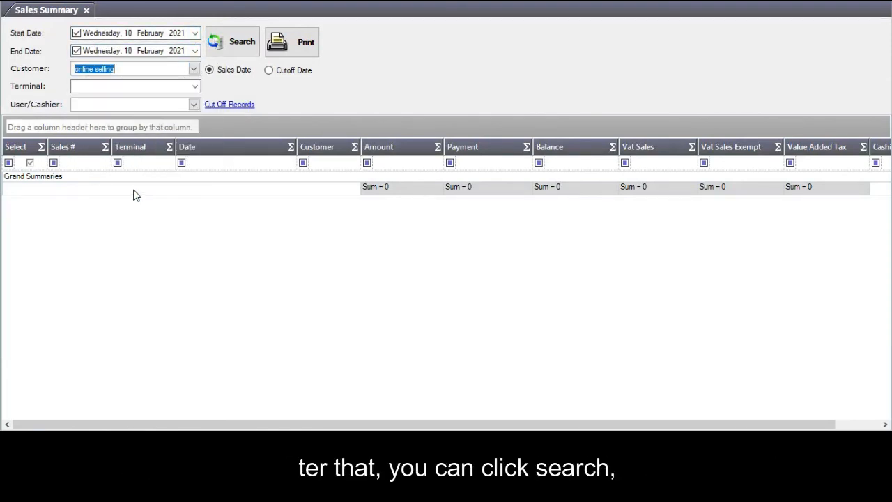
left_click(234, 49)
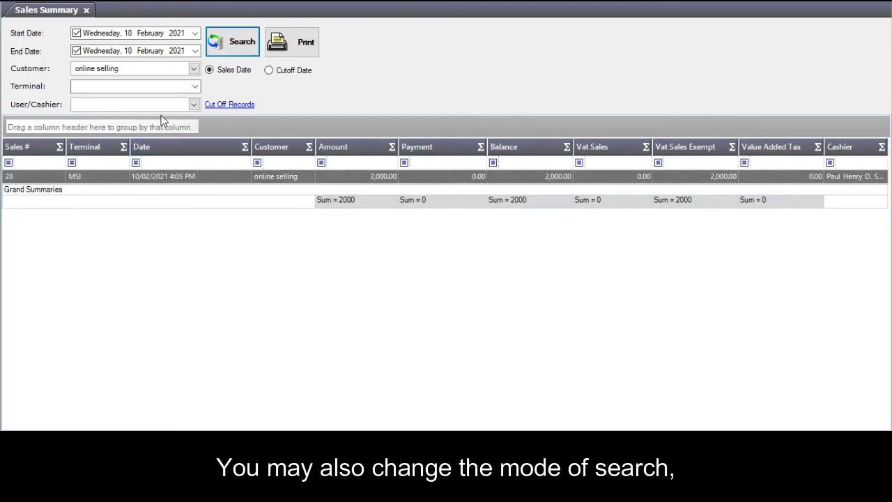
Narrow the results to the demo cashier and preview the printed sales summary report.
left_click(193, 104)
left_click(131, 133)
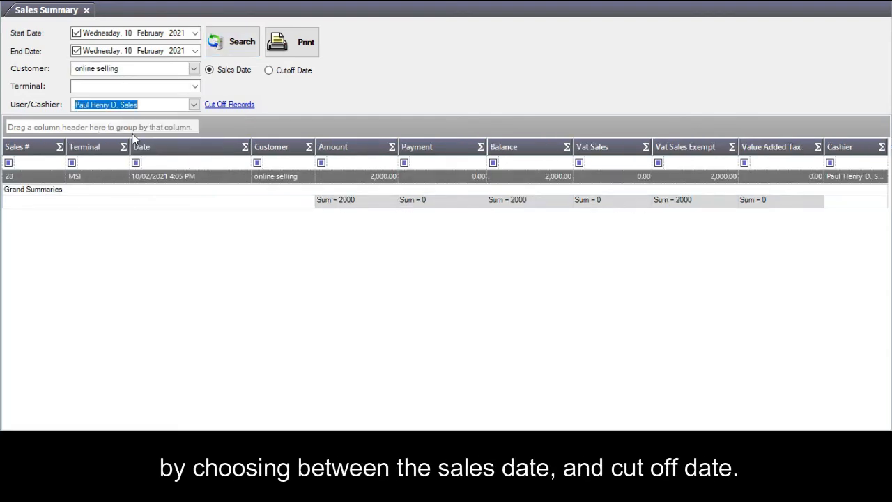
left_click(233, 47)
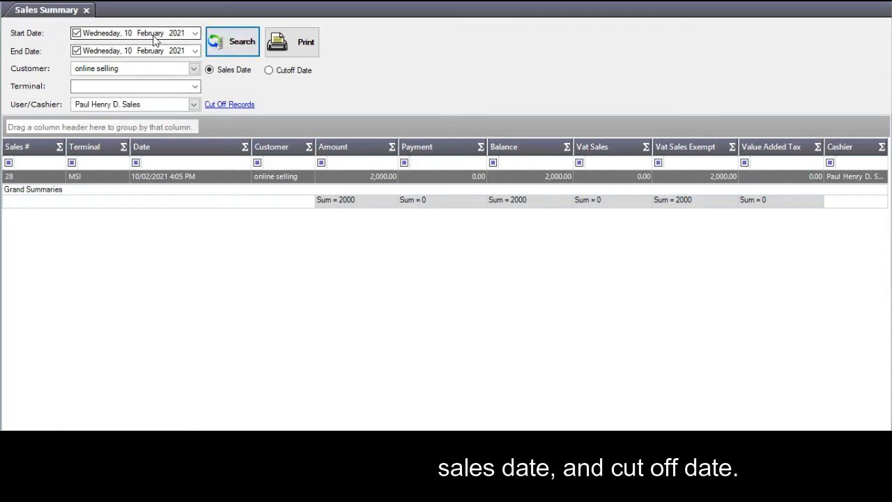
left_click(278, 43)
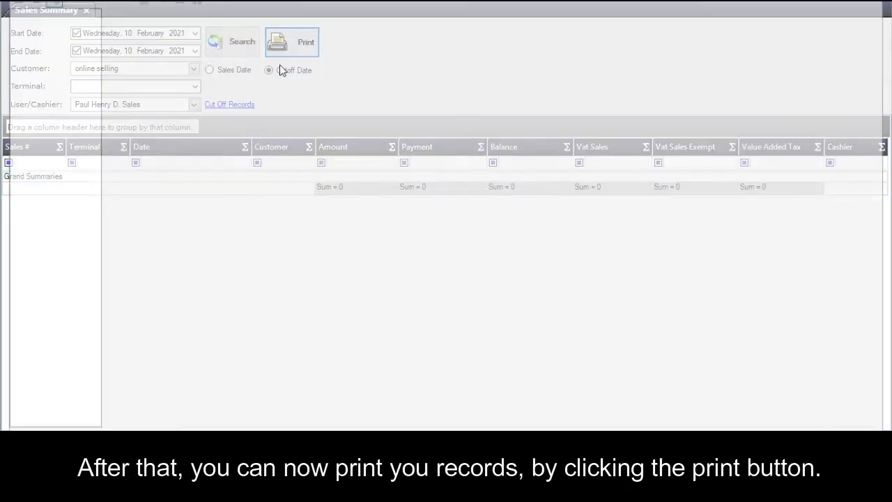
scroll(478, 220, "down", 4)
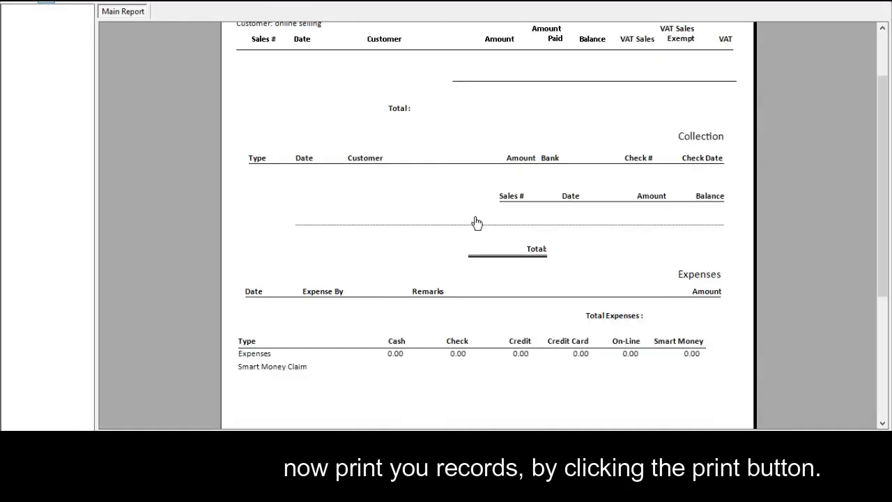
scroll(478, 221, "up", 4)
scroll(480, 223, "down", 1)
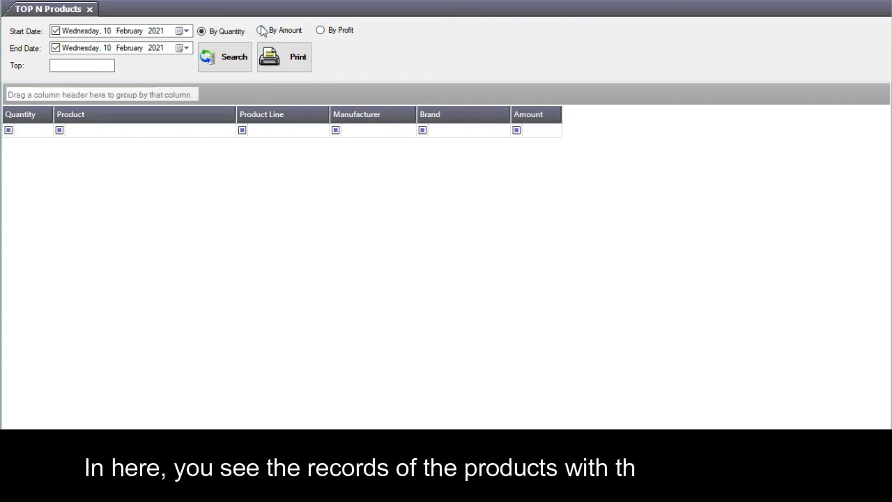
Keep the product ranking by quantity, leaving the start and end dates unchanged.
left_click(260, 32)
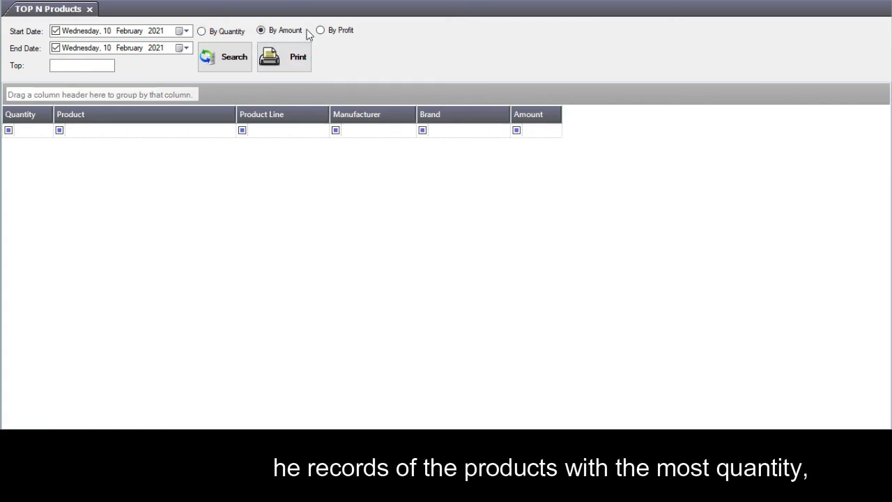
left_click(321, 31)
left_click(204, 33)
left_click(188, 32)
left_click(189, 33)
left_click(187, 48)
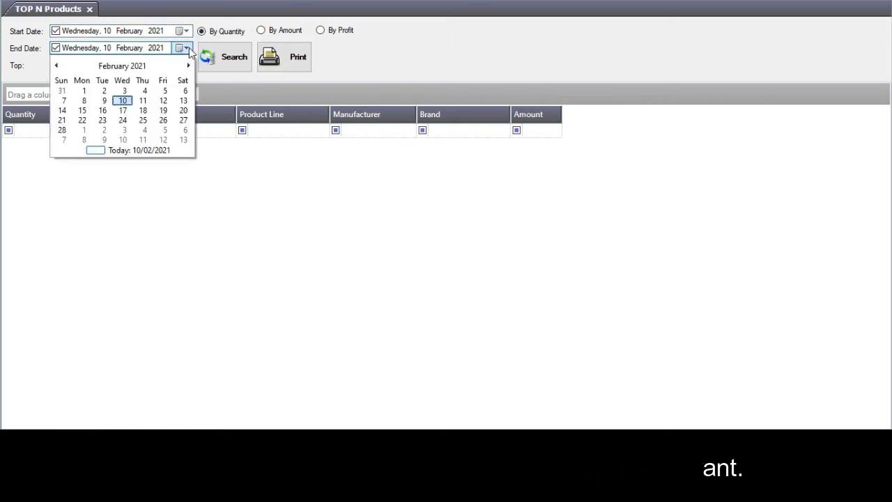
left_click(188, 48)
List the top 1 product by quantity, lebron 17, and preview its report.
left_click(114, 66)
type("1")
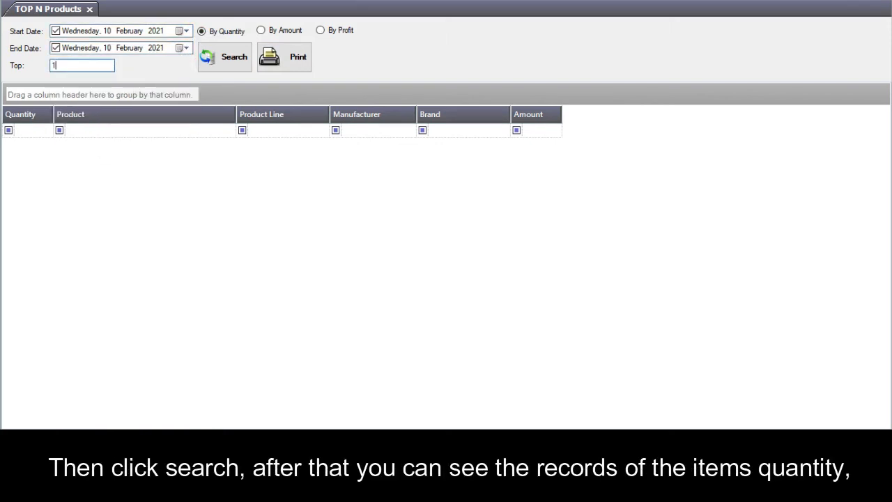
left_click(220, 58)
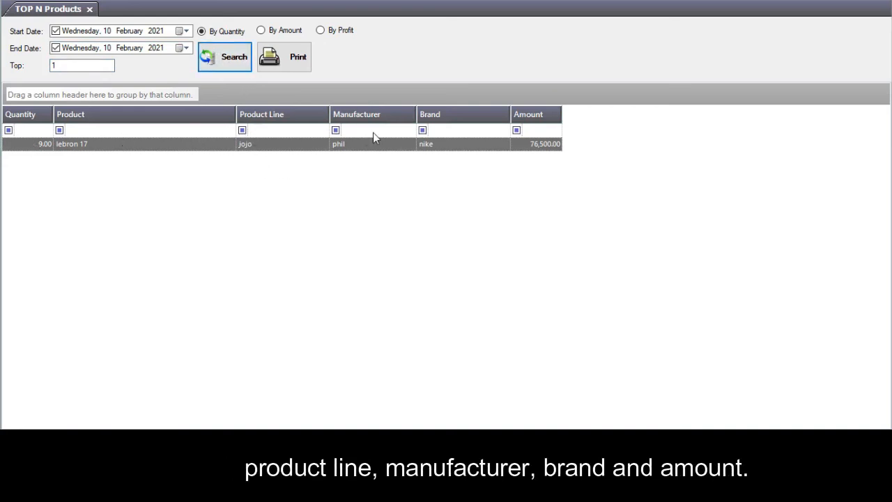
left_click(291, 65)
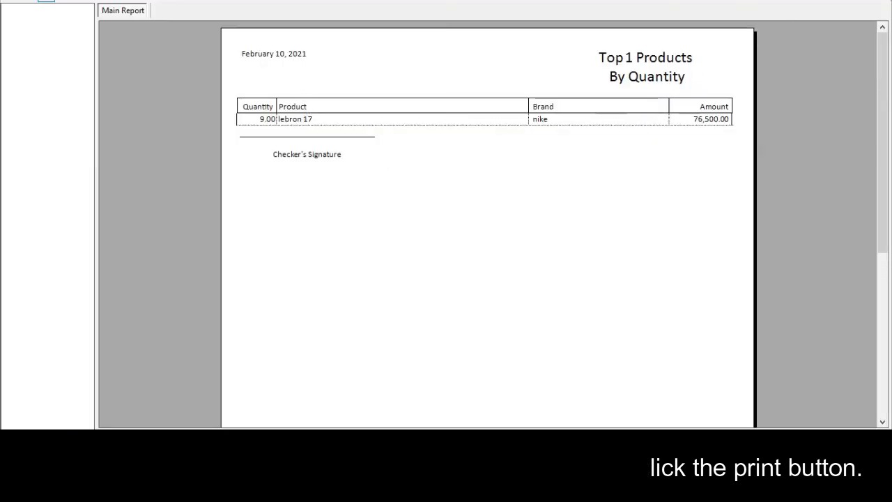
key("alt+F4")
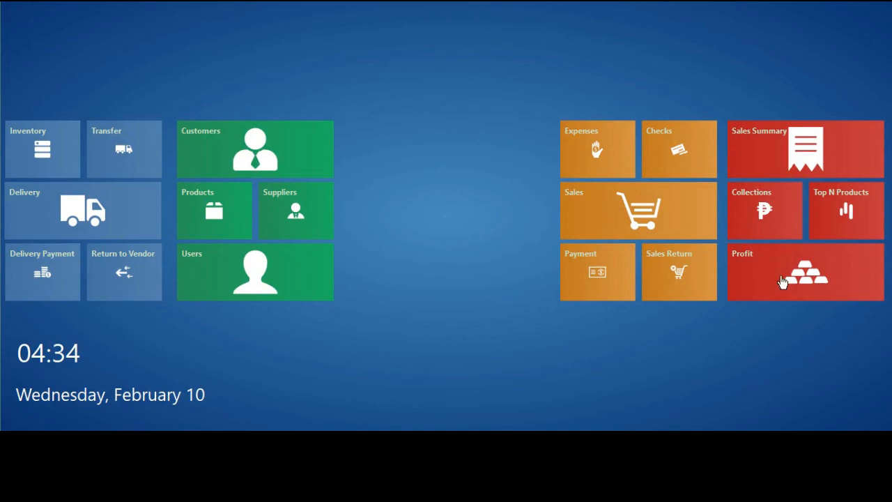
Open the sales profit report filtered to product line 'on shoes' and manufacturer 'phil'.
left_click(780, 282)
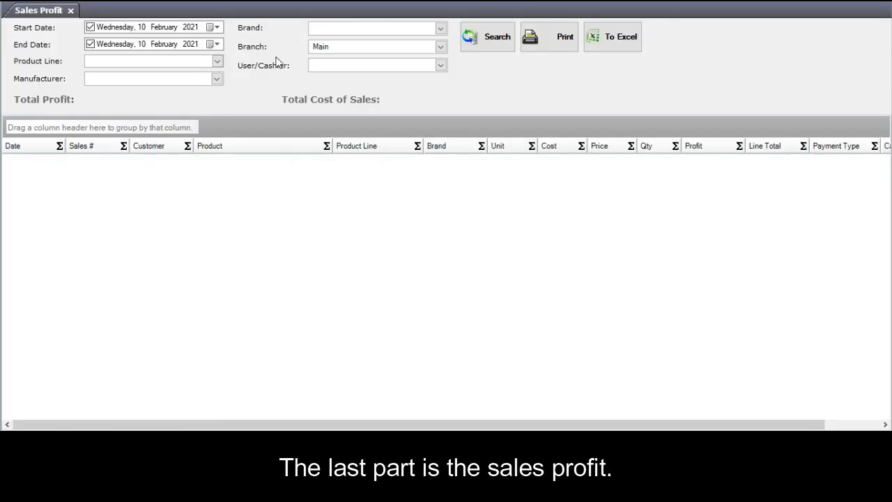
left_click(216, 45)
left_click(217, 62)
left_click(216, 61)
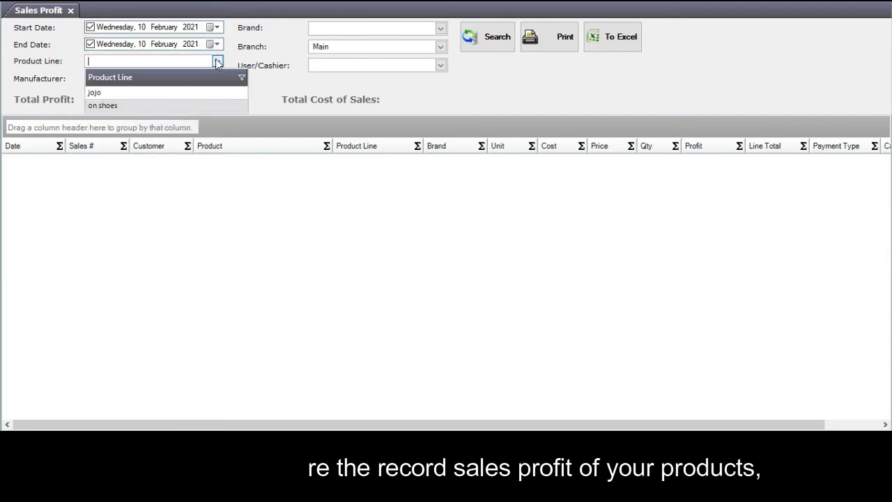
left_click(199, 104)
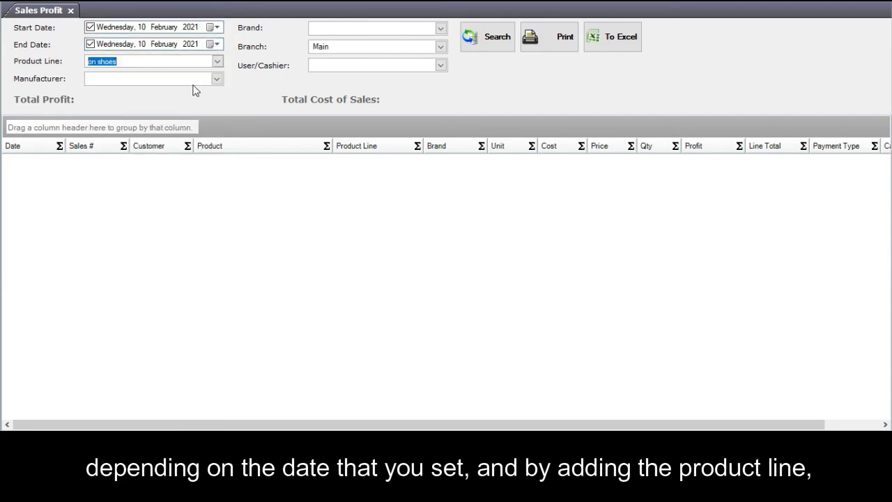
left_click(218, 78)
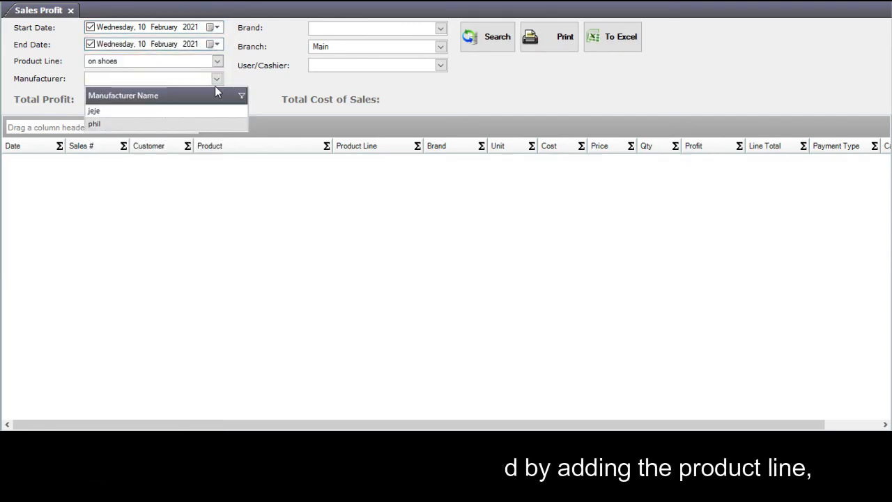
left_click(190, 124)
Add brand nike and the demo cashier, show 2,027.00 profit, preview, and export to Excel.
left_click(440, 28)
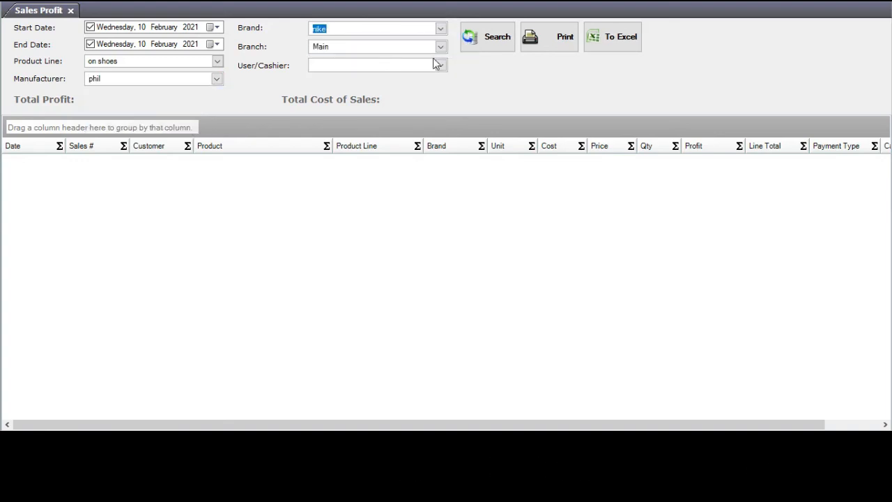
left_click(439, 65)
left_click(387, 92)
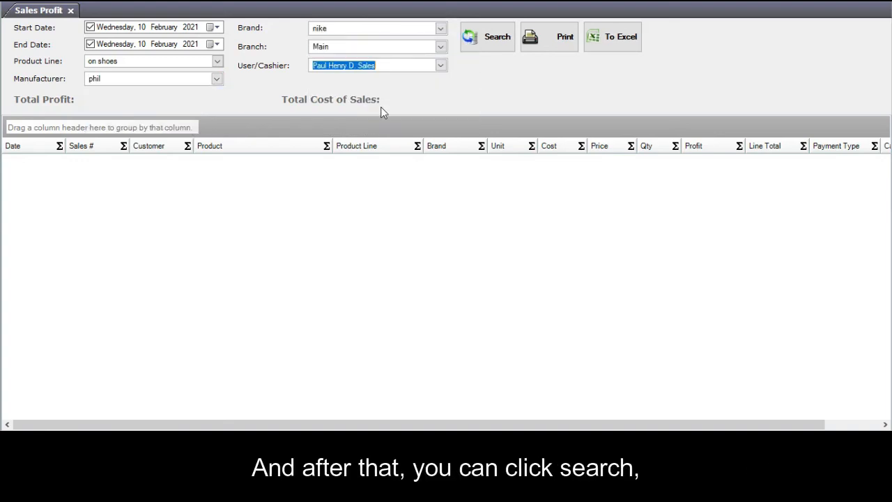
left_click(487, 41)
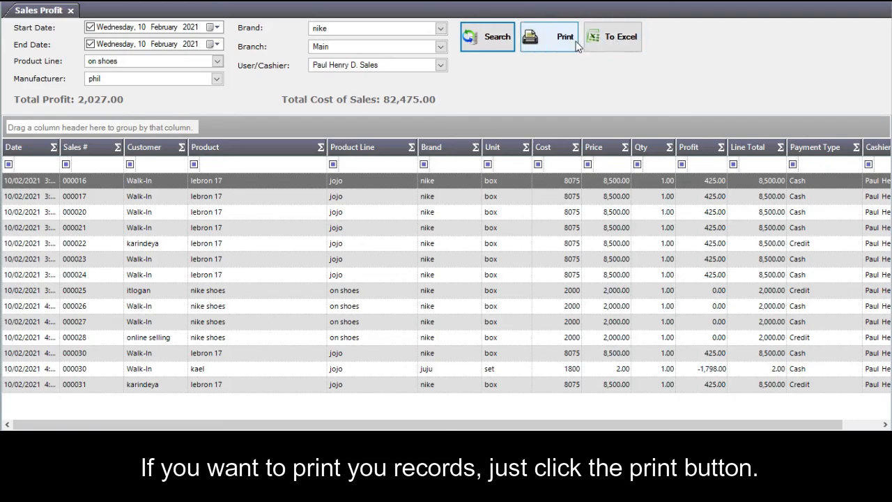
left_click(550, 39)
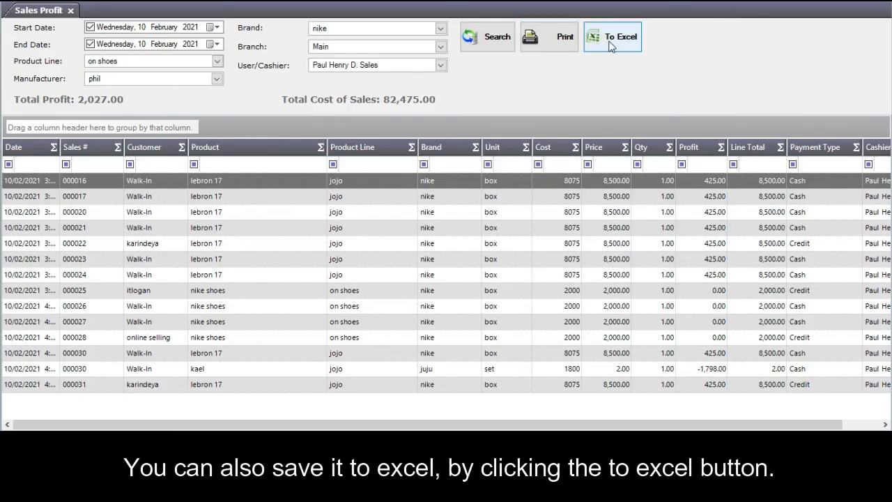
left_click(610, 42)
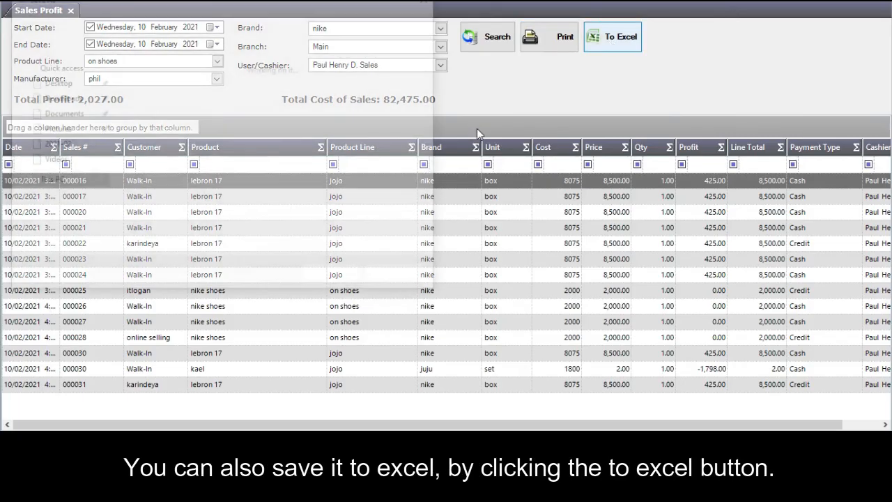